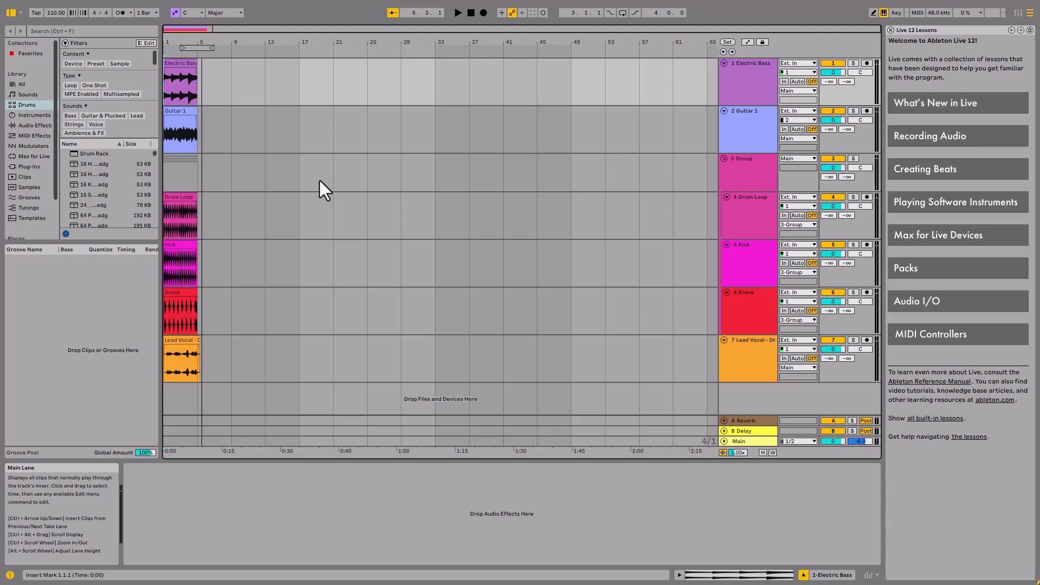
key(Down)
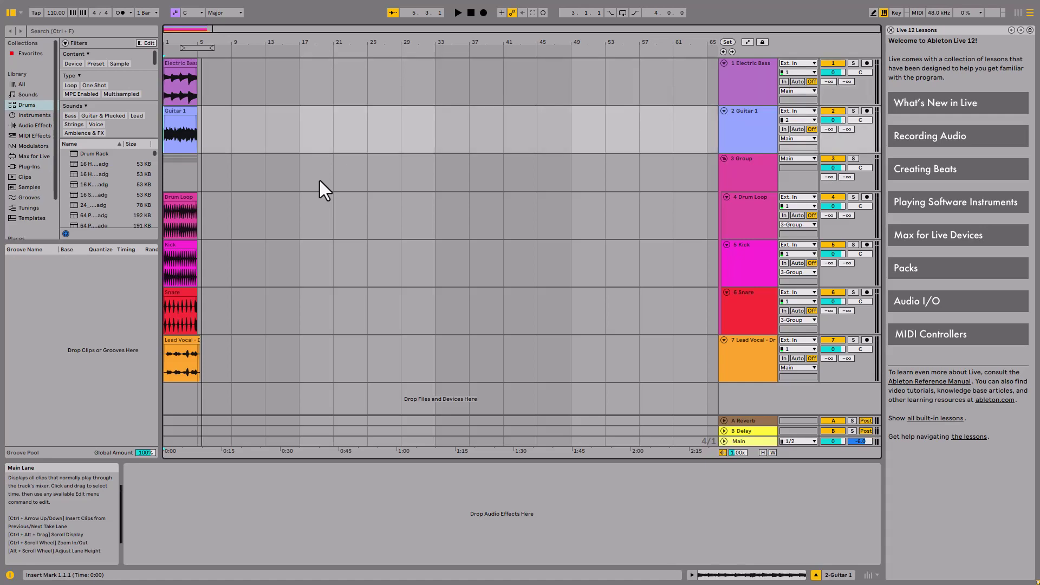
key(Up)
key(alt+Tab)
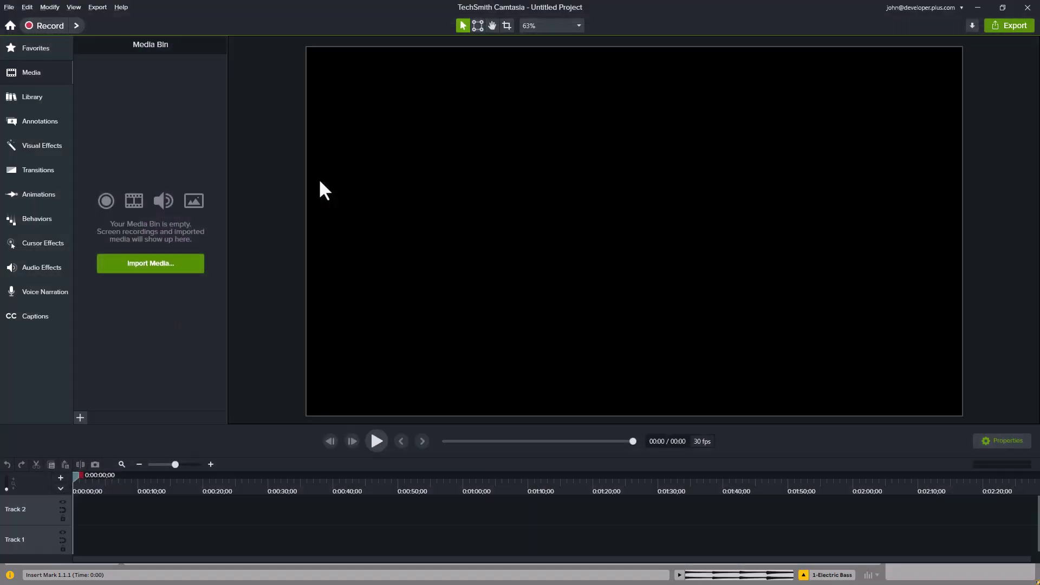
key(alt+Tab)
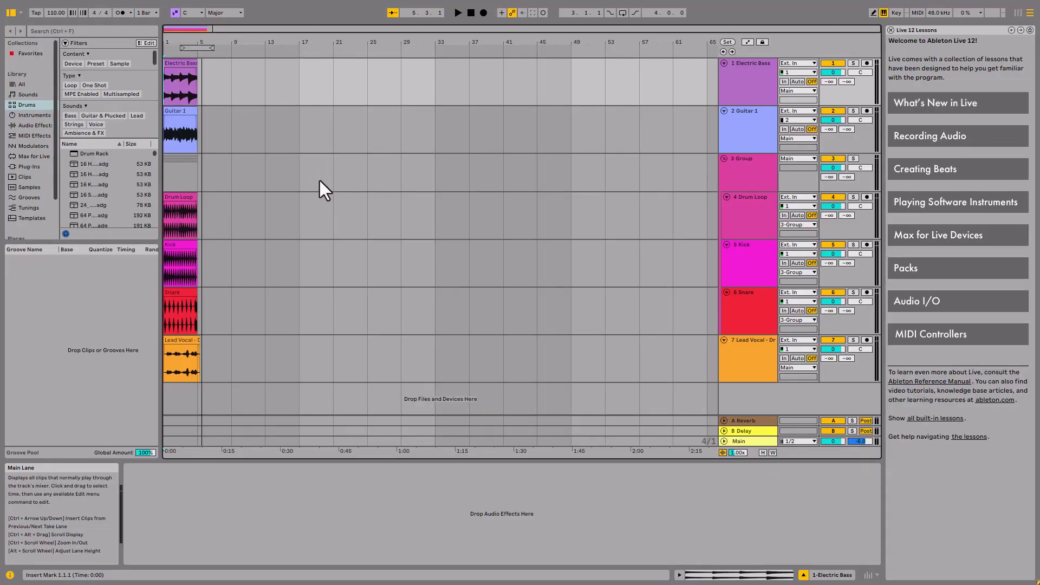
key(Tab)
key(Tab)
key(Down)
key(Up)
Step: Solo the Electric Bass audio track and listen to its clip on its own
key(s)
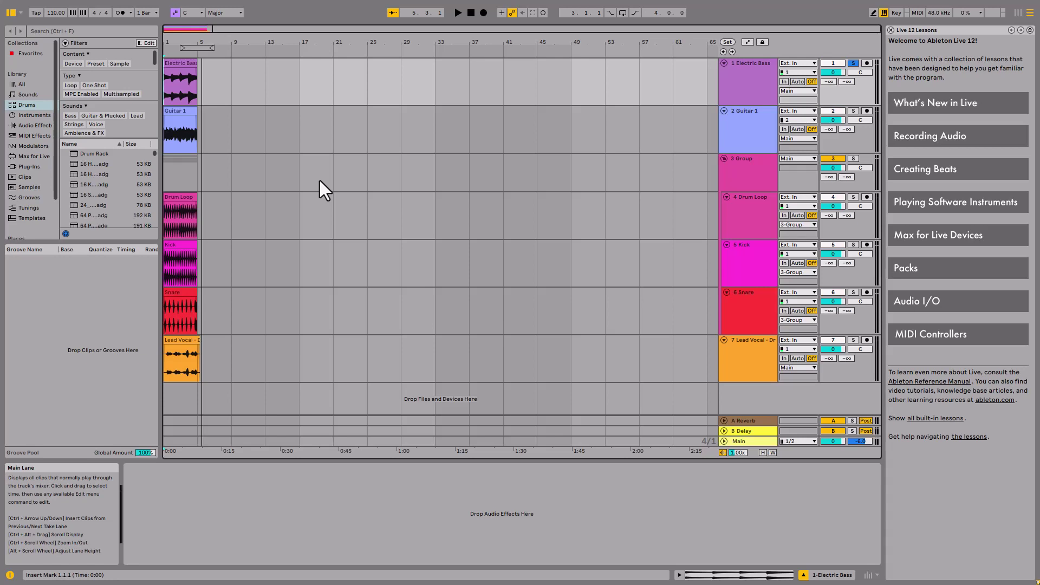
key(space)
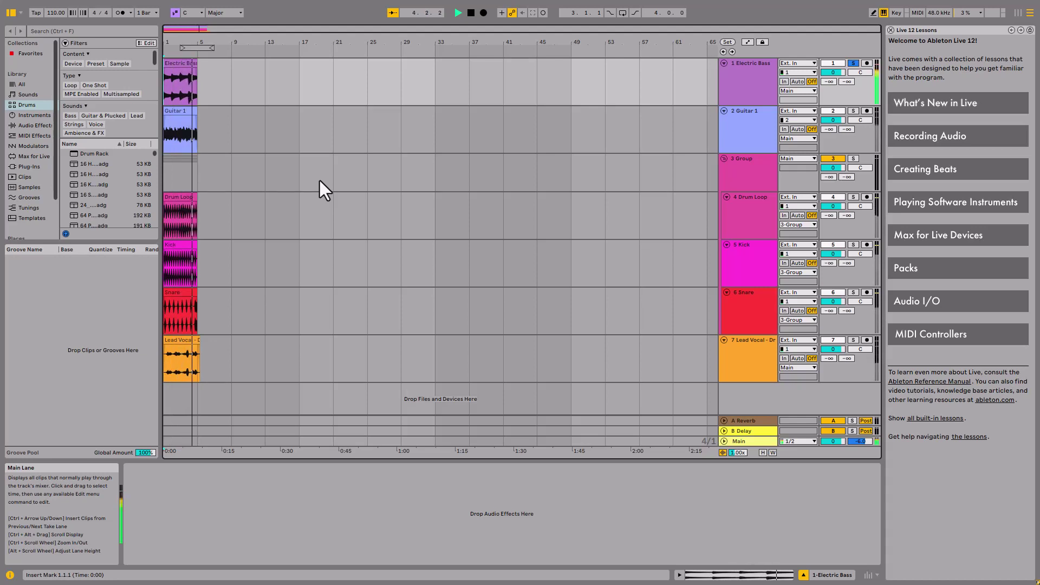
key(space)
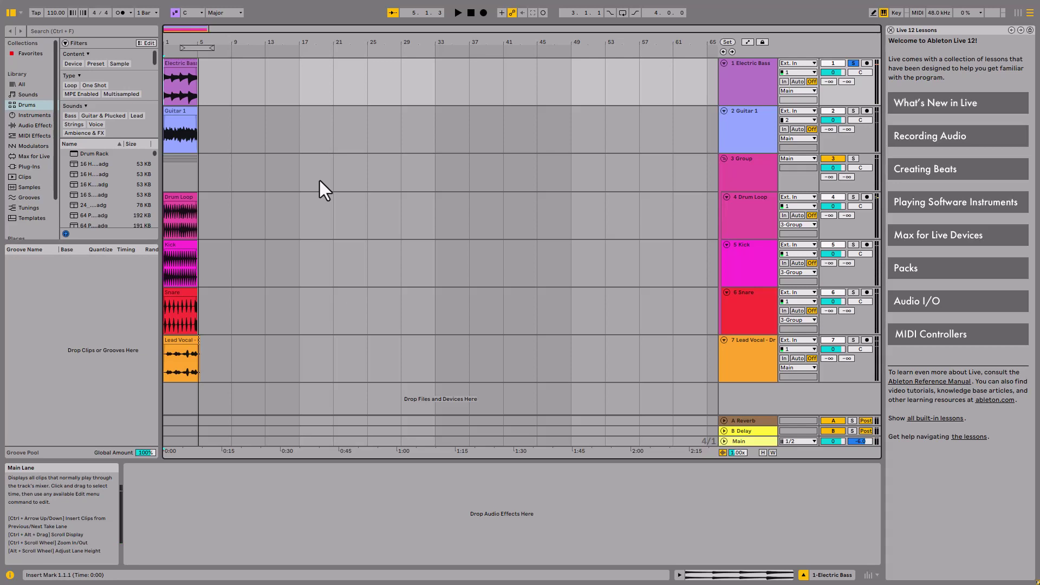
key(space)
Step: Select the Electric Bass clip from bar 1 to bar 5 and start slicing it to a new MIDI track
key(shift+Right)
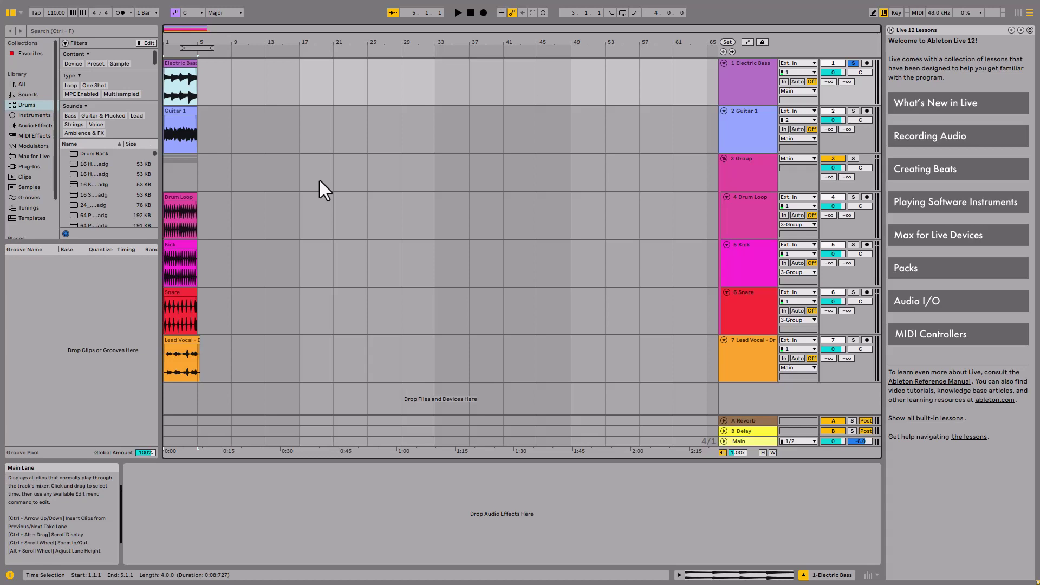
key(shift+F10)
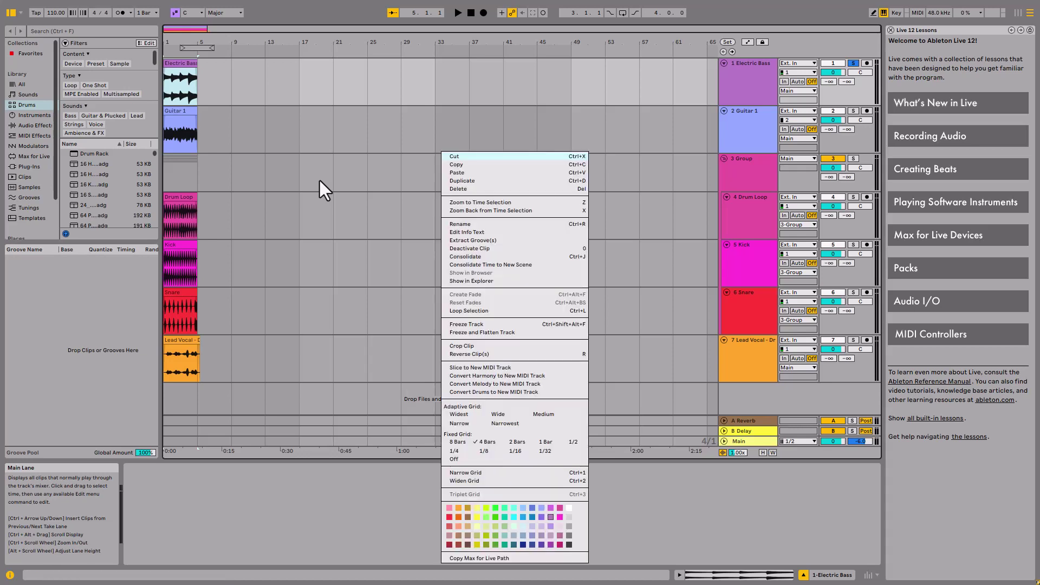
key(Down)
key(Down)
key(Down)
key(Down)
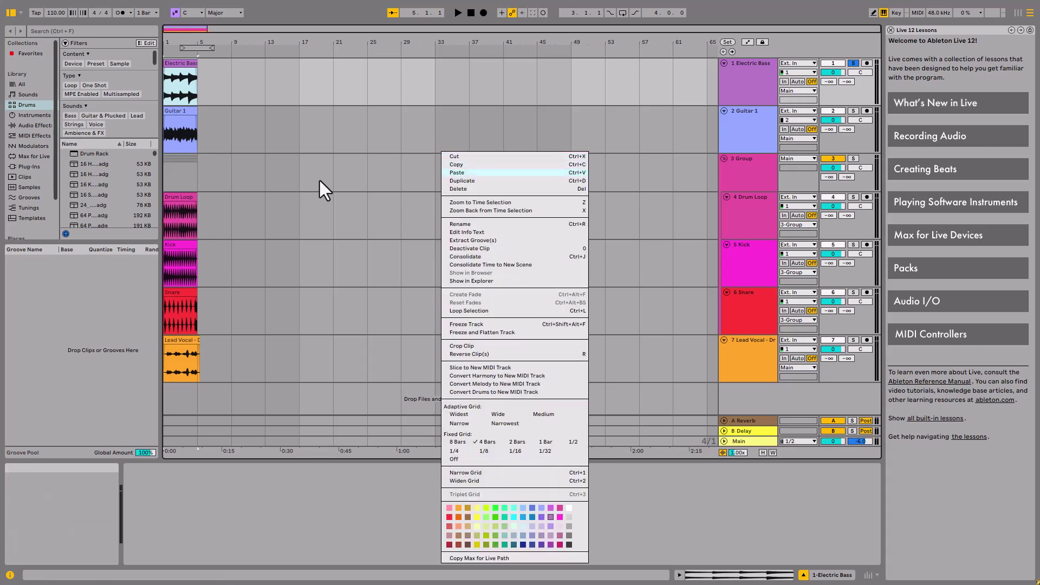
key(Down)
key(Down)
key(Down)
key(Down)
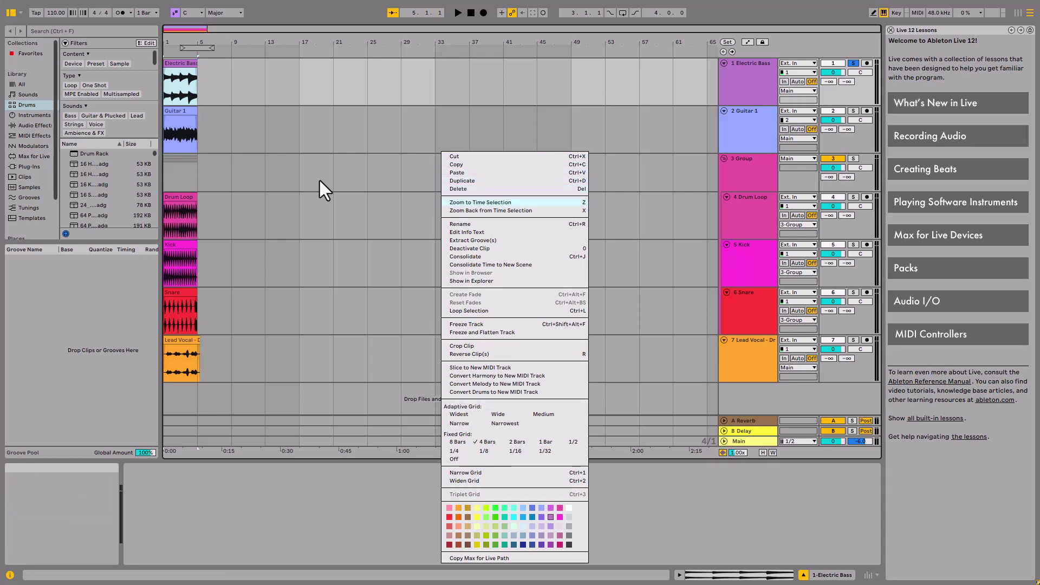
key(Down)
key(Down)
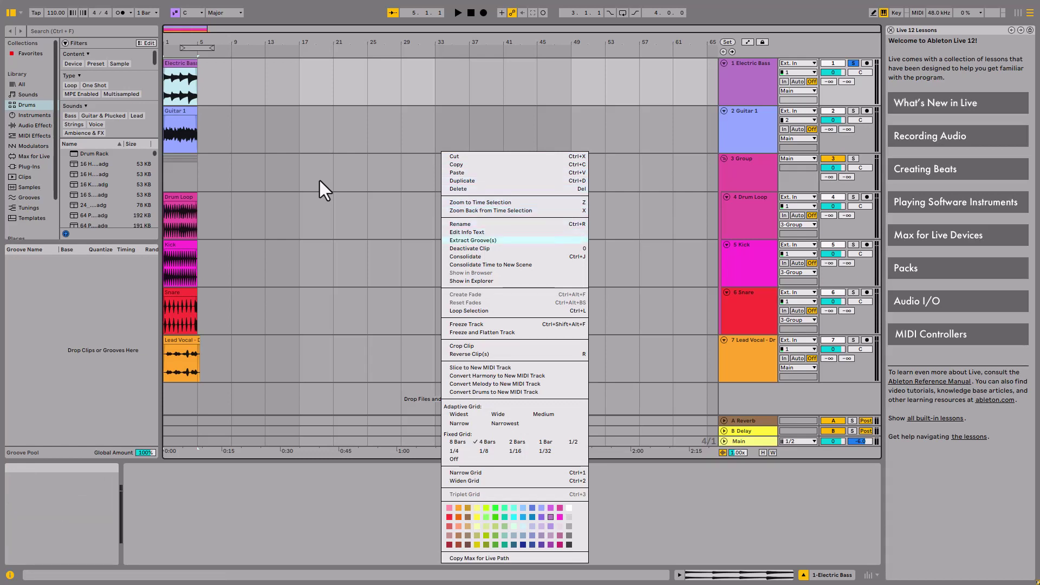
key(Down)
key(Down)
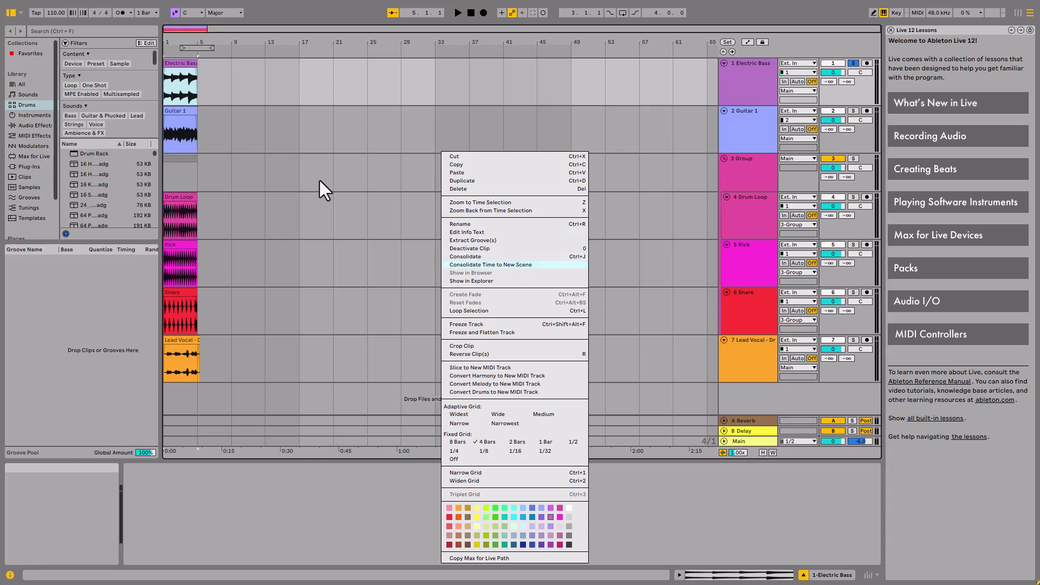
key(Down)
key(Down)
key(Down)
key(Down)
key(Down)
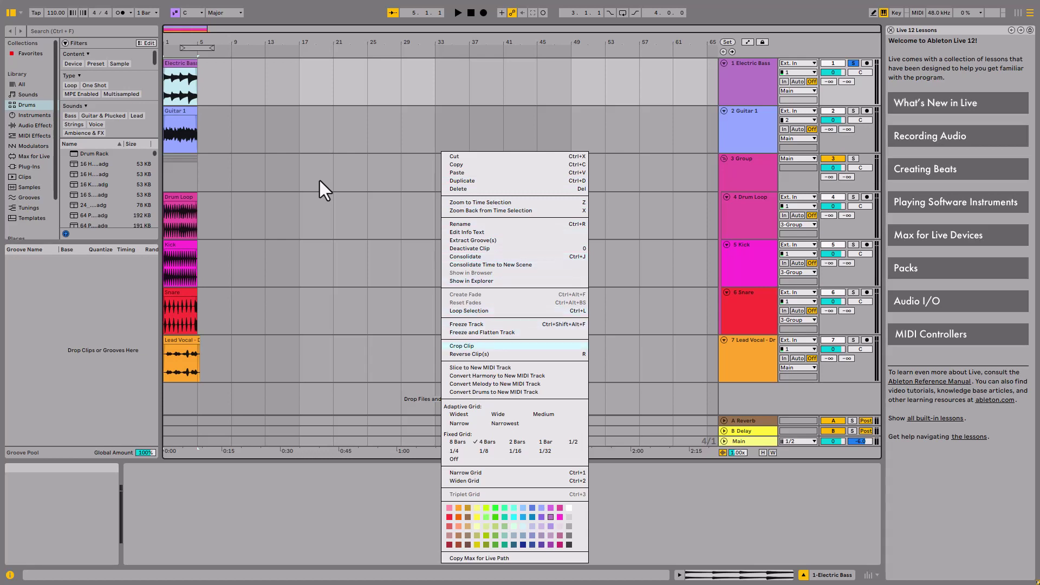
key(Down)
key(Down)
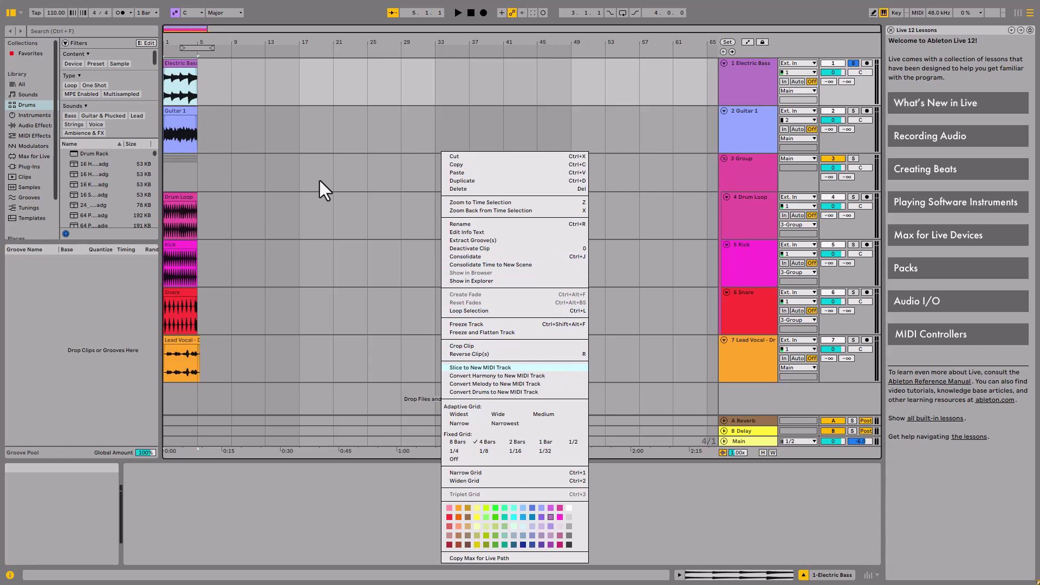
key(Return)
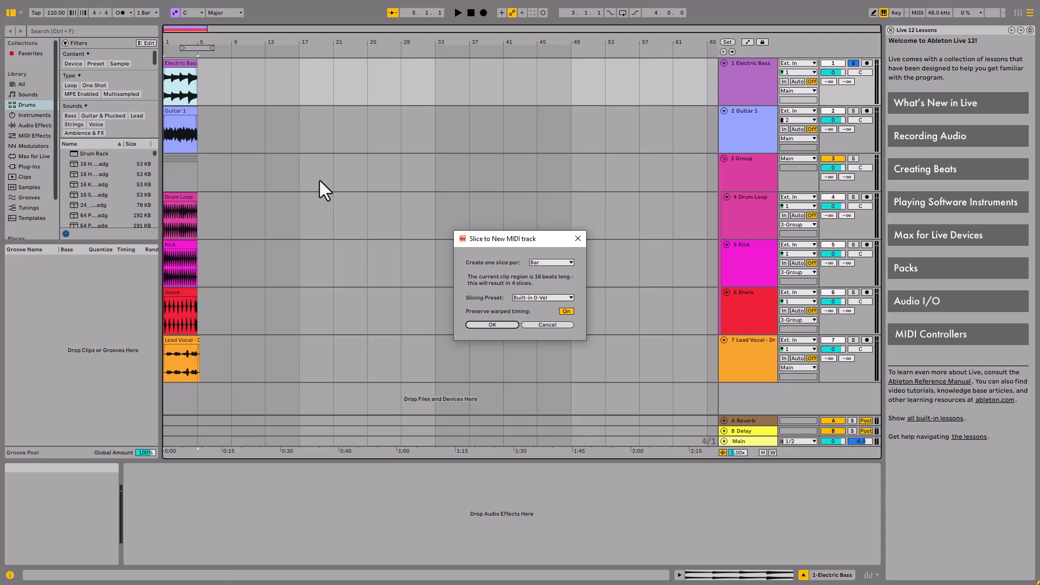
Step: Create the slices with one per Bar, the Built-in 0-Vel slicing preset and Preserve warped timing on
key(Tab)
key(Tab)
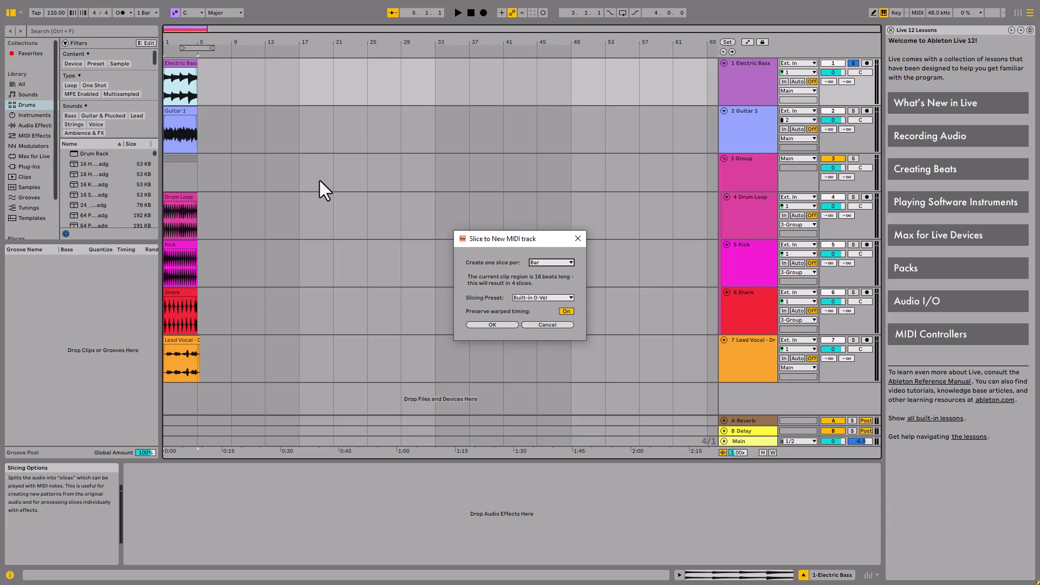
key(Tab)
key(Tab)
key(Tab)
key(Return)
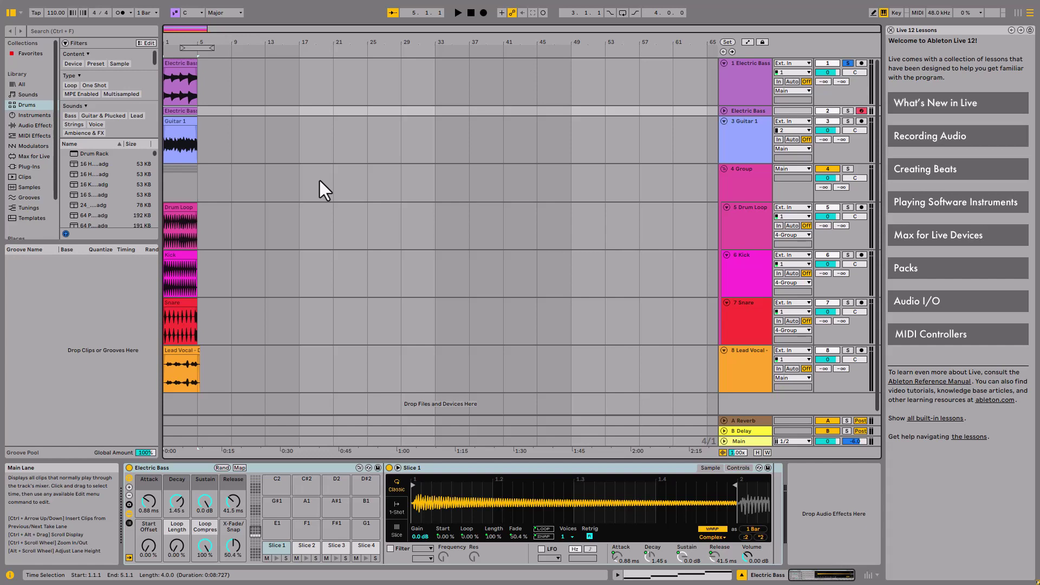
Step: Return to the start of the arrangement and turn off solo on the original Electric Bass audio track
key(Home)
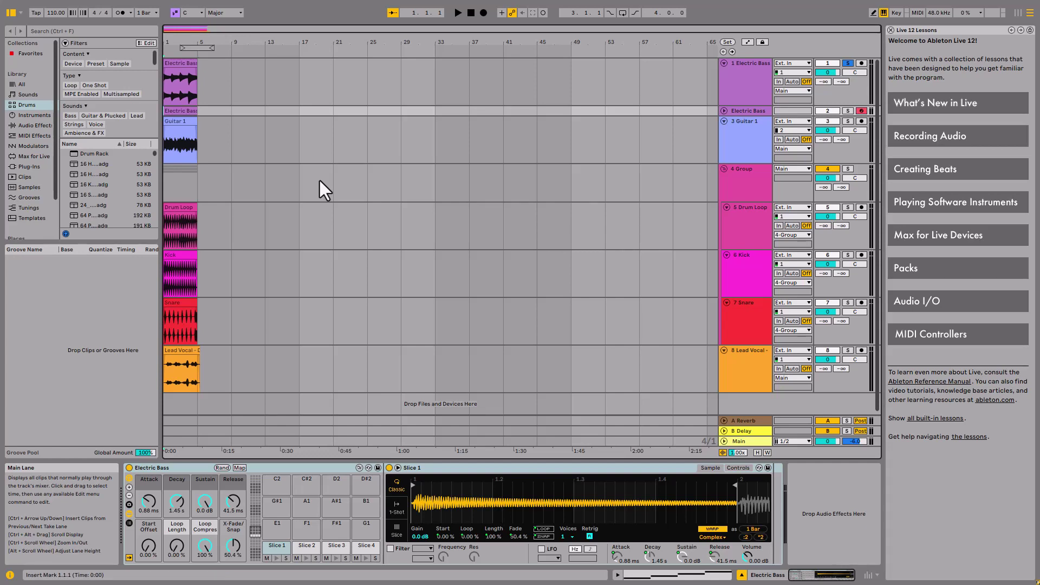
key(Up)
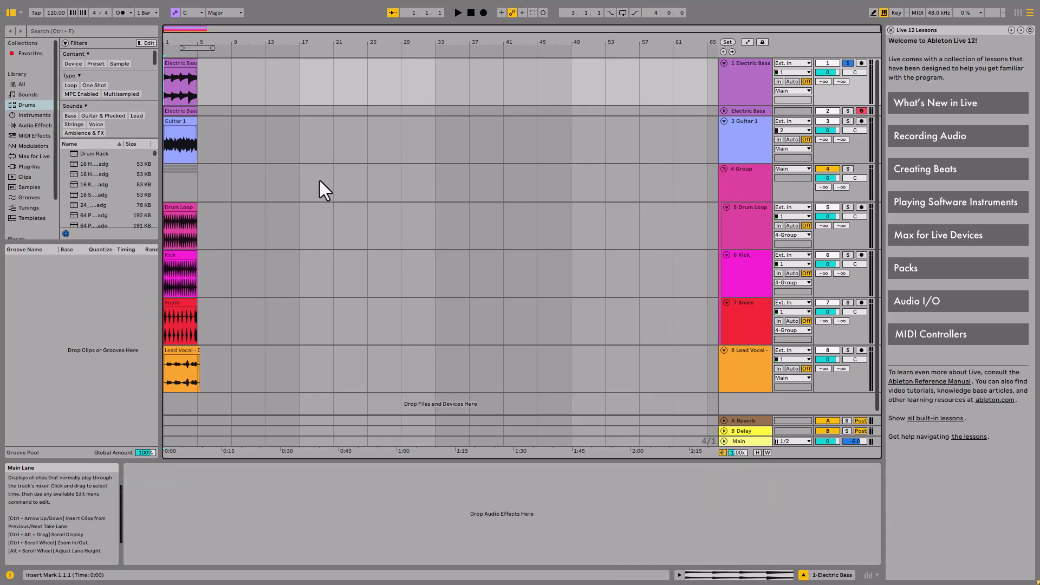
key(s)
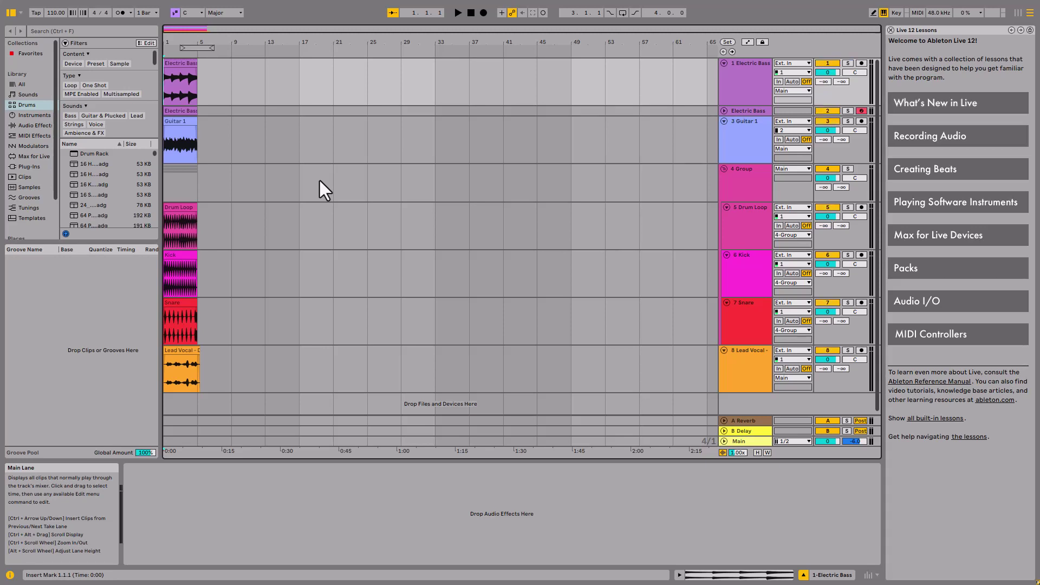
Step: Examine the new sliced Electric Bass MIDI track and its drum rack alongside the neighbouring audio tracks
key(Down)
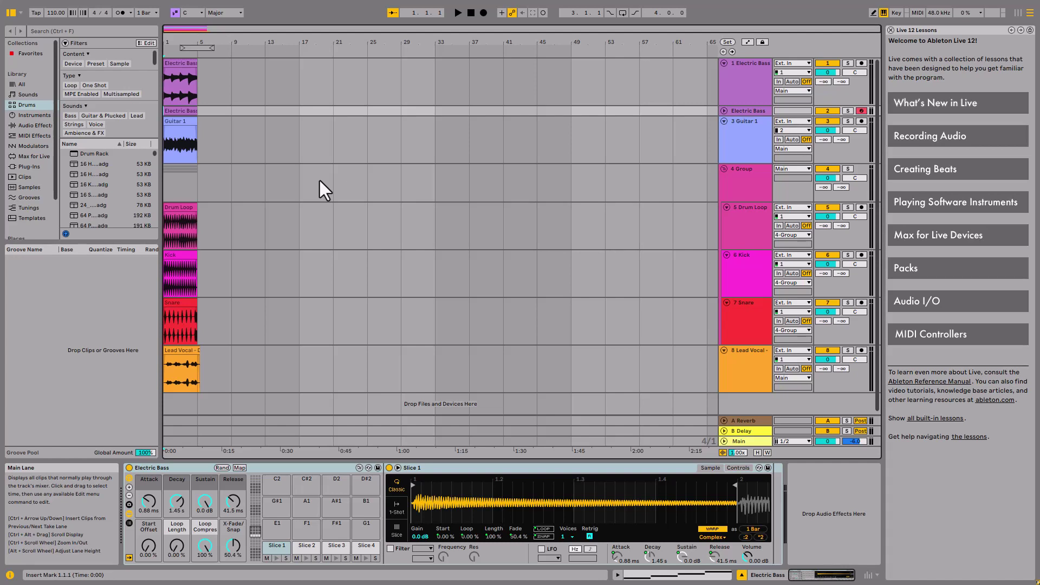
key(Delete)
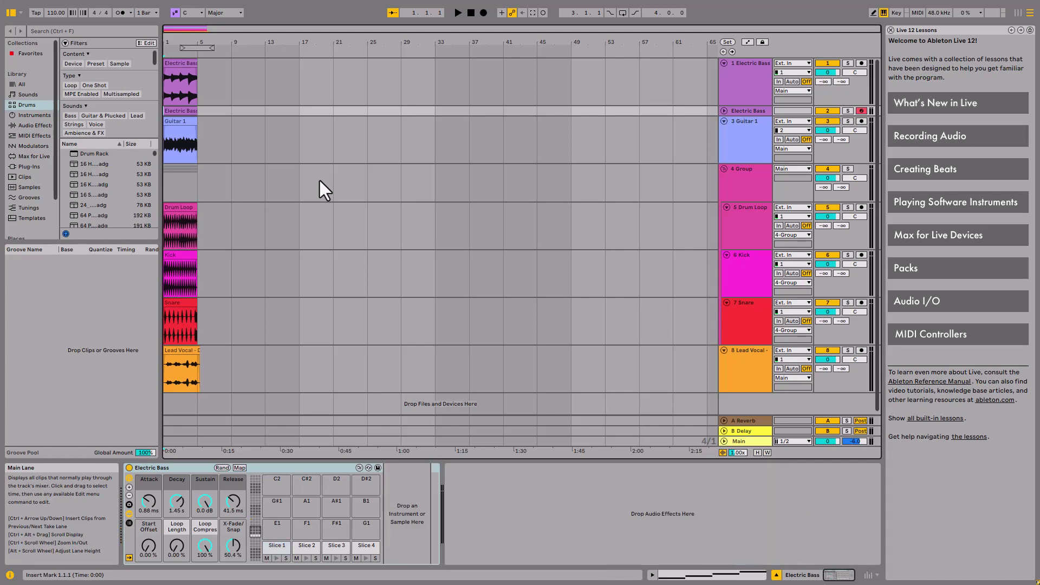
key(Up)
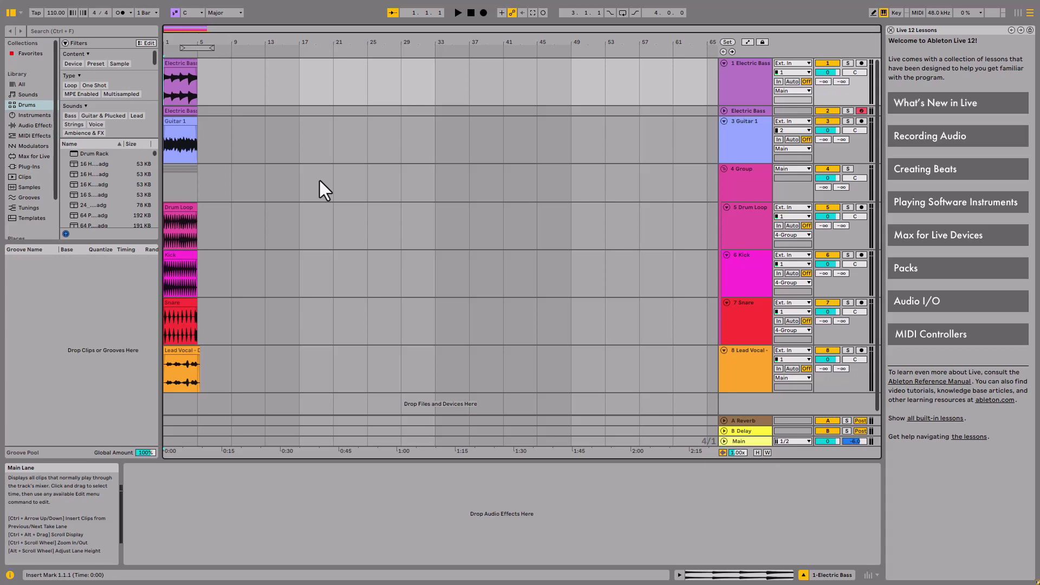
key(Down)
key(Down)
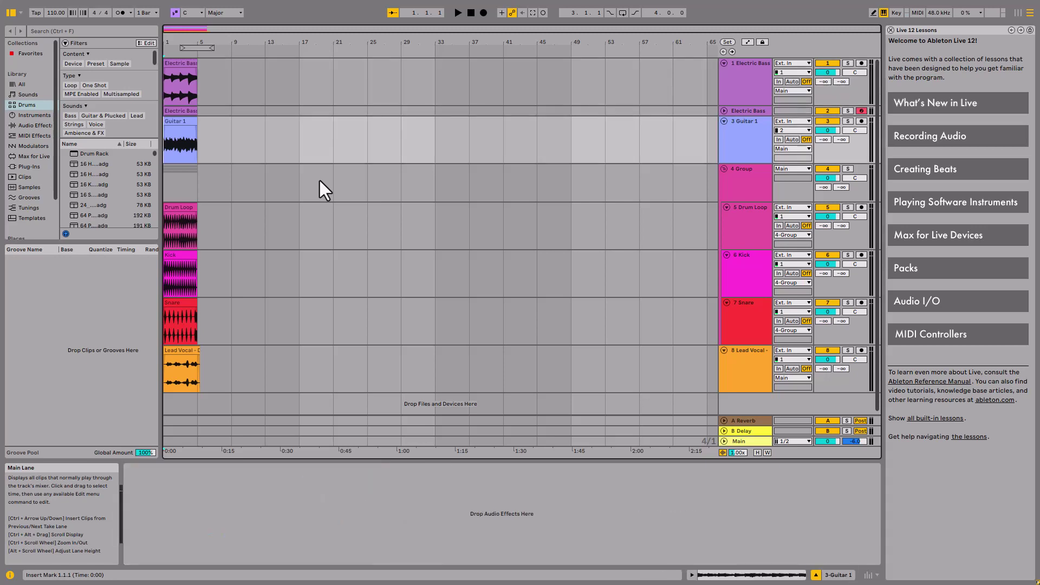
key(Up)
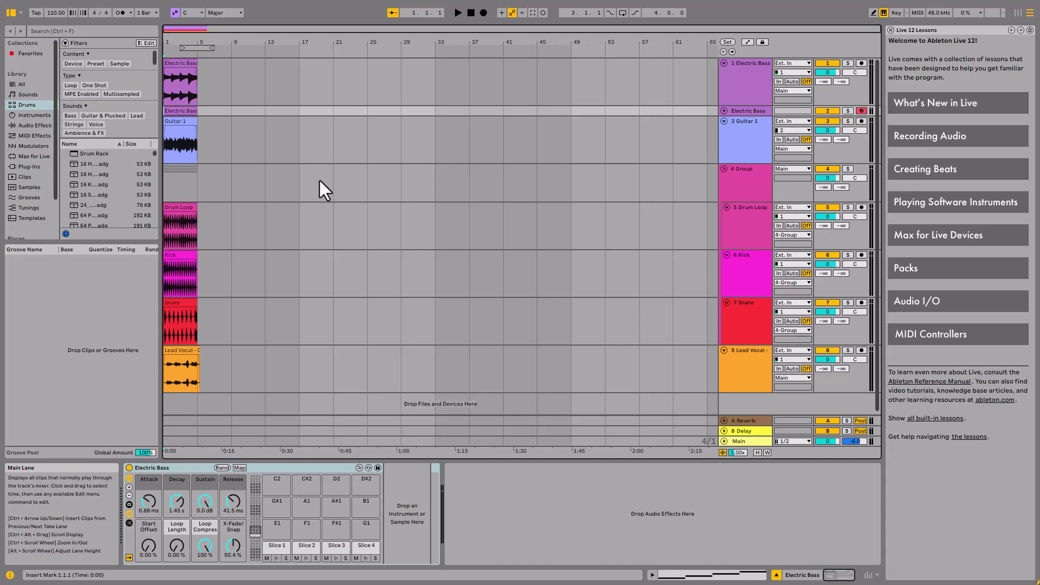
key(Right)
key(Left)
Step: Show the sliced Electric Bass clip in the note editor and step through its notes from Slice 1 to Slice 2
key(shift+Tab)
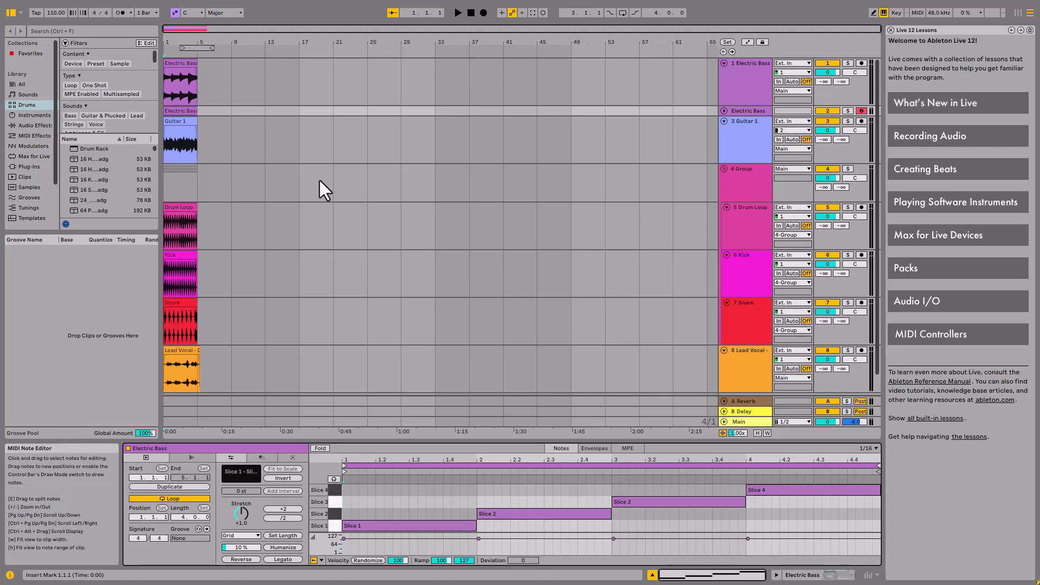
key(ctrl+shift+Right)
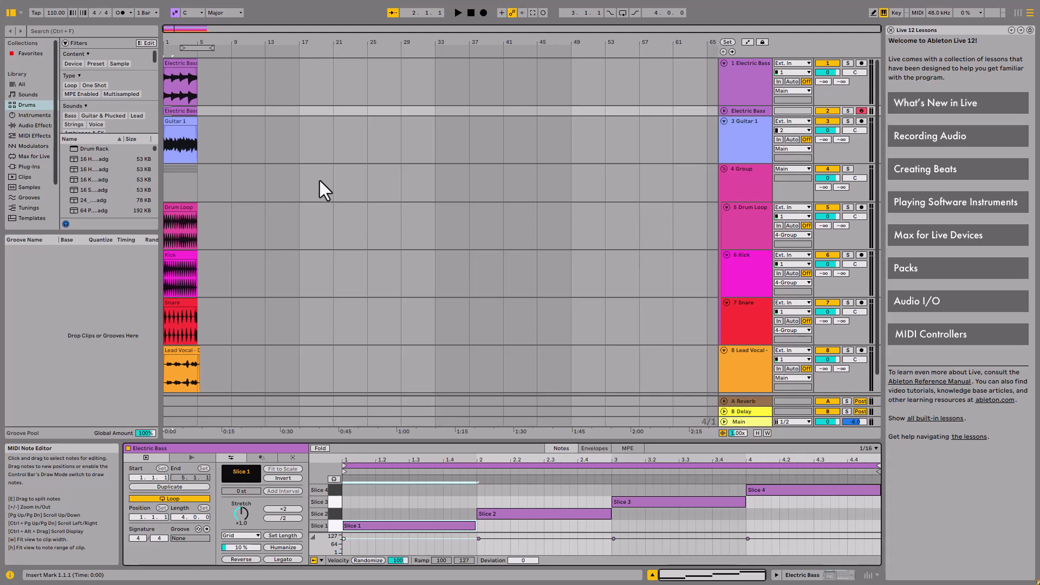
key(alt+Right)
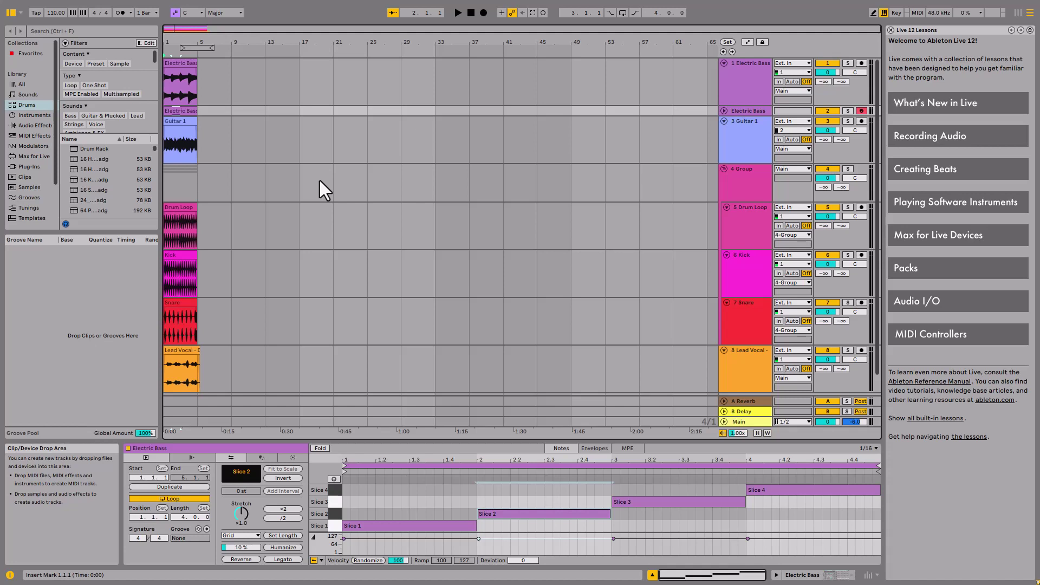
Step: Lower the computer MIDI keyboard by one octave and audition Slices 1 to 4 in a varied order
key(z)
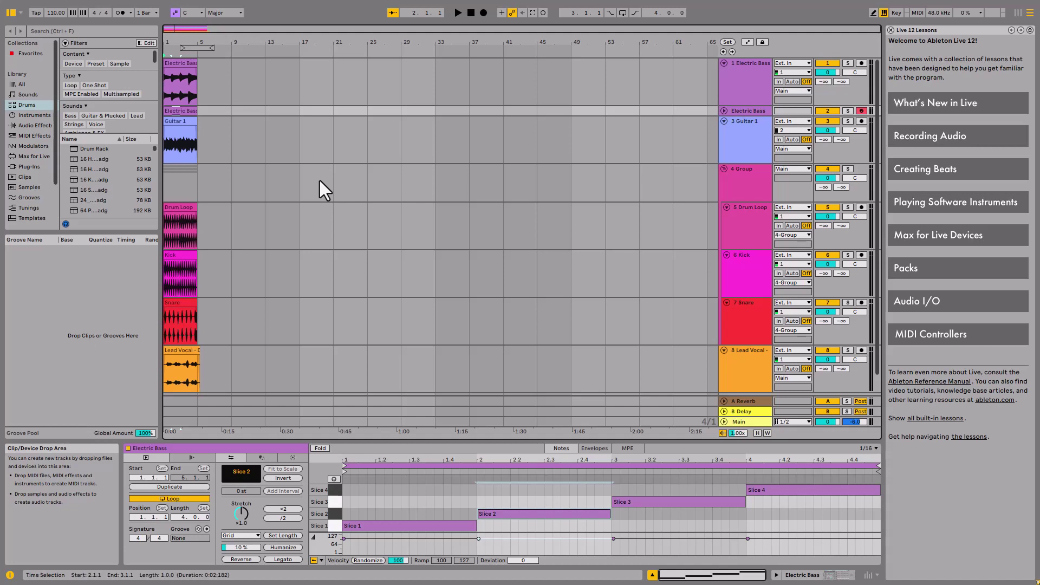
key(a)
key(w)
key(s)
key(e)
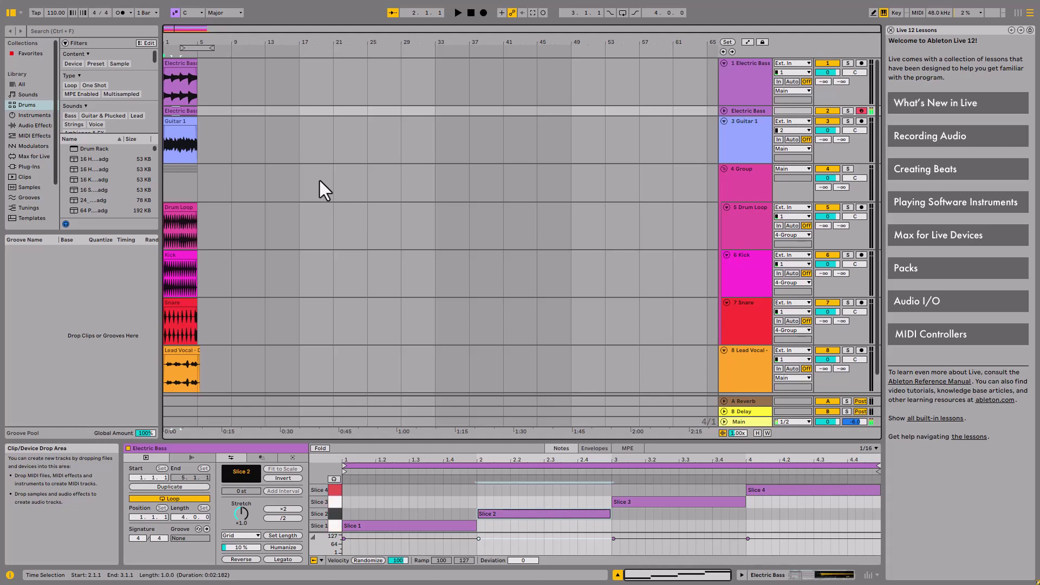
key(e)
key(a)
key(w)
key(e)
key(e)
key(s)
key(a)
Step: Convert the melody of the whole Electric Bass audio clip, from bar 1 to bar 5, to a new MIDI track
key(Up)
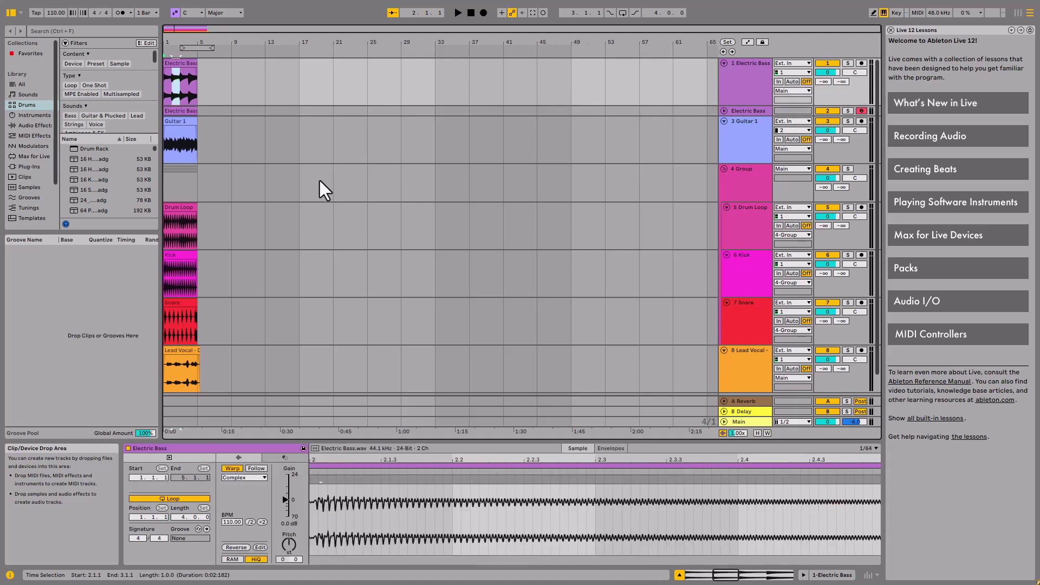
key(Home)
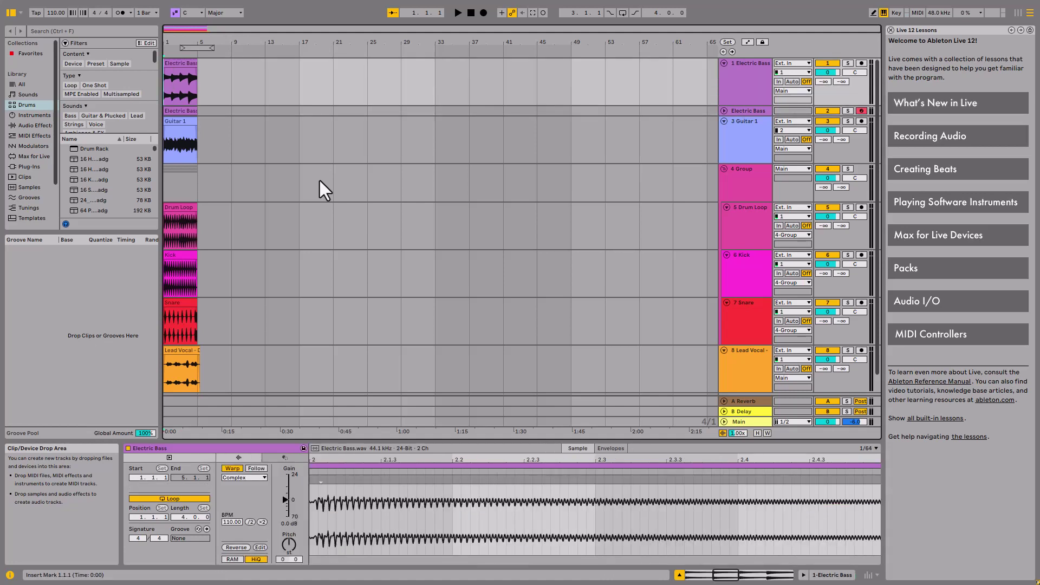
key(shift+End)
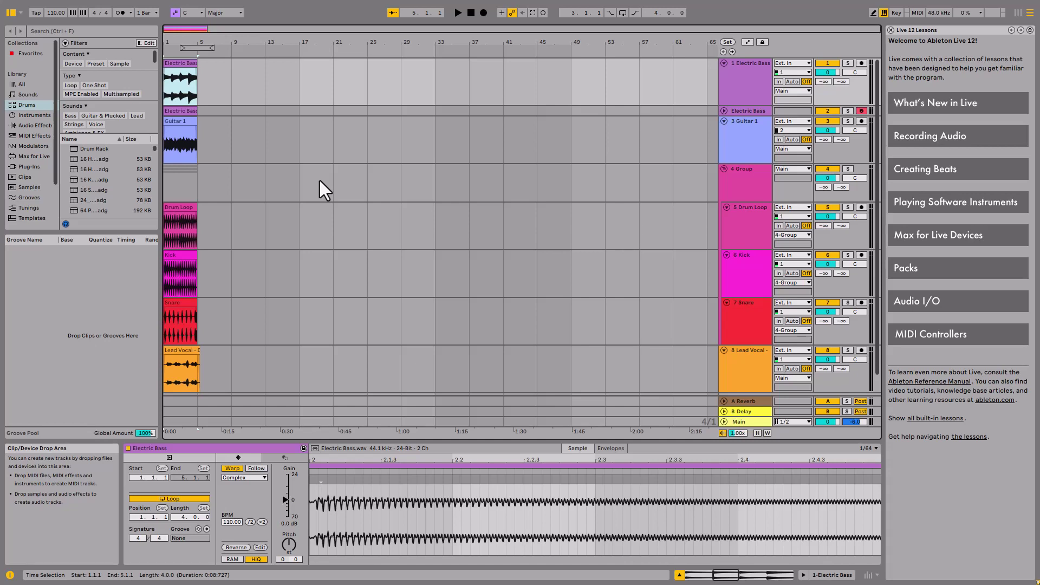
key(shift+F10)
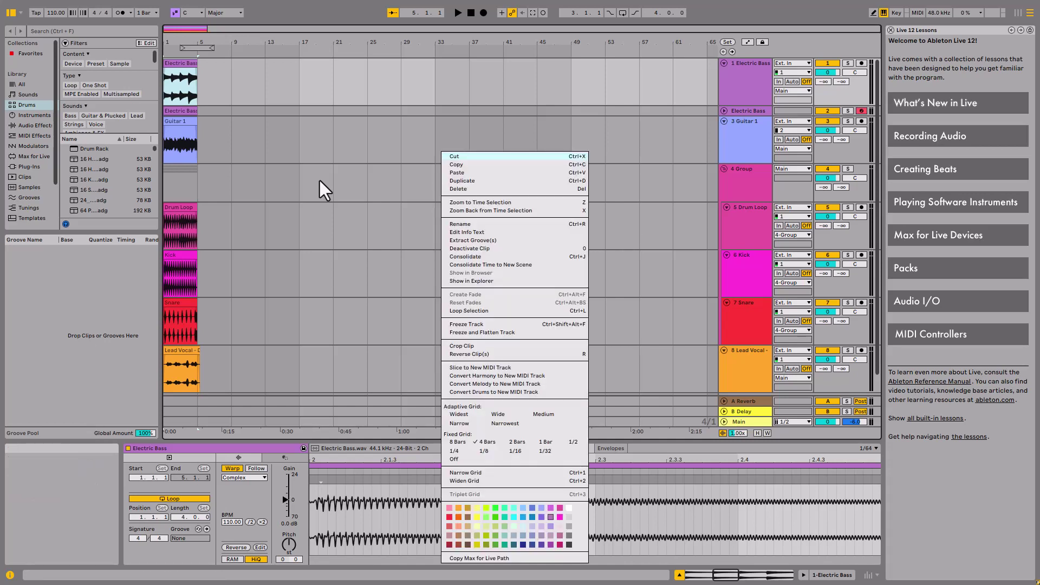
key(Down)
key(Down)
key(Down)
key(Down)
key(Down)
key(Down)
key(Down)
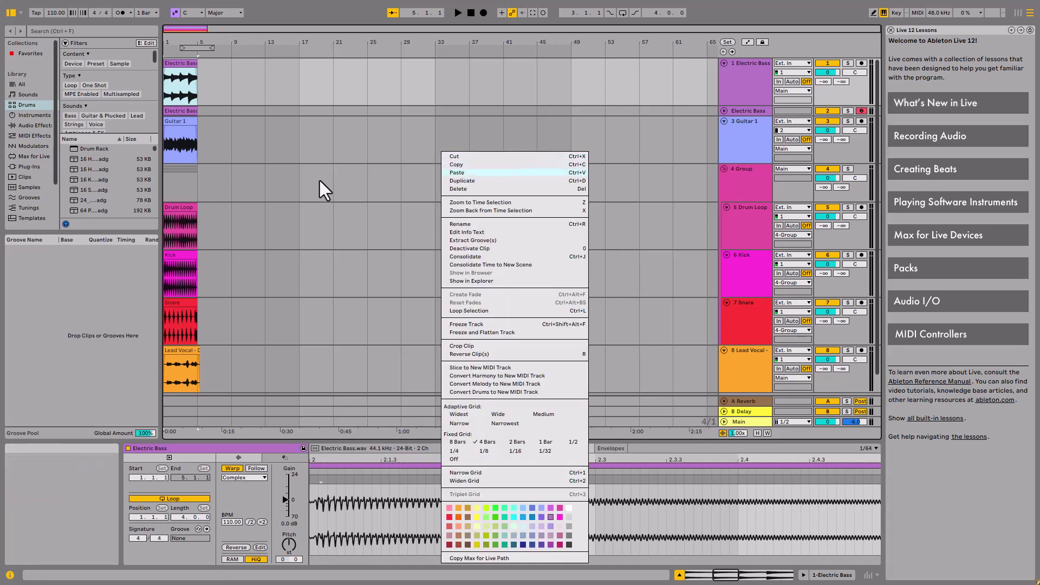
key(Down)
key(Down)
key(Down)
key(Down)
key(Down)
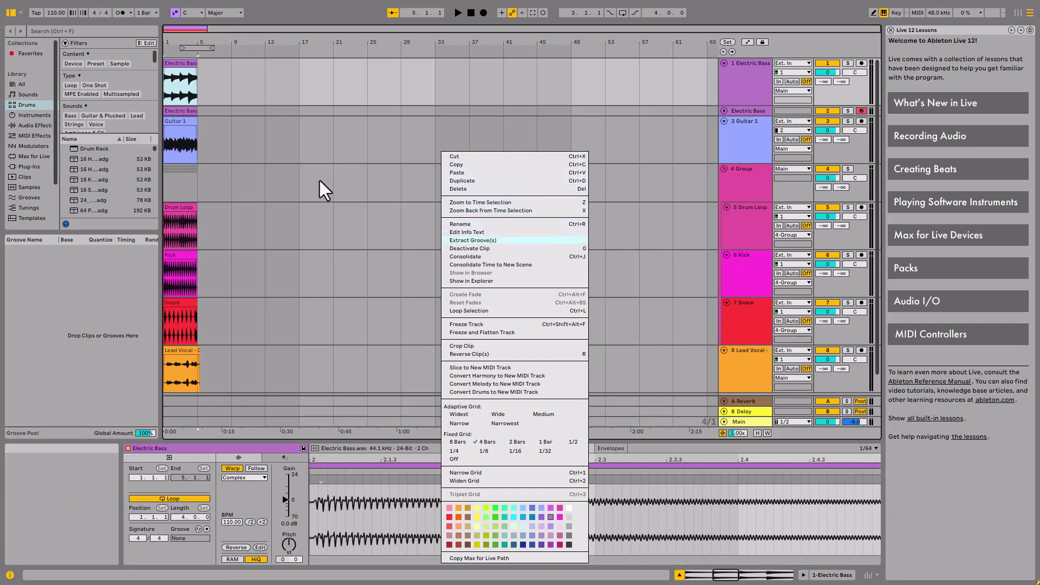
key(Down)
key(Down)
key(Down)
key(Down)
key(Down)
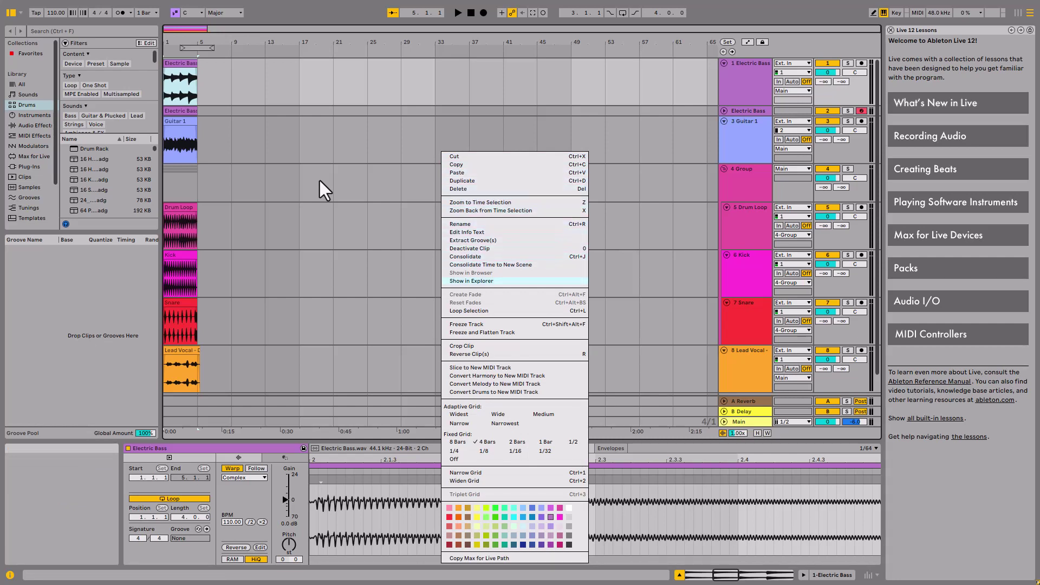
key(Down)
key(Down)
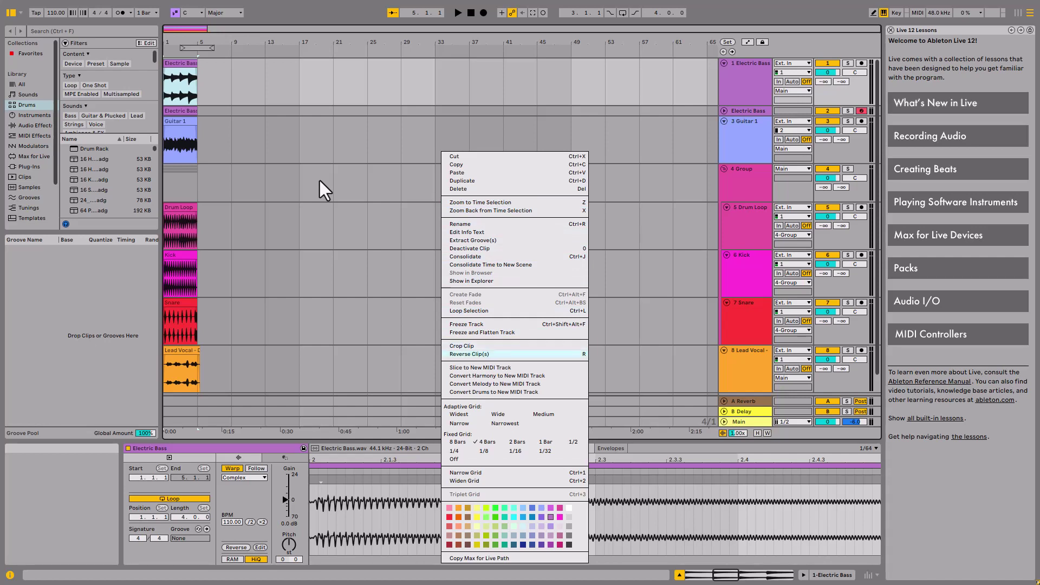
key(Down)
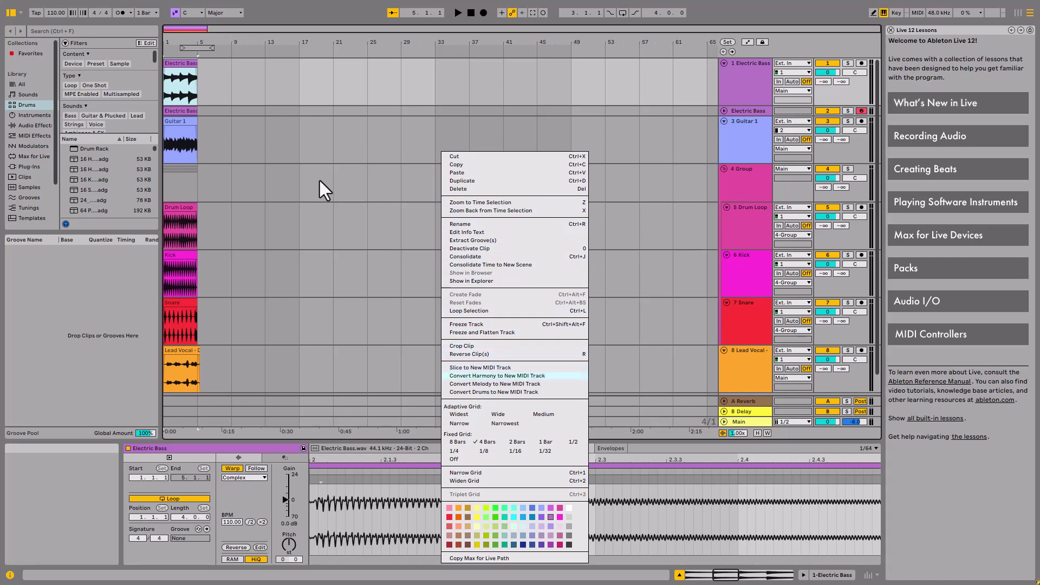
key(Down)
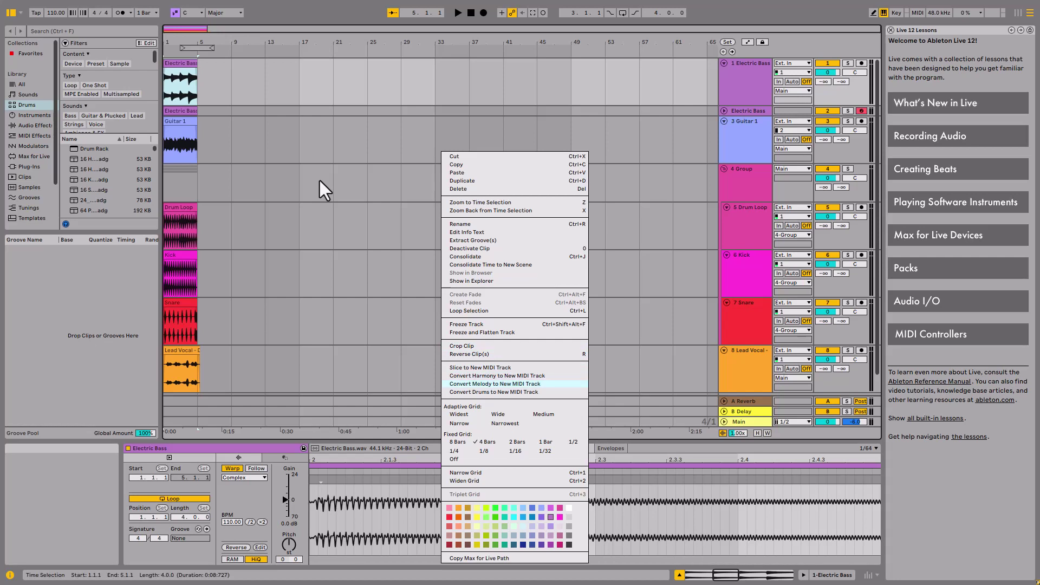
key(Return)
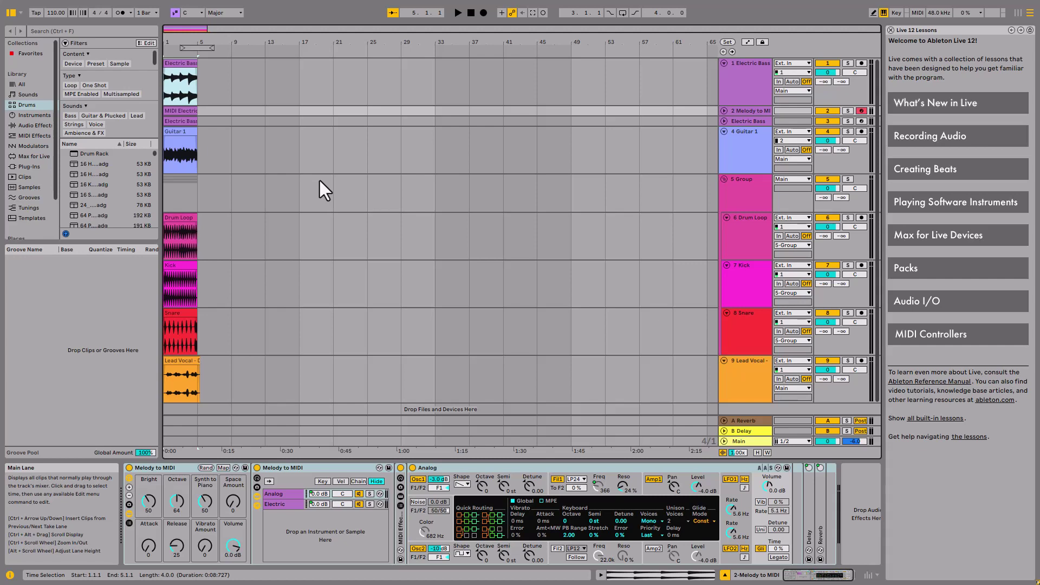
Step: Solo the new melody MIDI track and play it from the start of the arrangement to the end of its clip
key(Home)
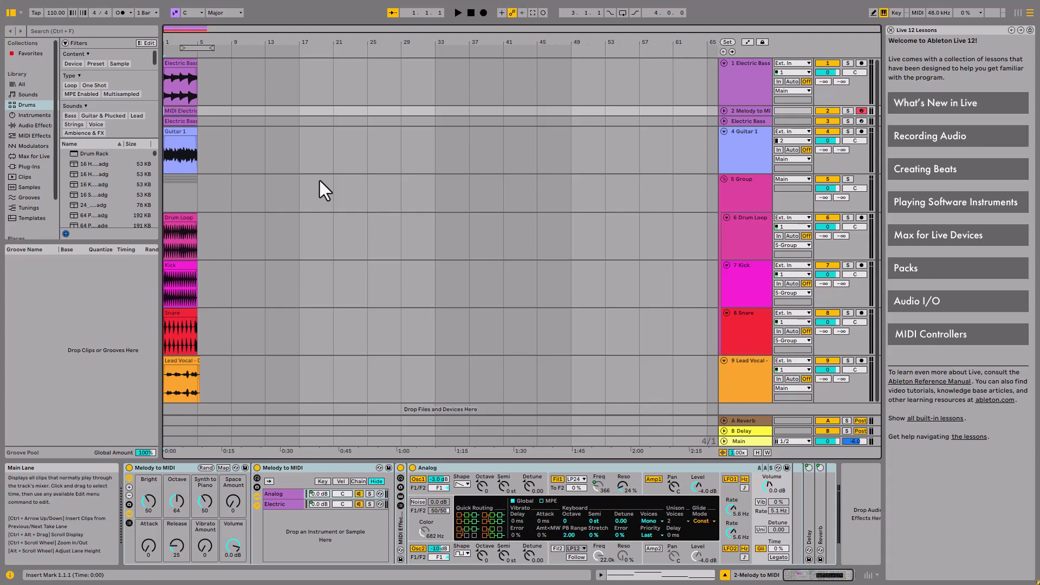
key(s)
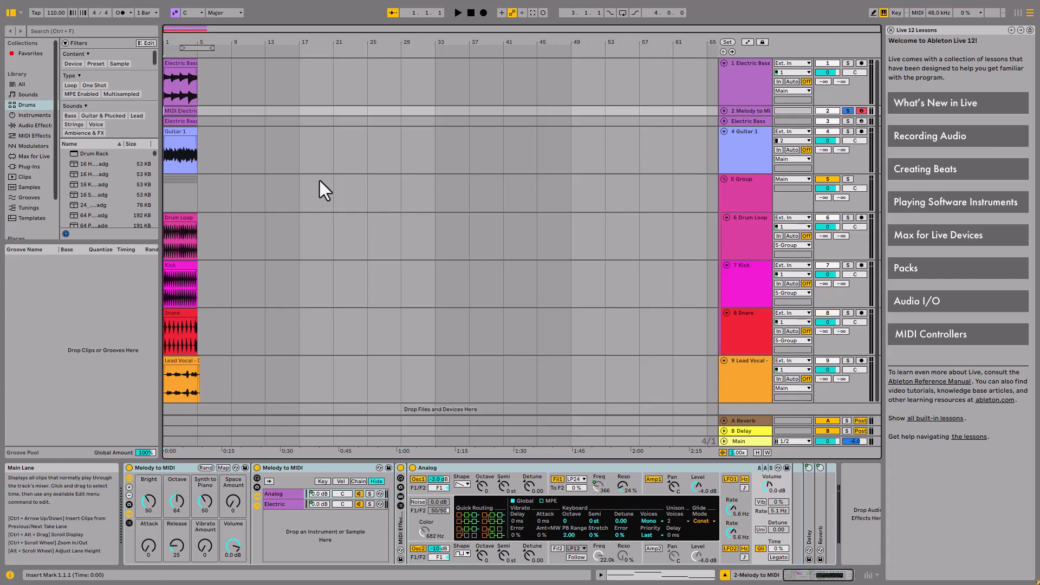
key(space)
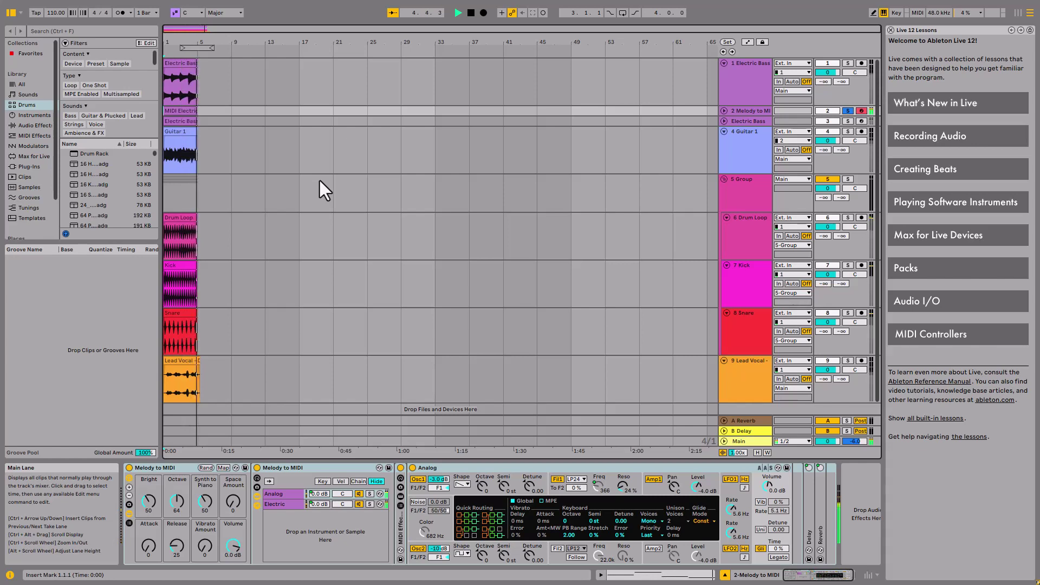
key(space)
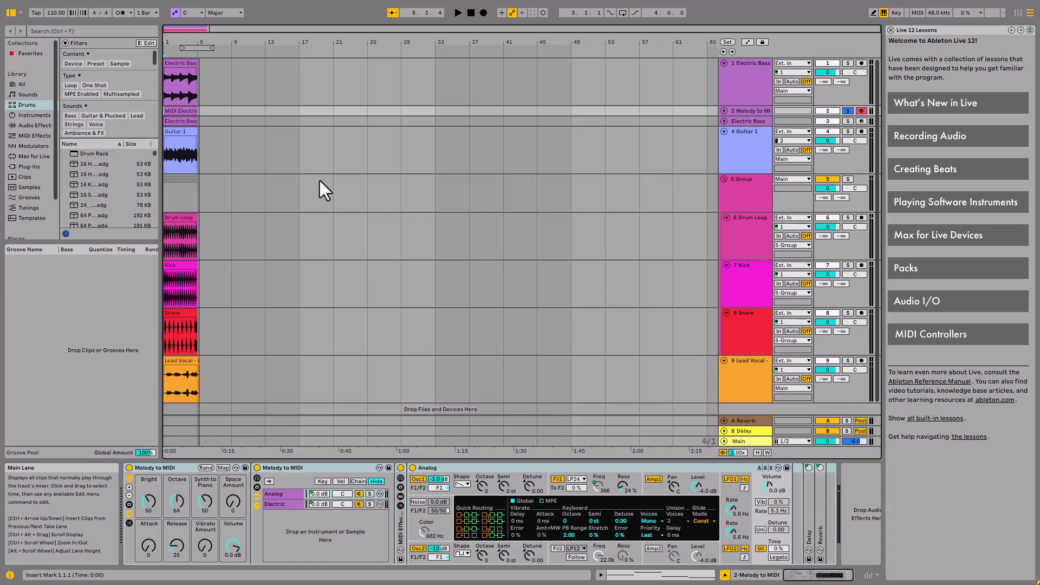
Step: Show the converted Electric Bass melody in the note editor and step through its notes C1, F1 and A0
key(shift+Tab)
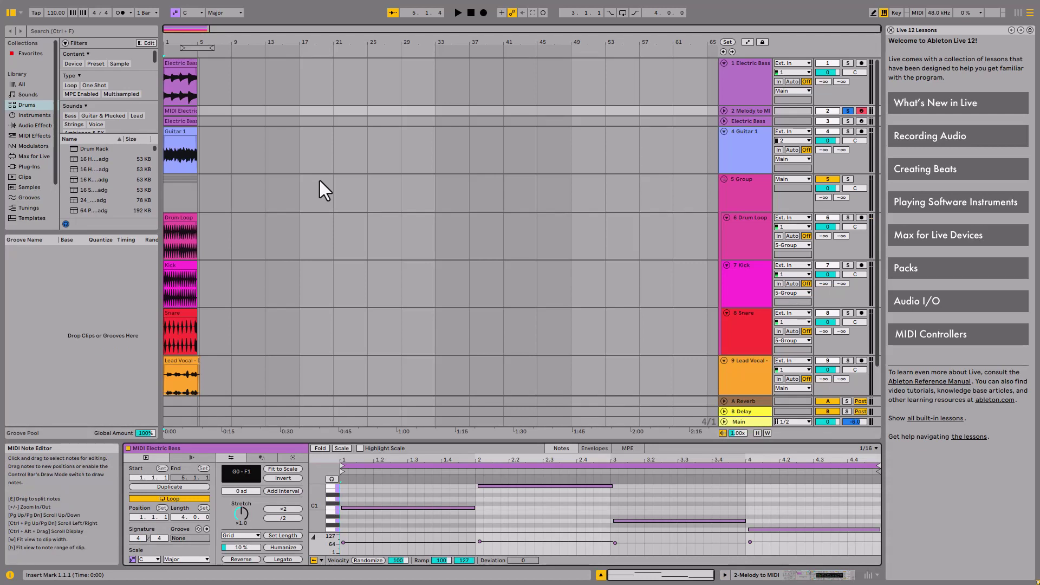
key(ctrl+Down)
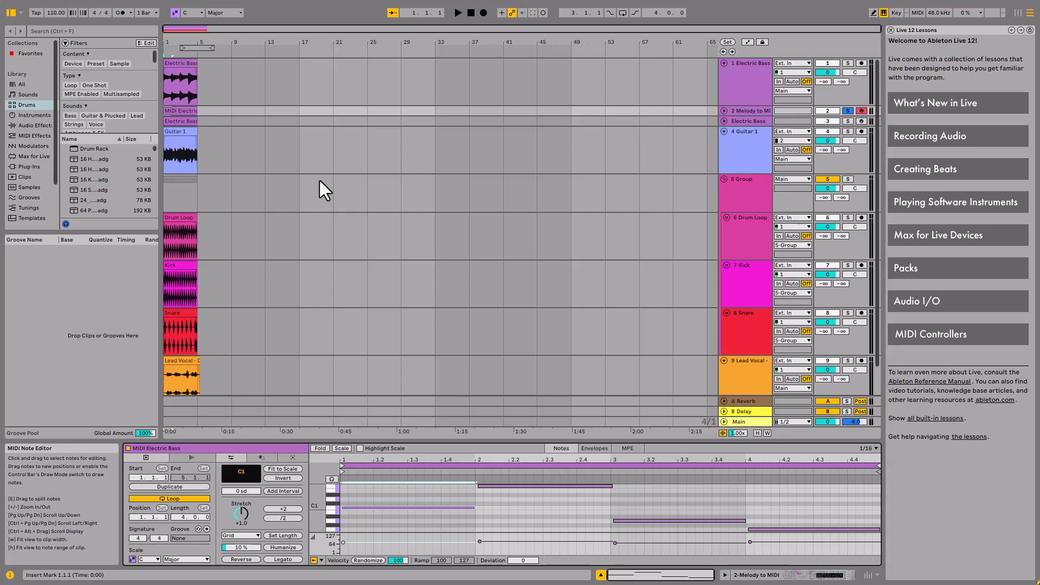
key(alt+Right)
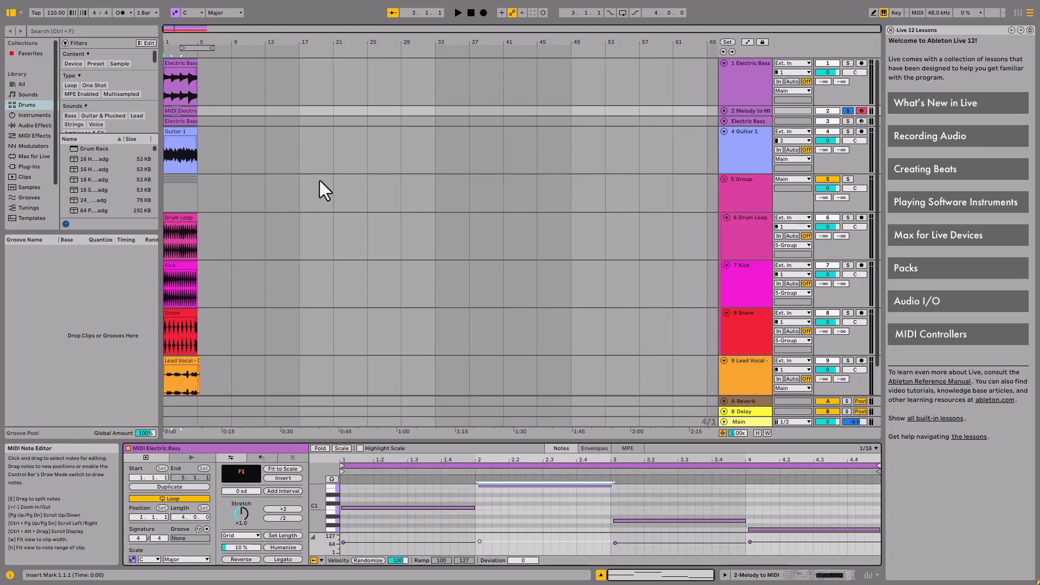
key(alt+Right)
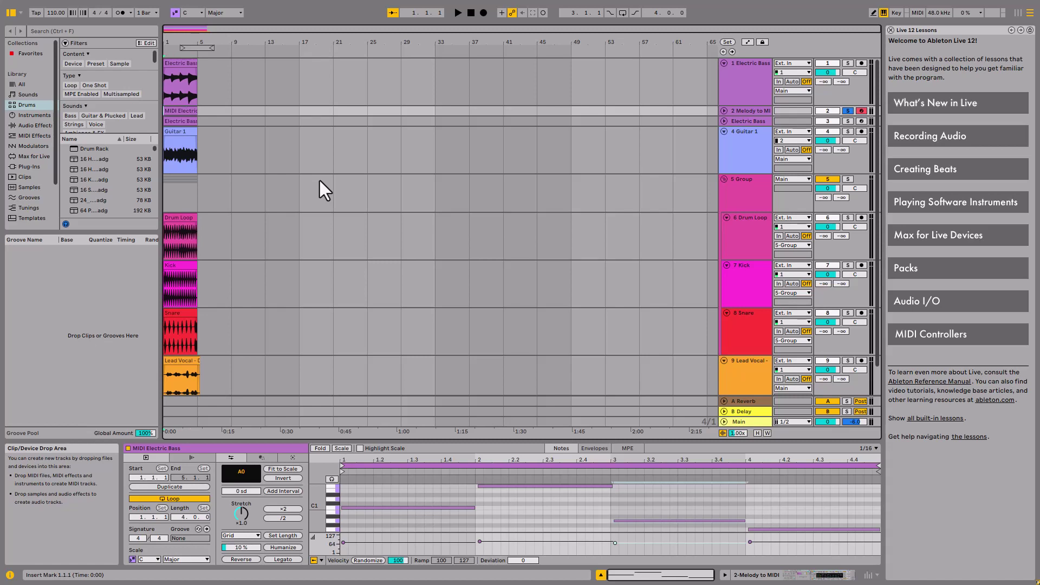
Step: Solo the Guitar 1 audio track and play the arrangement from the start
key(Down)
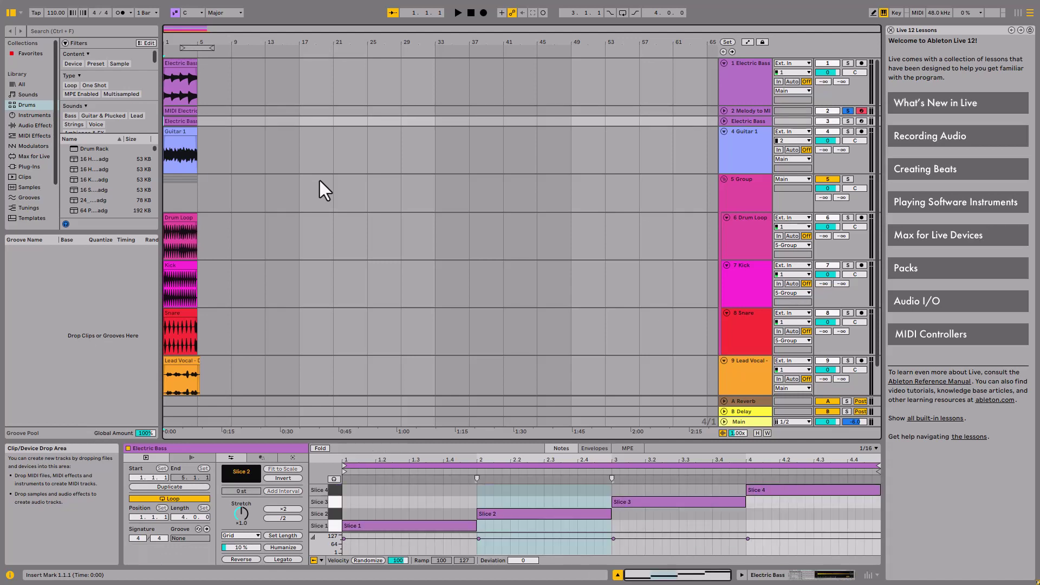
key(Down)
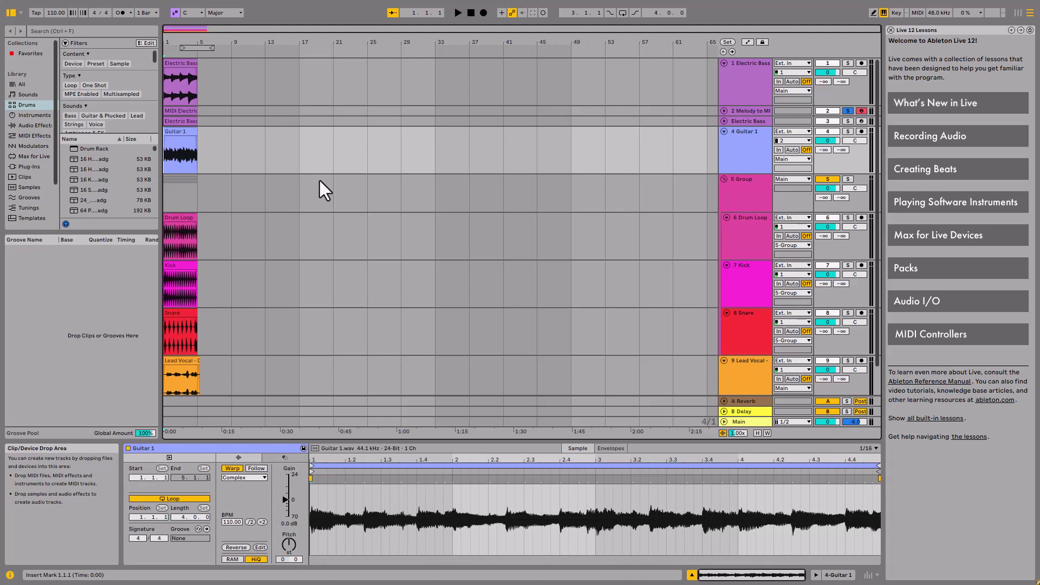
key(s)
key(space)
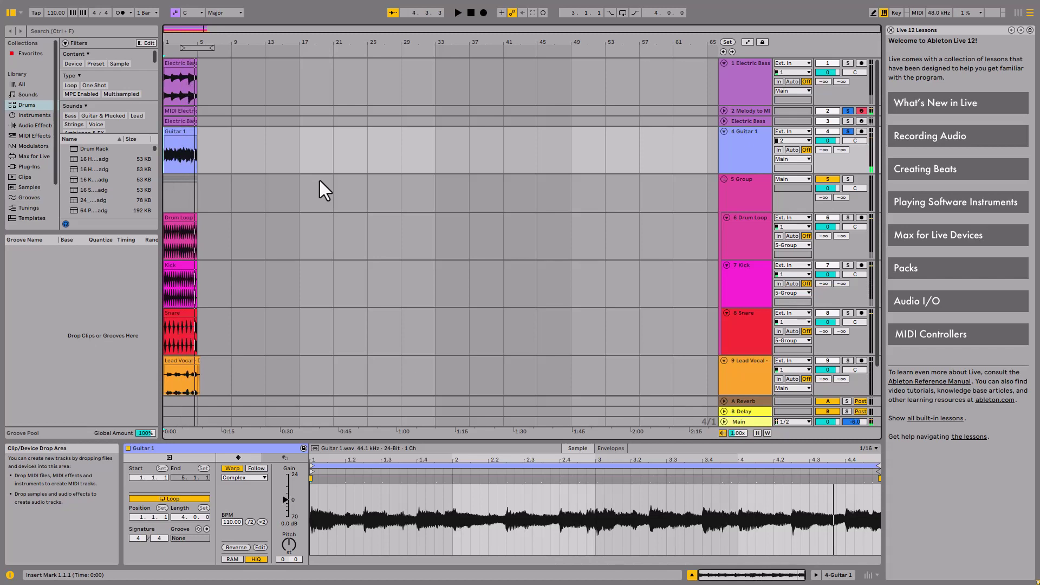
Step: Turn off solo on the melody MIDI track and play Guitar 1 alone
key(Up)
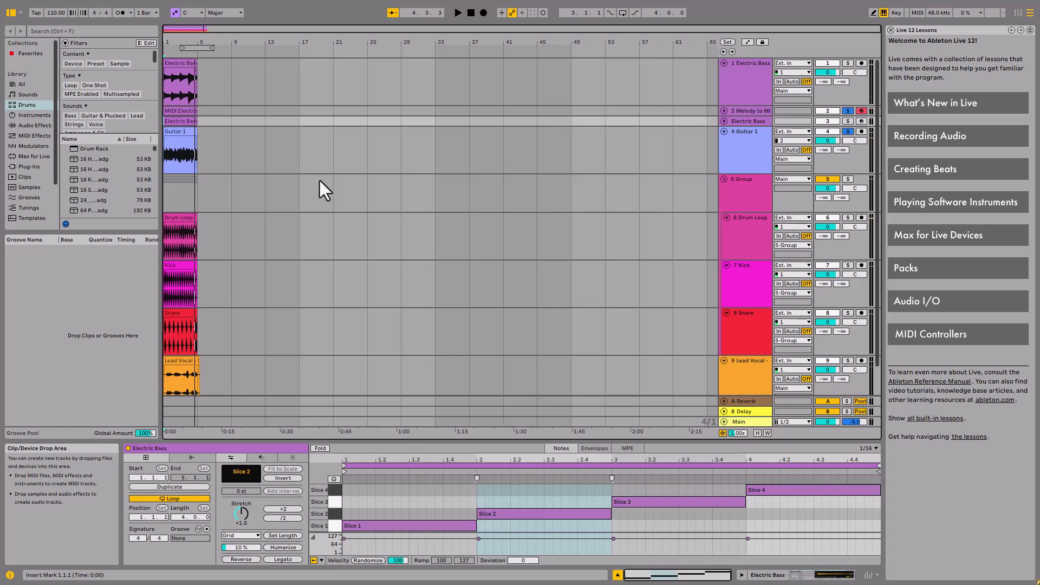
key(s)
key(s)
key(Up)
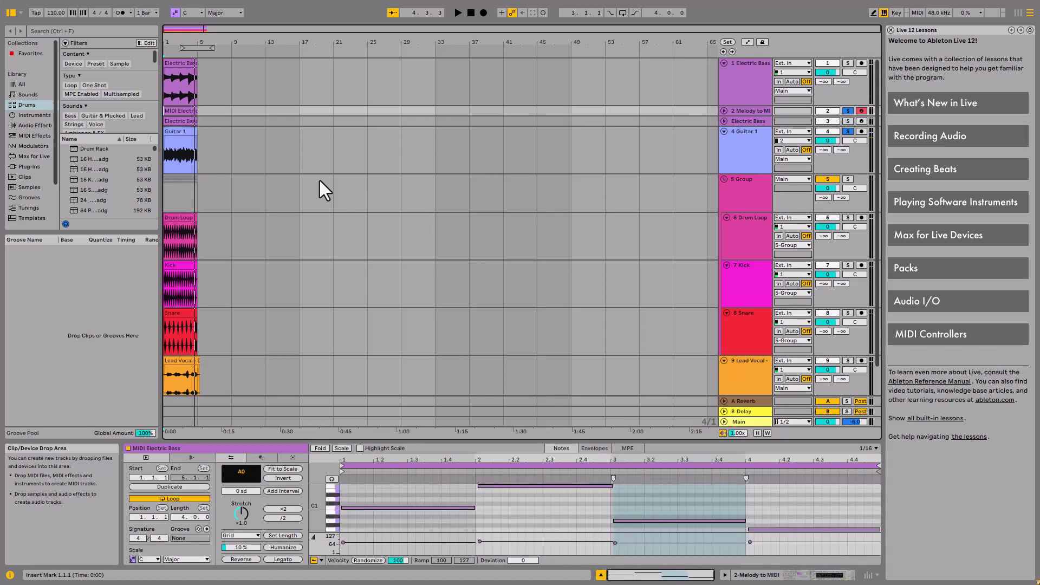
key(s)
key(space)
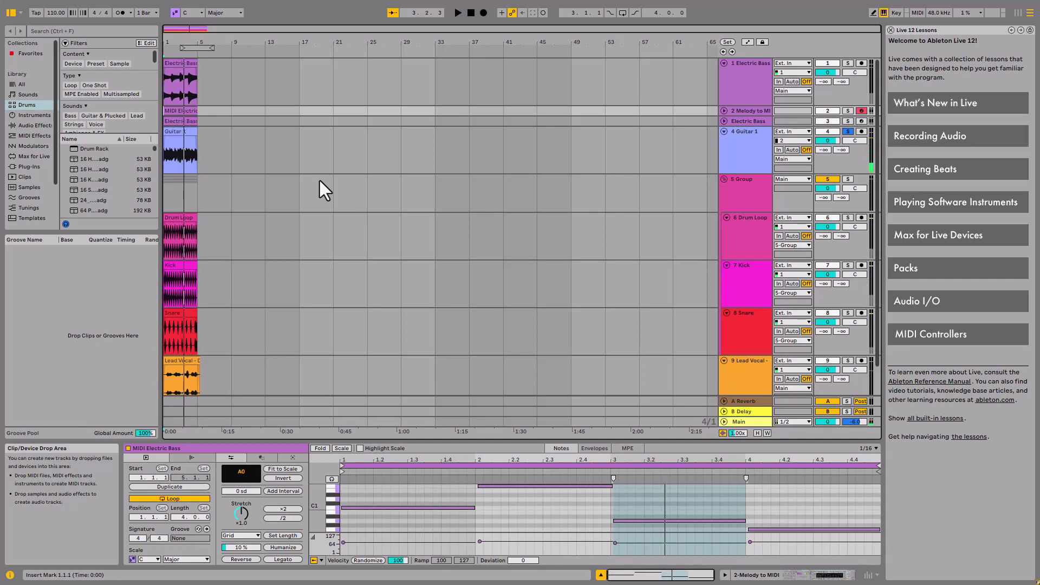
Step: Convert the harmony of the whole Guitar 1 audio clip, from bar 1 to bar 5, to a new MIDI track
key(Down)
key(Down)
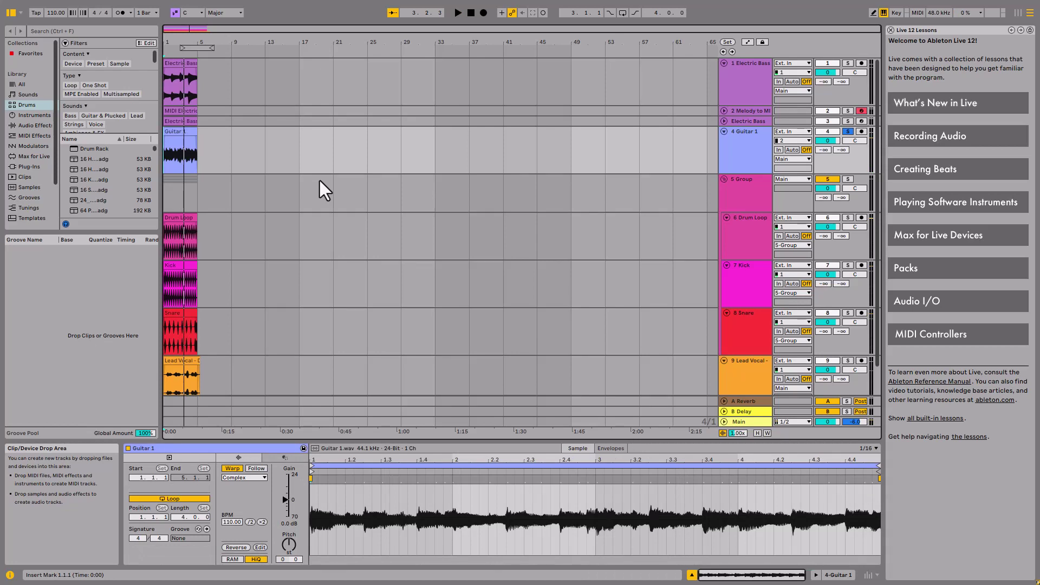
key(space)
key(shift+Right)
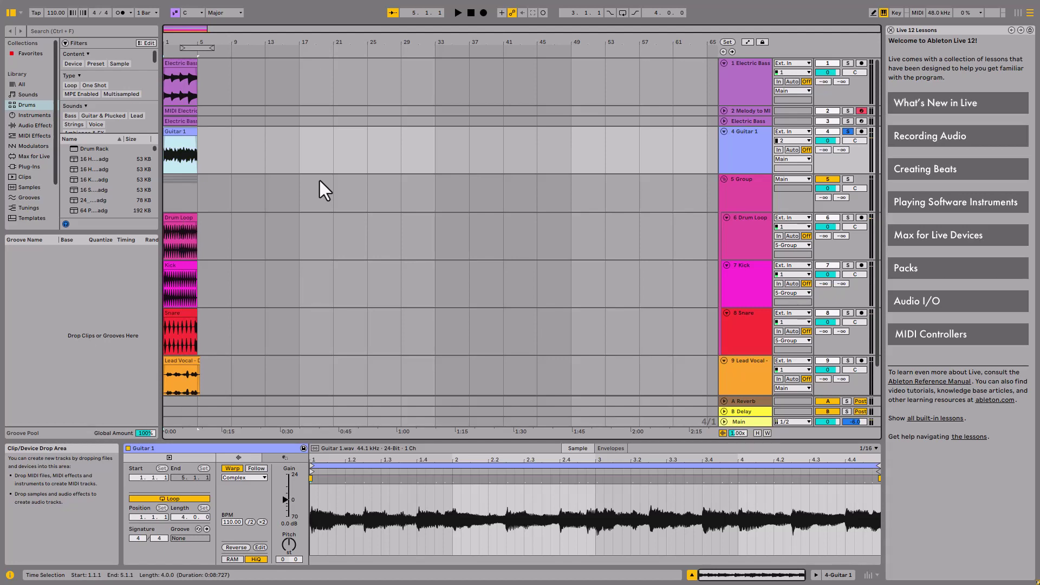
key(shift+F10)
key(Down)
key(Down)
key(Down)
key(Down)
key(Down)
key(Down)
key(Down)
key(Down)
key(Down)
key(Down)
key(Down)
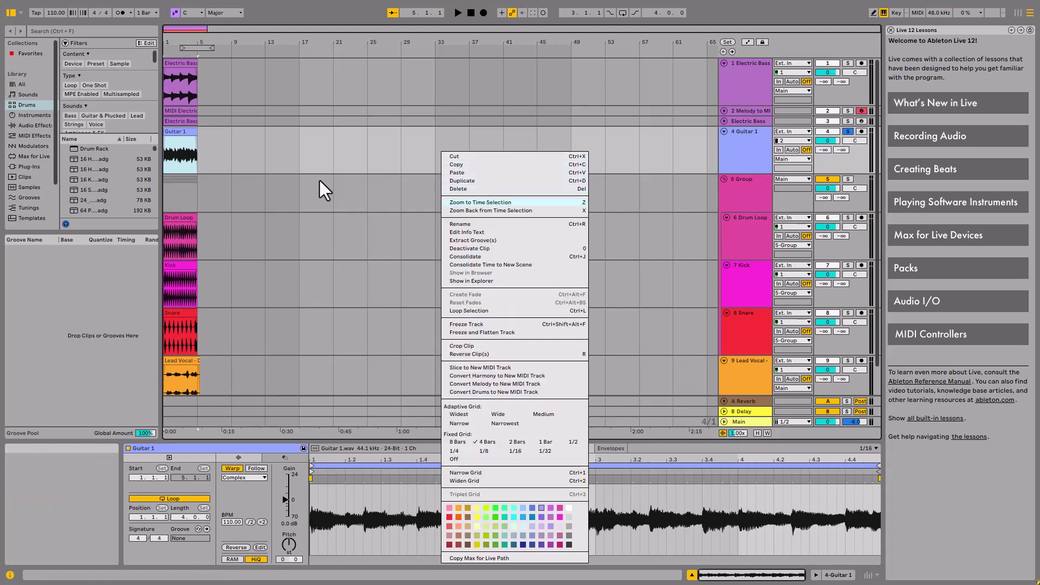
key(Down)
key(Down)
key(Down)
key(Down)
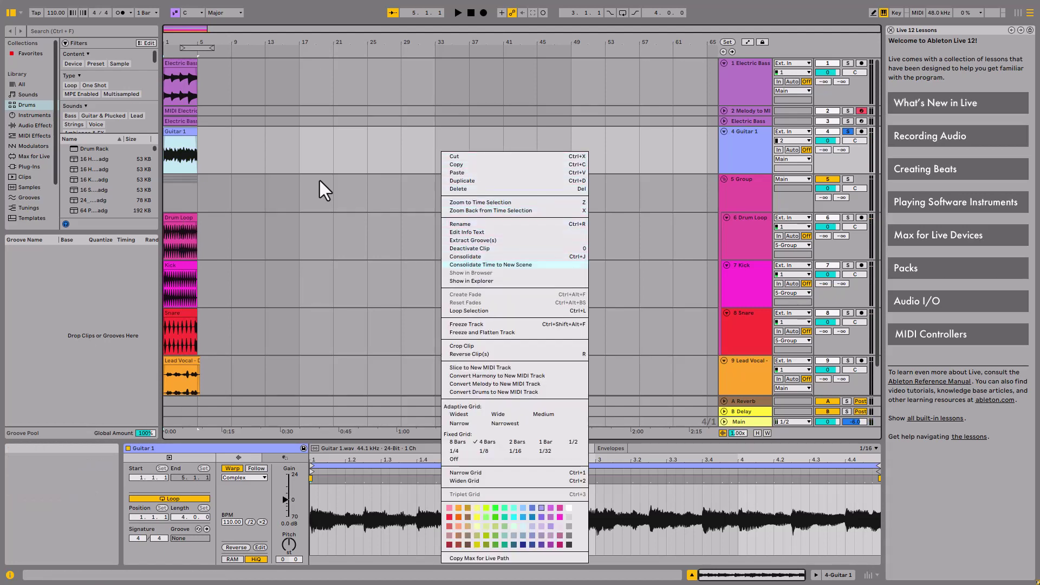
key(Down)
key(Down)
key(Down)
key(Down)
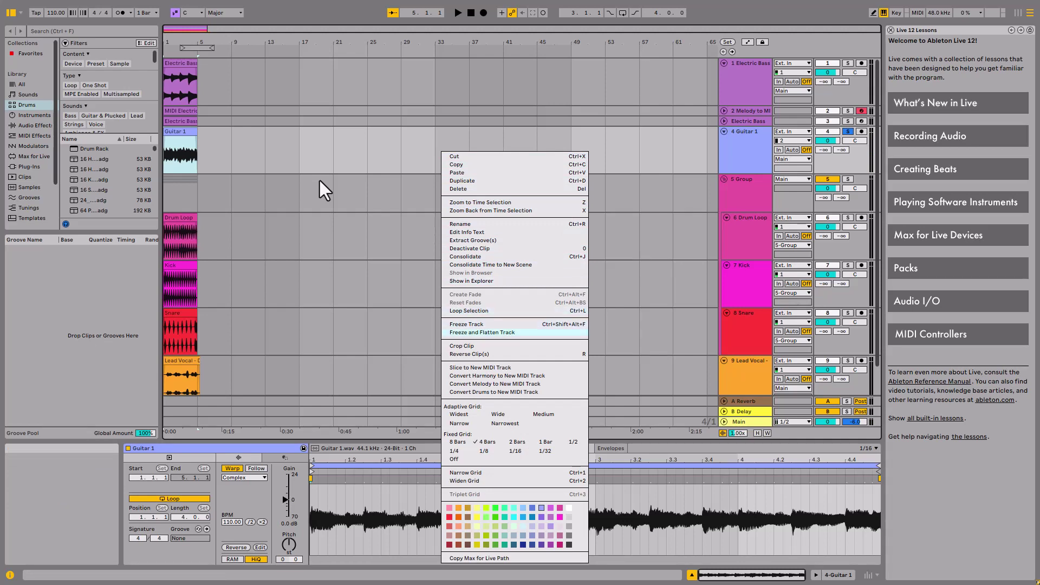
key(Down)
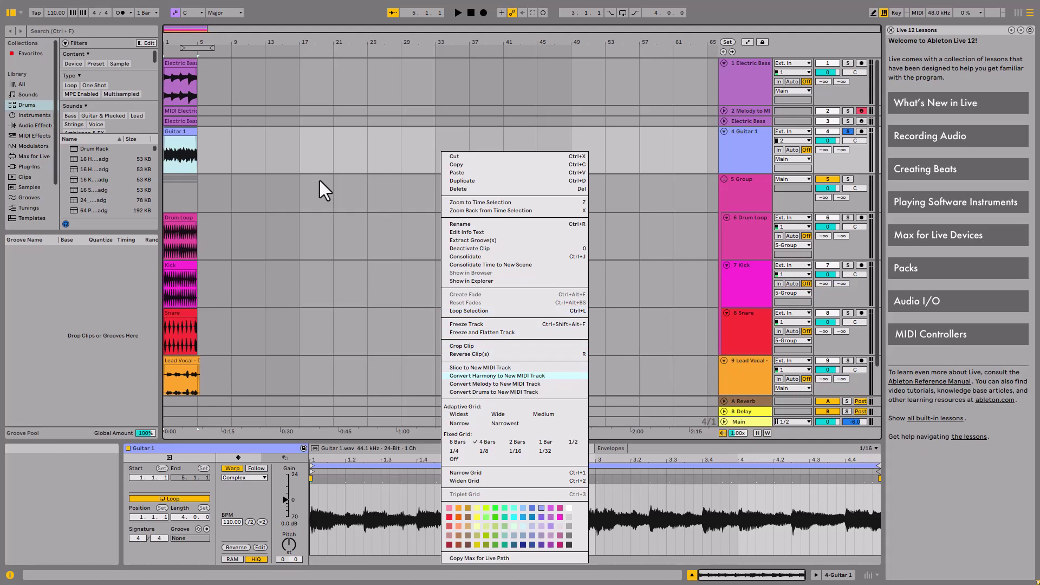
key(Return)
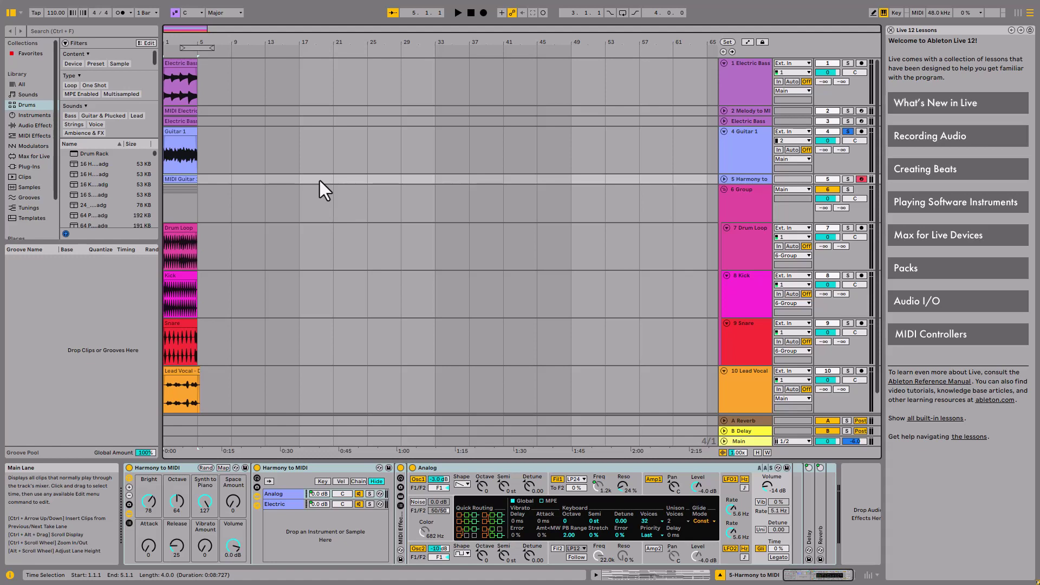
Step: Turn off solo on the Guitar 1 audio track and select the new harmony MIDI track below it
key(Up)
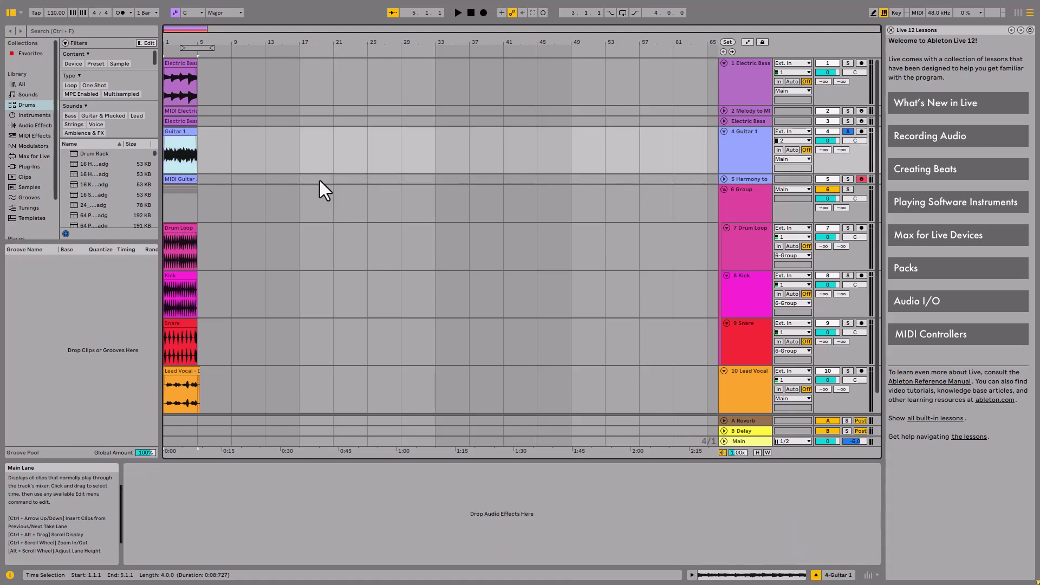
key(s)
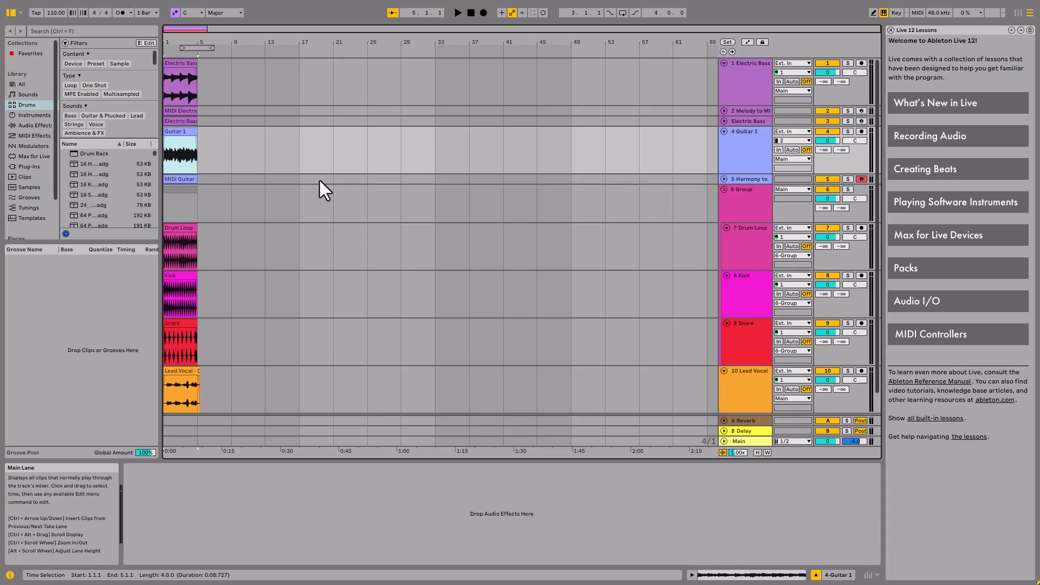
key(Down)
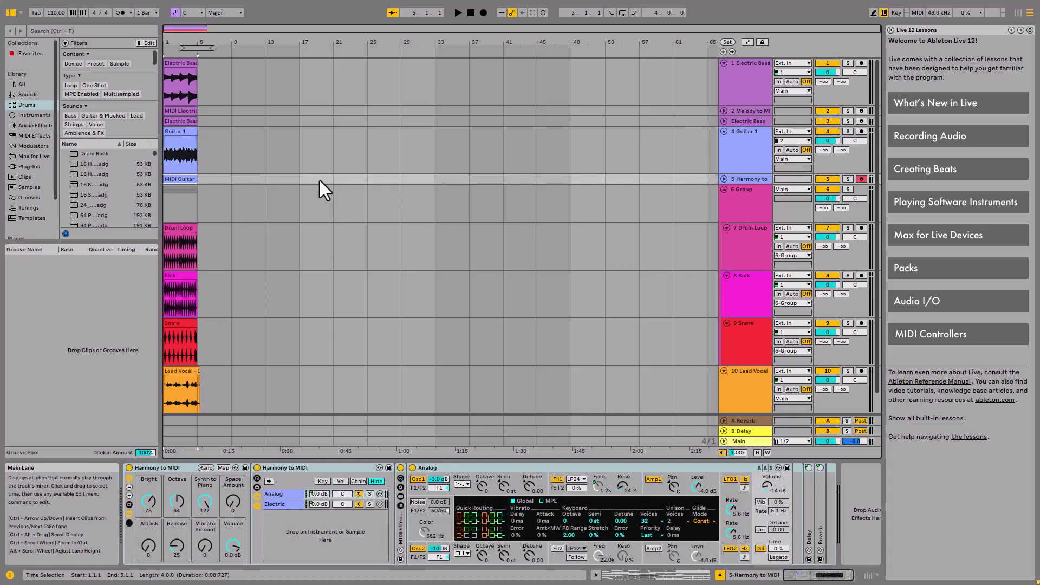
Step: Solo the harmony MIDI track and play the arrangement from bar 1 to hear the converted guitar part
key(s)
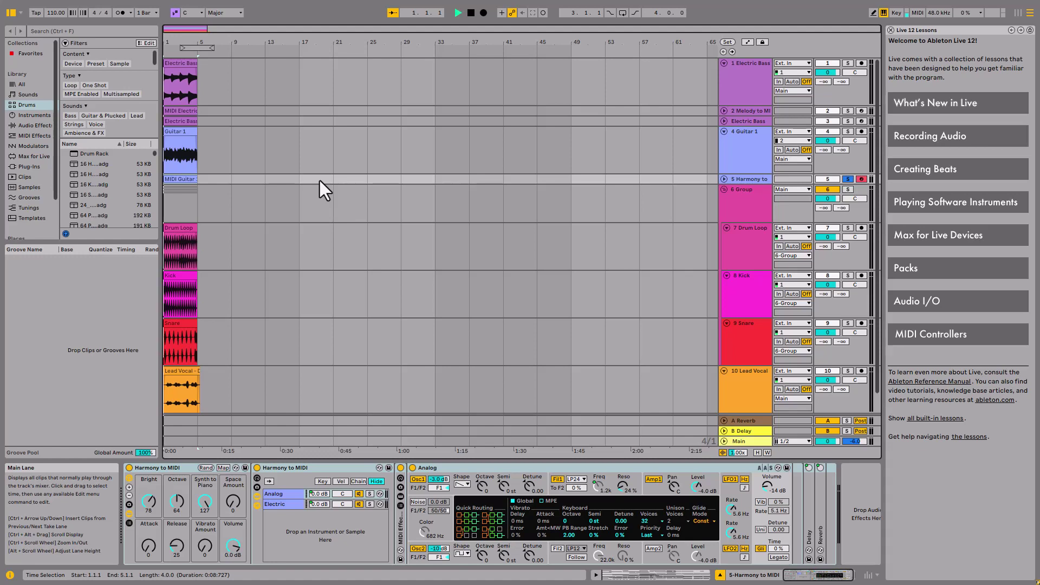
key(space)
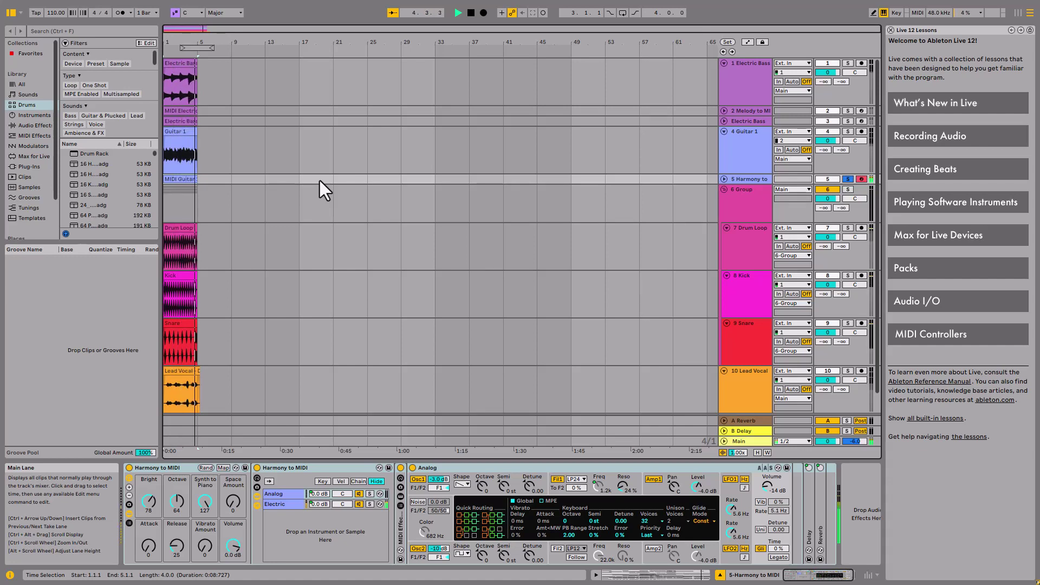
key(space)
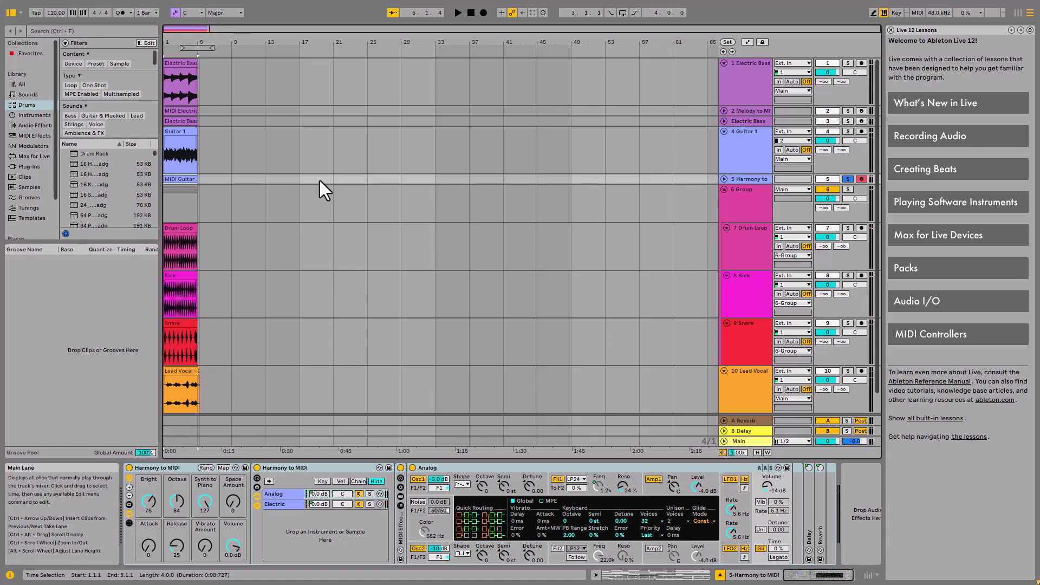
Step: Open the MIDI Guitar 1 clip in the note editor, step through its first notes, and return to the start
key(shift+Tab)
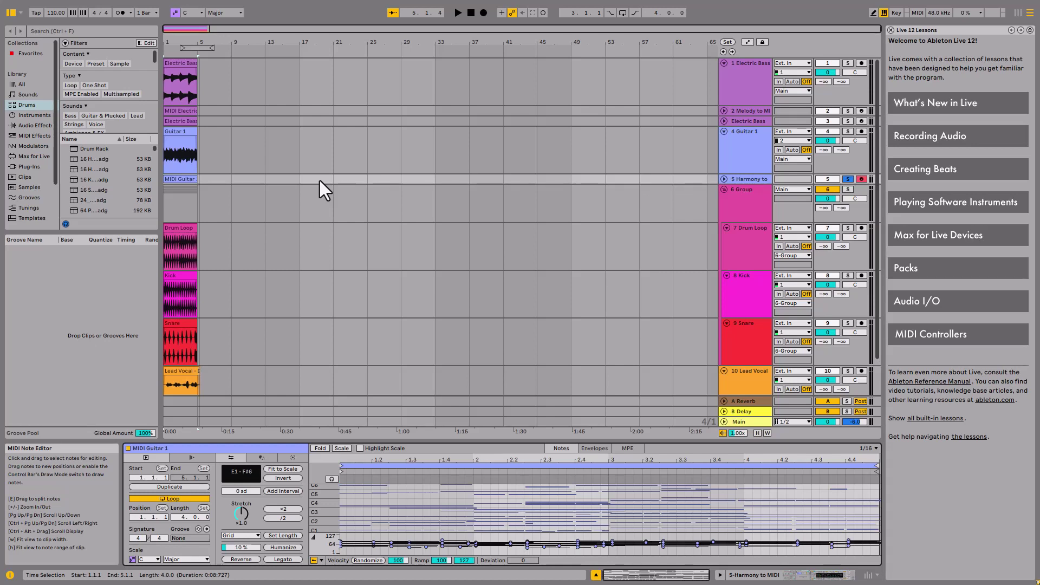
key(ctrl+Down)
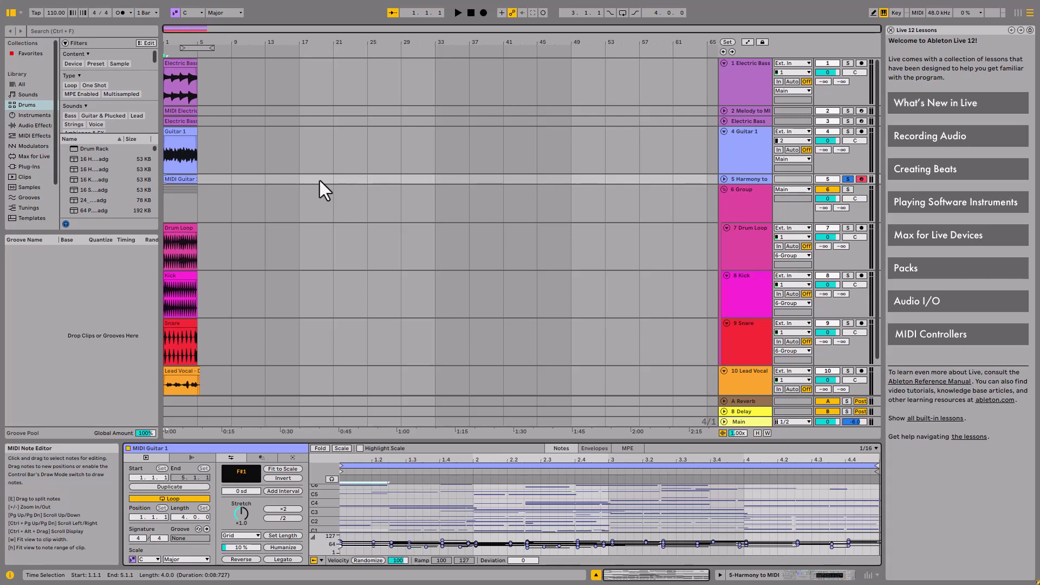
key(alt+Up)
key(space)
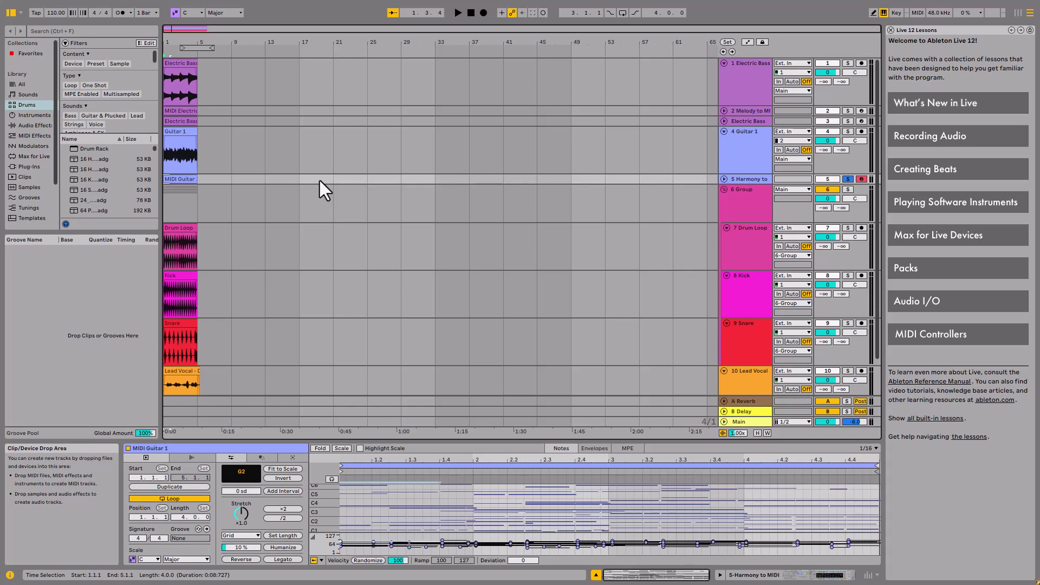
key(Home)
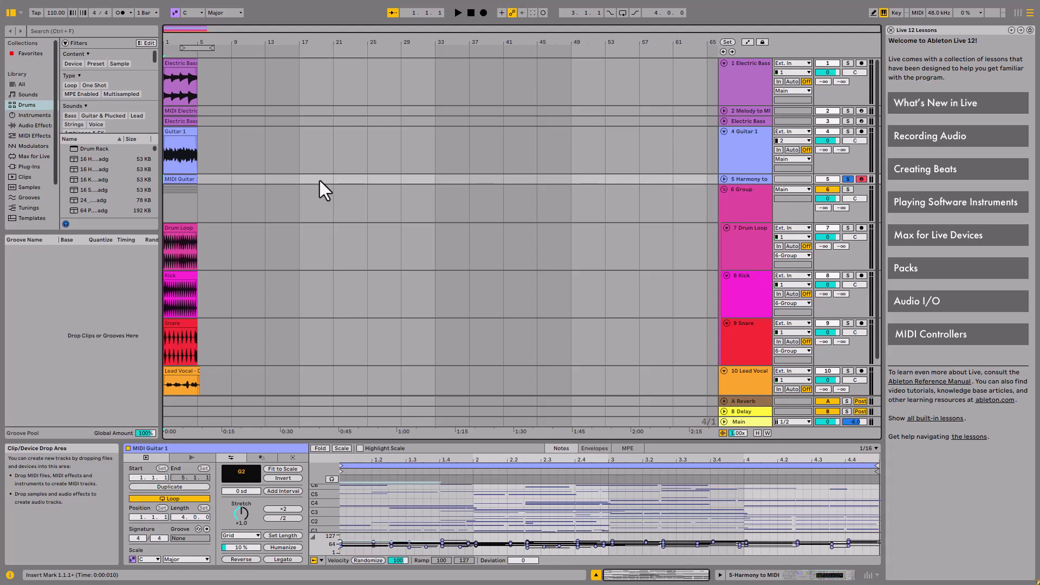
Step: Turn off solo on the harmony MIDI track and select the drum group track at bar 1.1.1
key(Down)
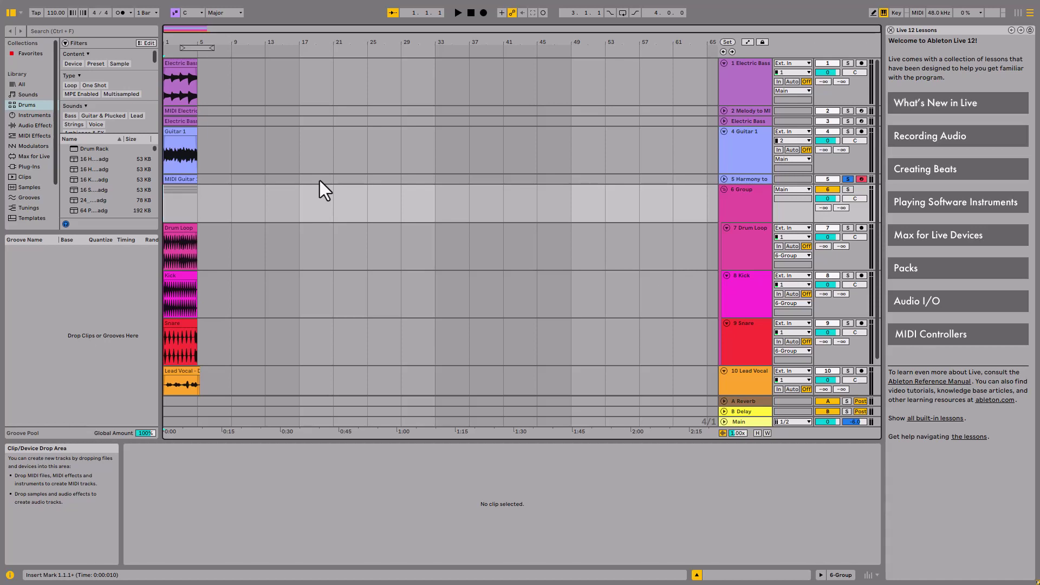
key(Left)
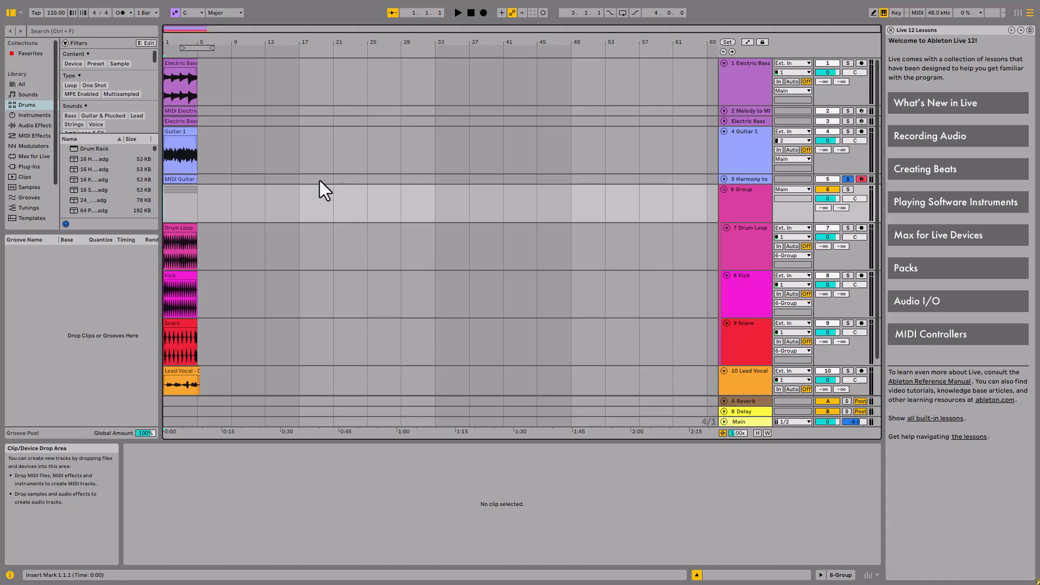
key(Up)
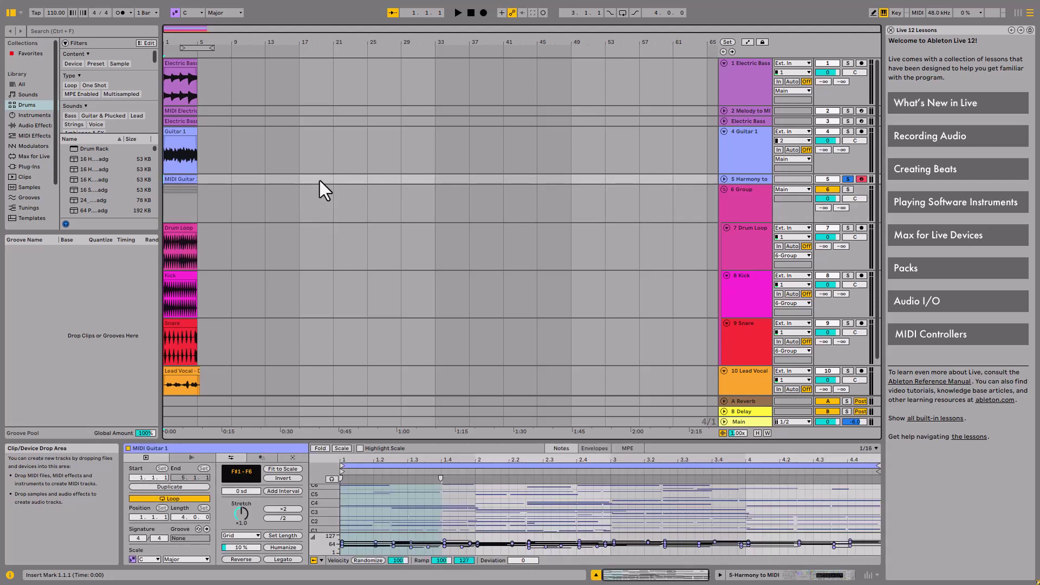
key(Down)
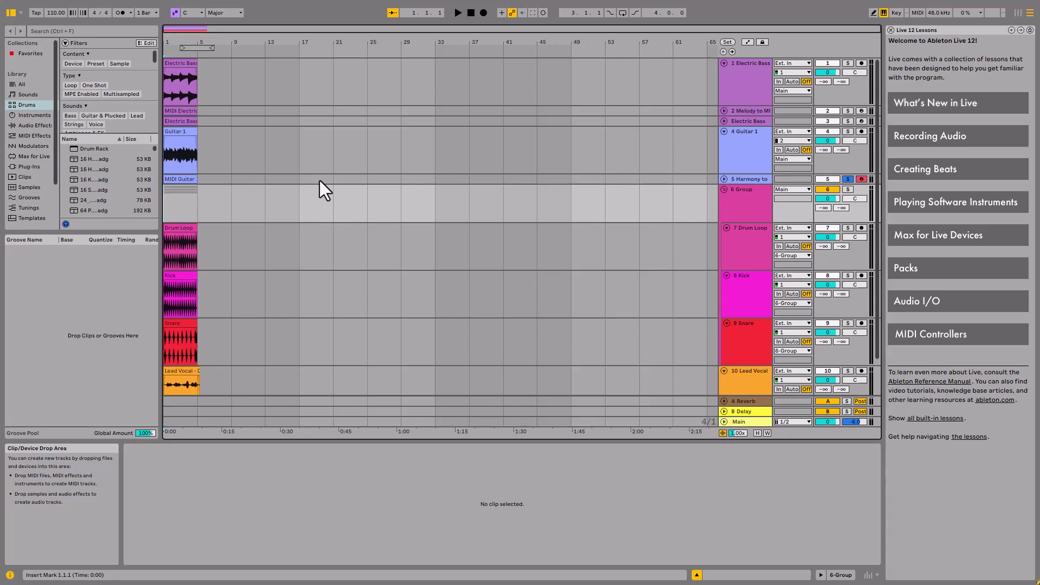
key(Up)
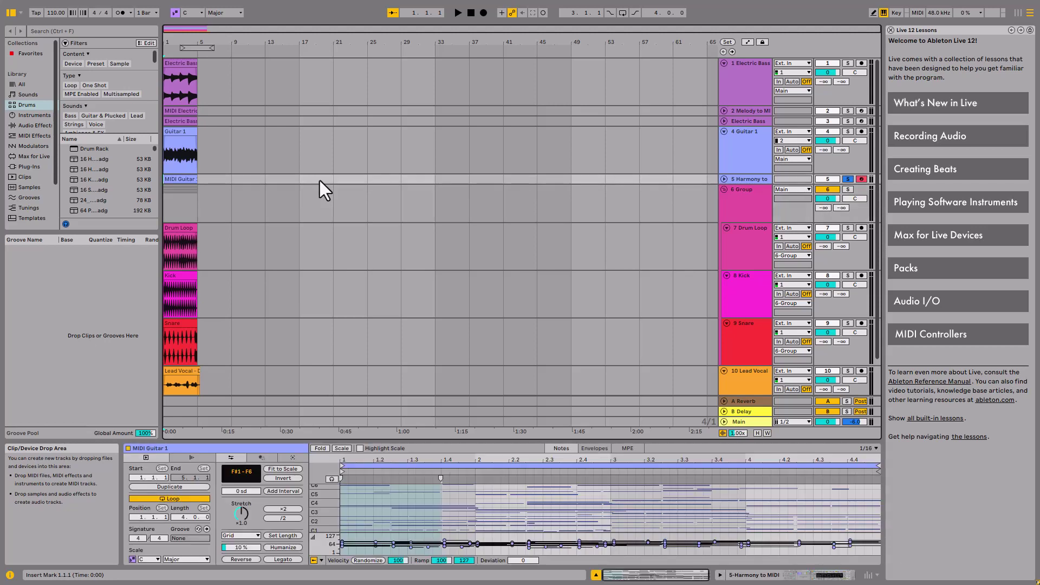
key(Down)
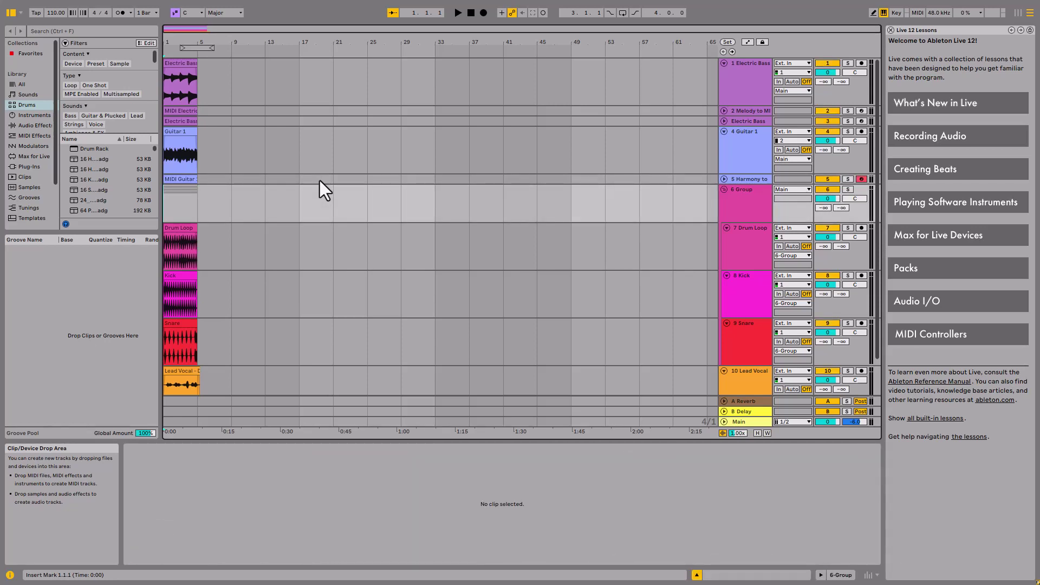
Step: Solo the drum group track and play its first bars from the start
key(s)
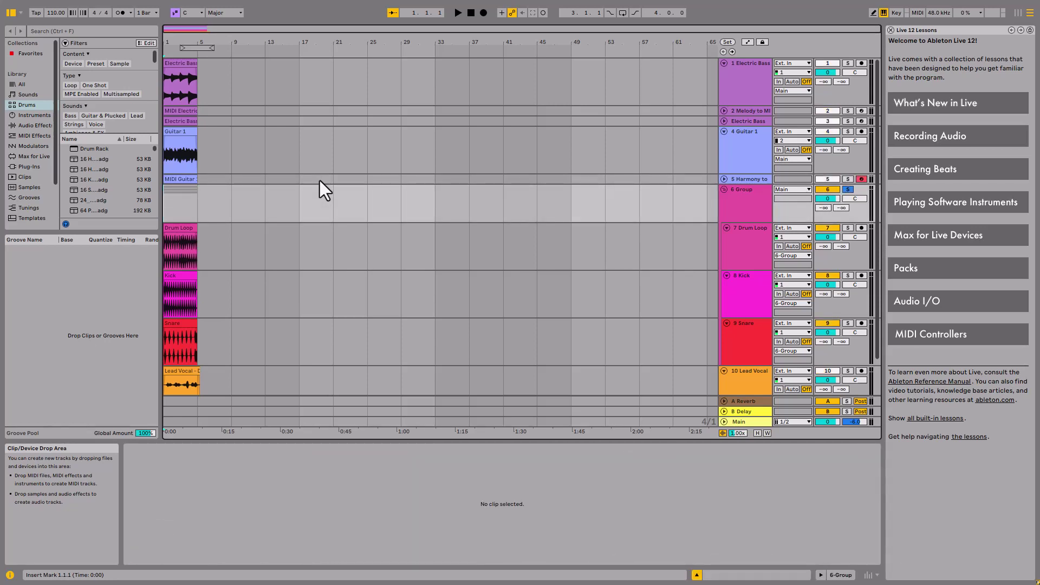
key(space)
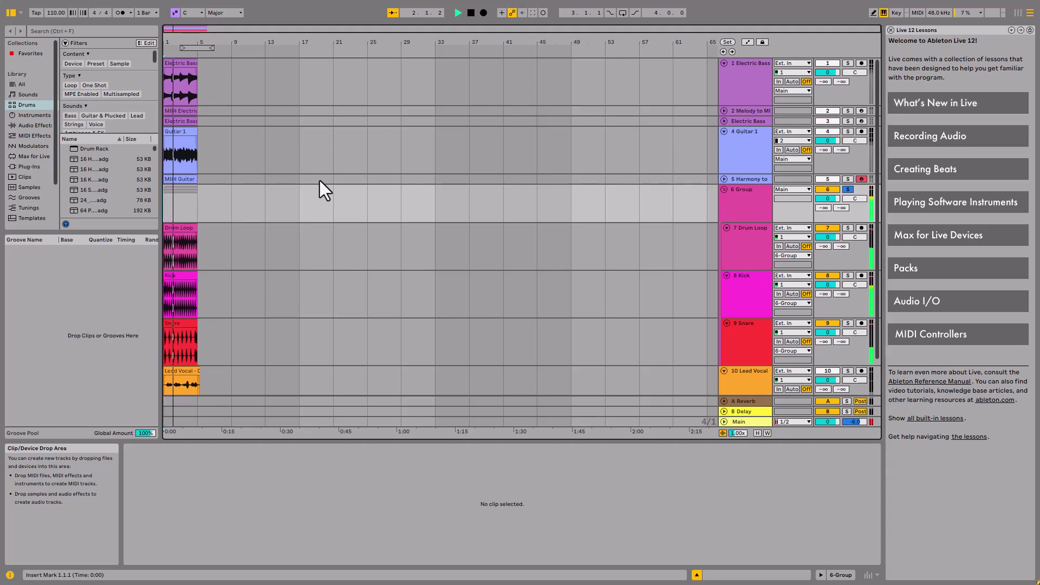
key(space)
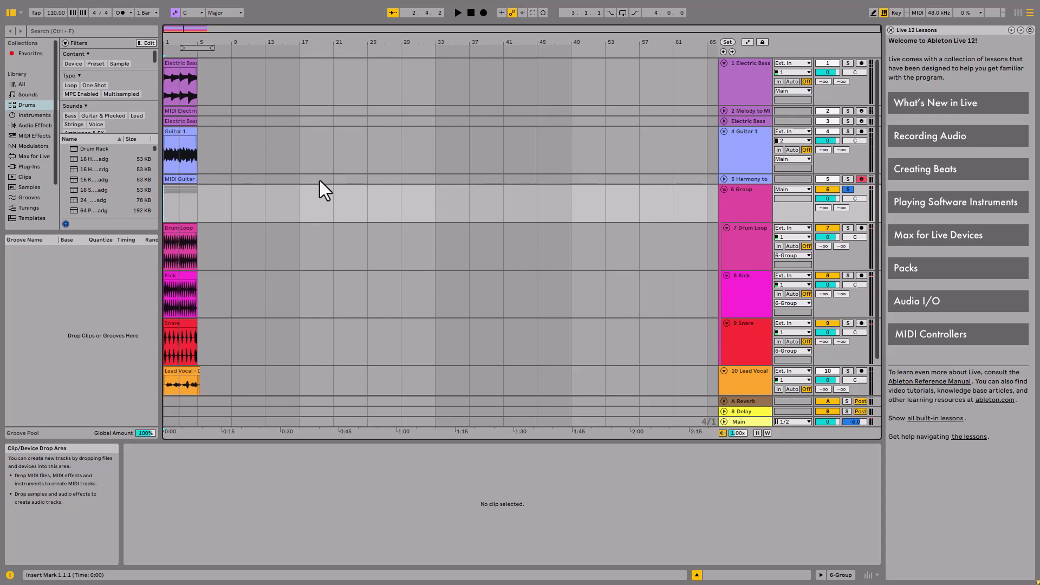
Step: Select the Drum Loop, Kick and Snare audio clips together from bar 1 to bar 5
key(Home)
key(Down)
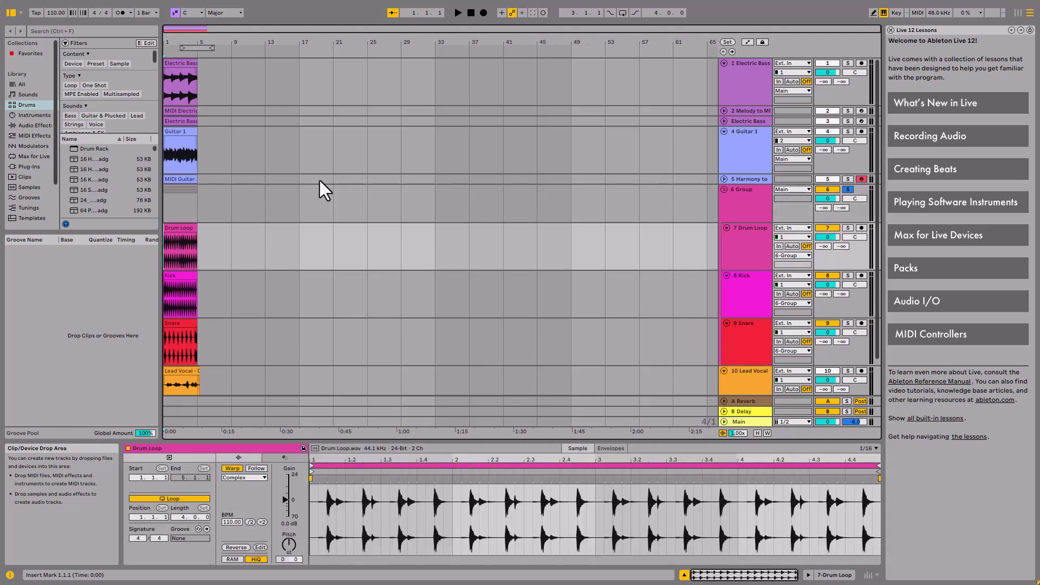
key(shift+Right)
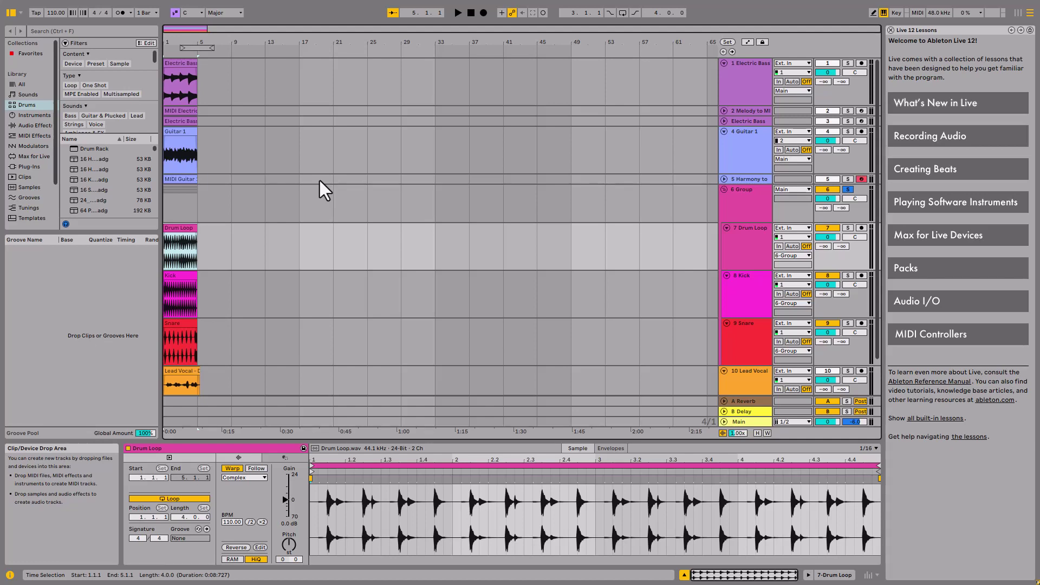
key(Down)
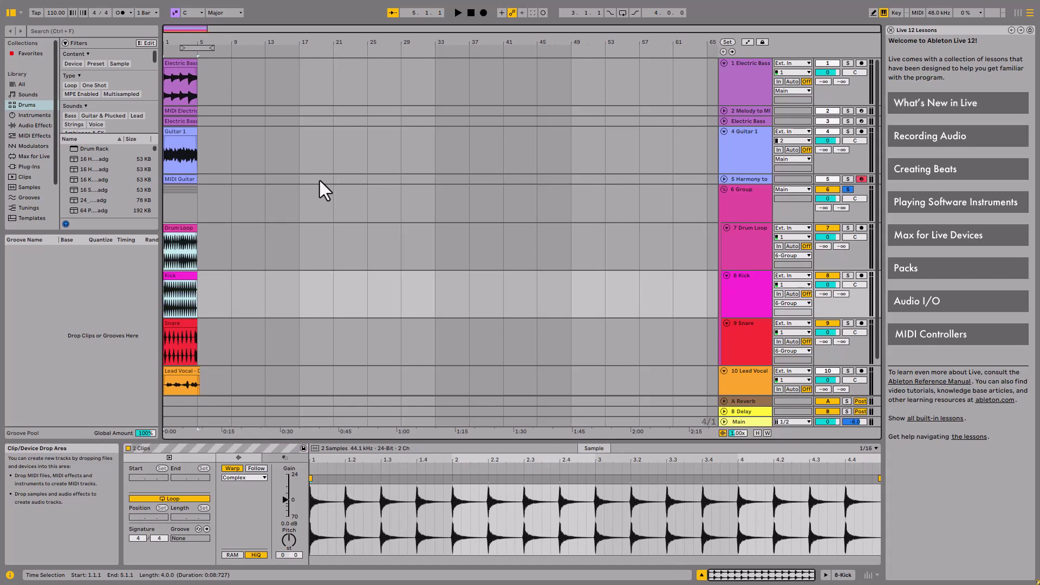
key(Down)
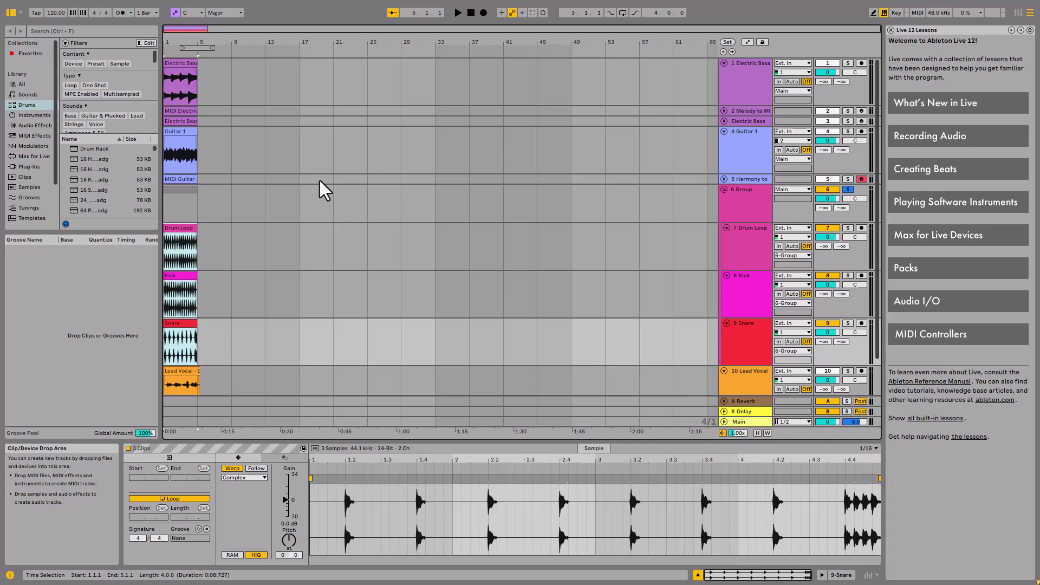
Step: Look through the commands offered for the three selected drum clips for an option to convert them to MIDI
key(Menu)
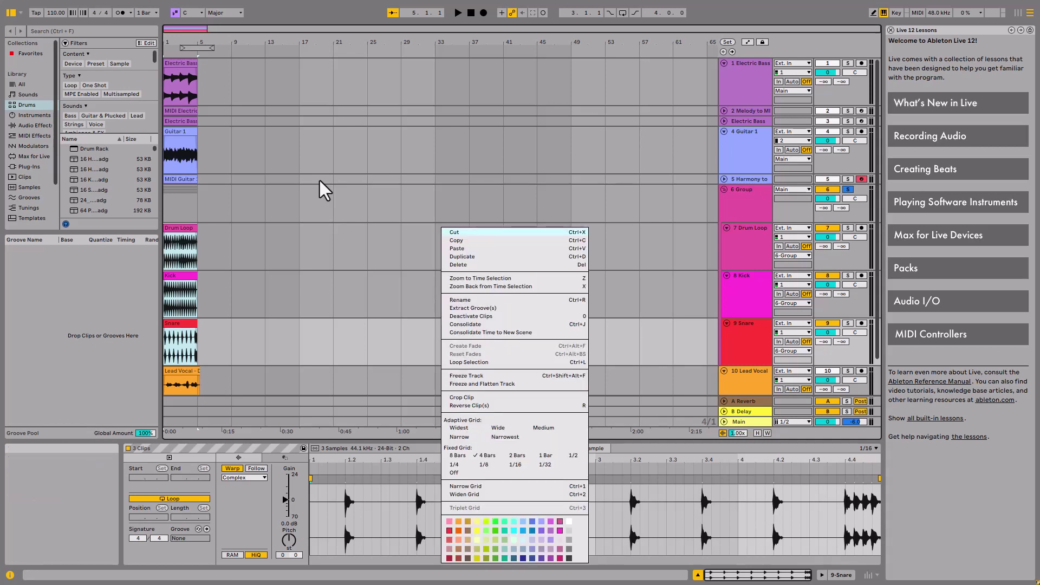
key(Down)
key(Down)
key(Down)
key(Down)
key(Down)
key(Down)
key(Down)
key(Down)
key(Down)
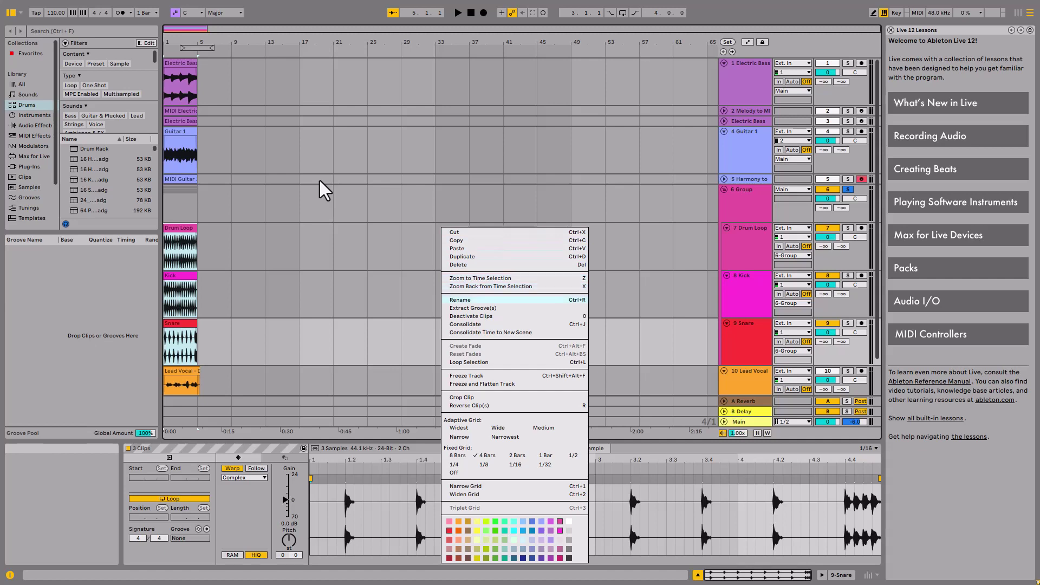
key(Down)
key(Down)
key(Down)
key(Down)
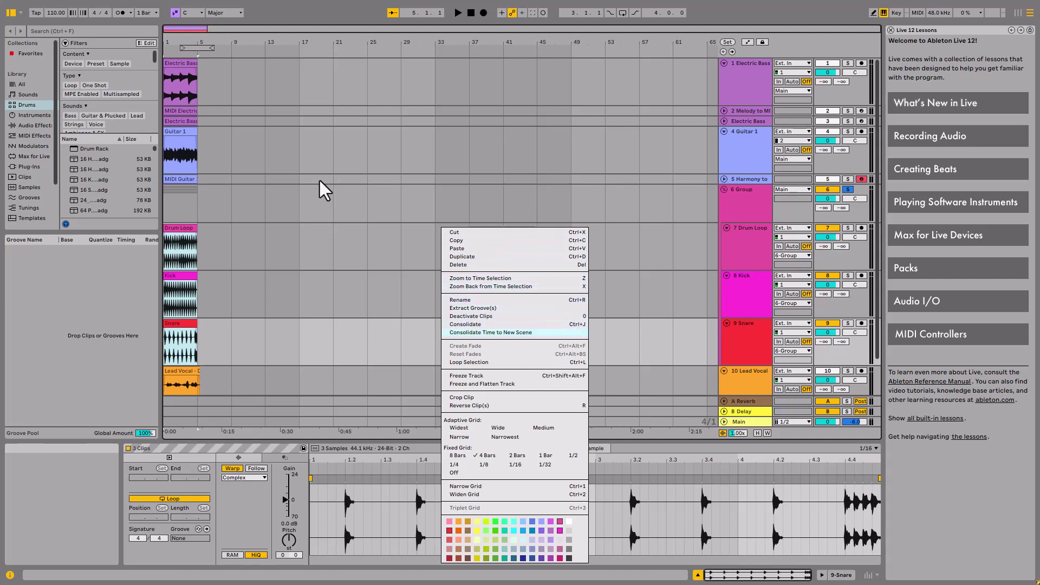
key(Down)
key(Down)
key(Down)
key(Down)
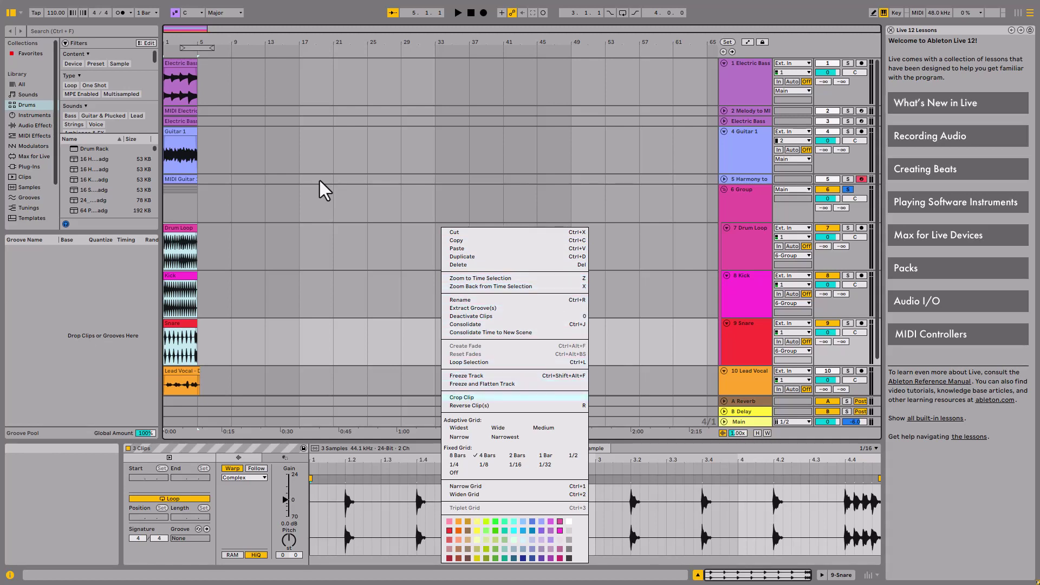
key(Down)
key(Down)
key(Down)
key(Down)
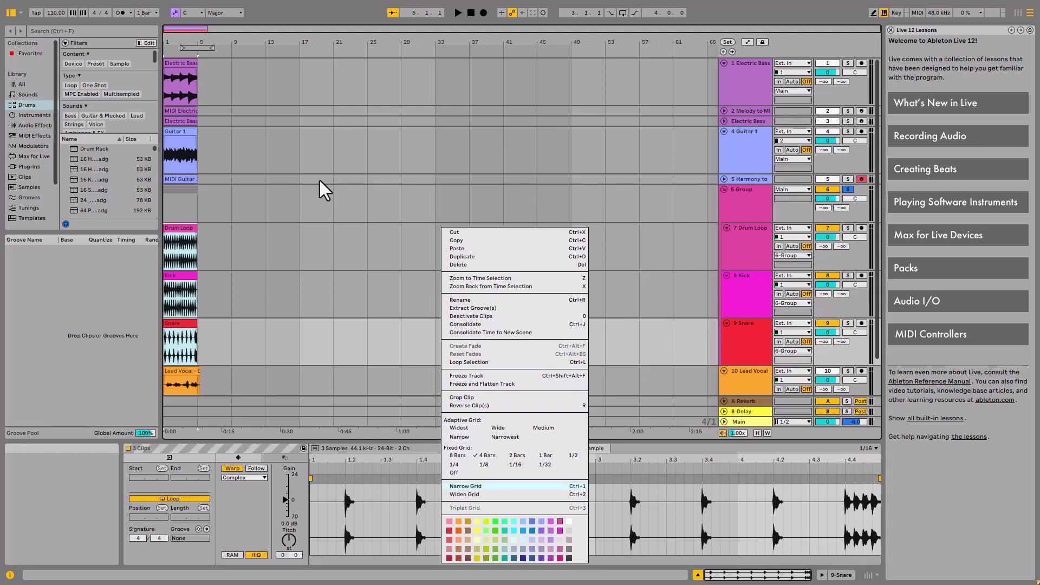
key(Down)
key(Down)
key(Up)
key(Up)
key(Up)
key(Up)
key(Up)
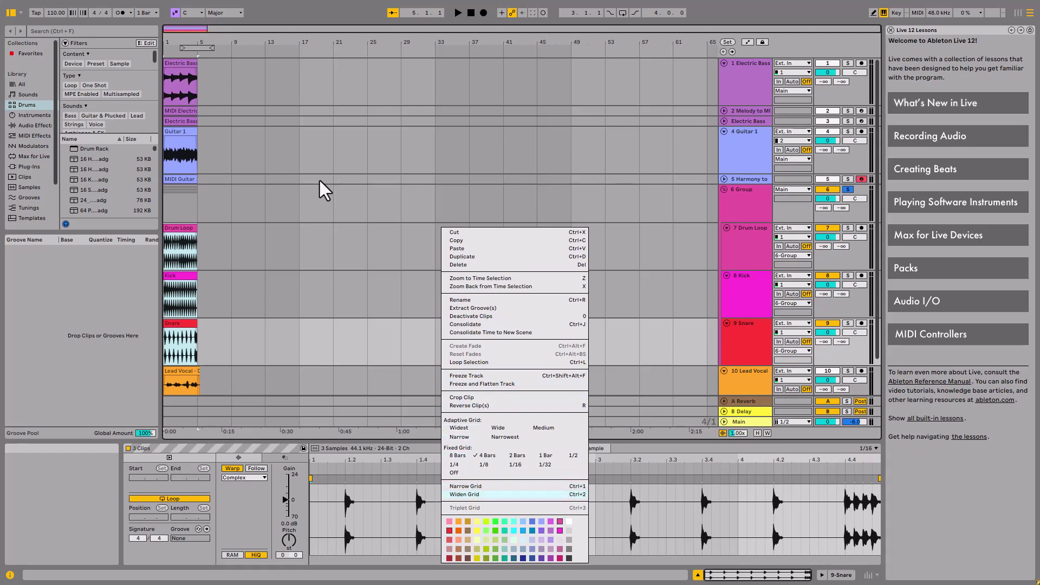
key(Up)
key(Up)
key(Up)
key(Up)
key(Up)
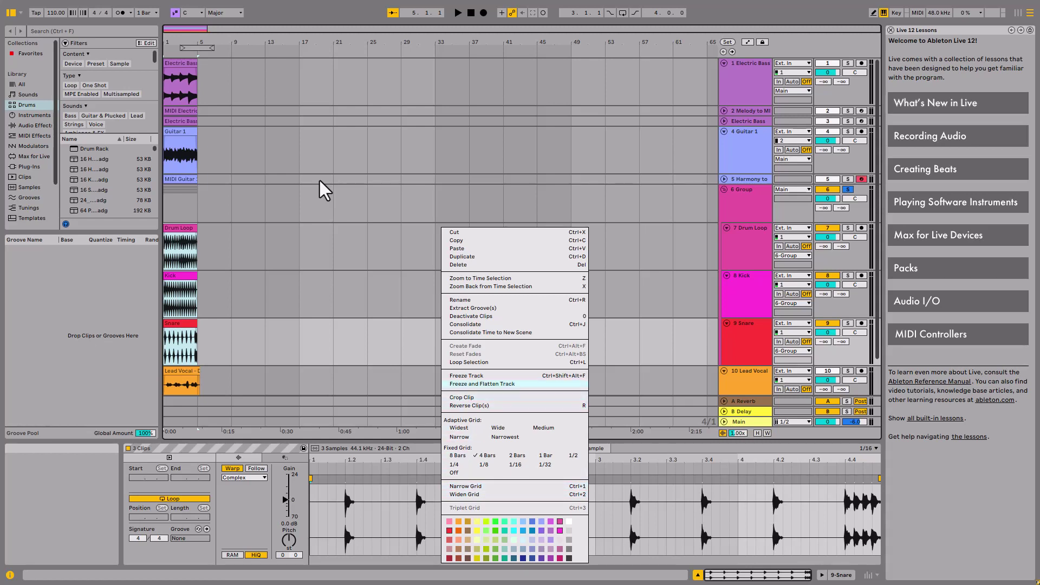
key(Up)
key(Up)
key(Up)
key(Up)
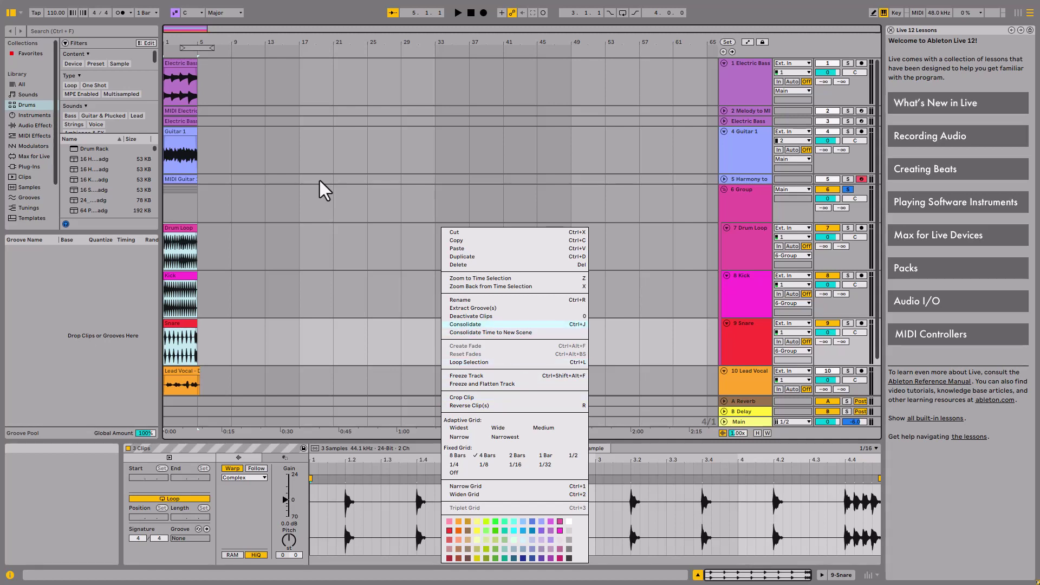
key(Up)
key(Up)
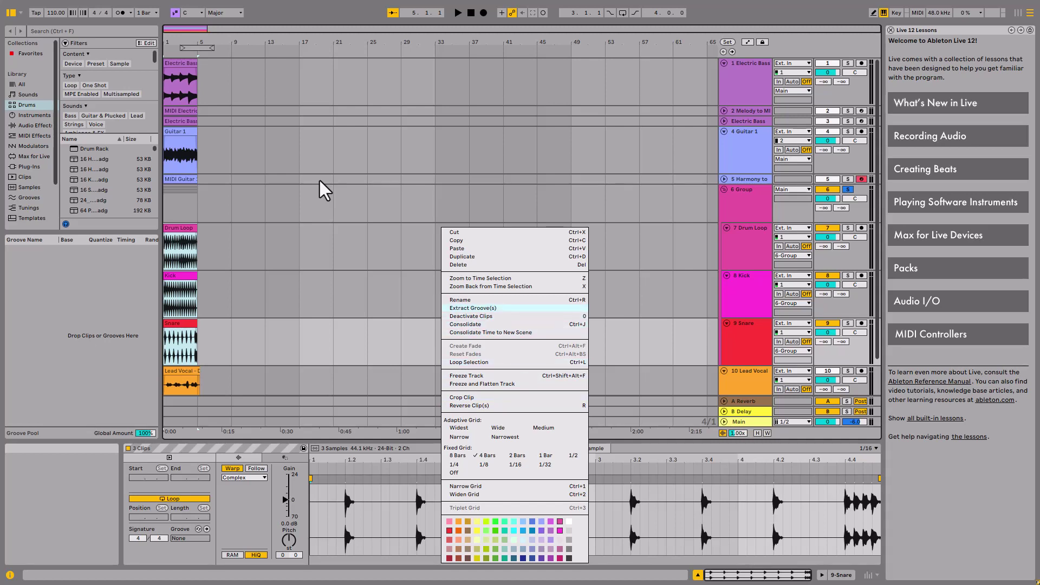
key(Up)
key(Up)
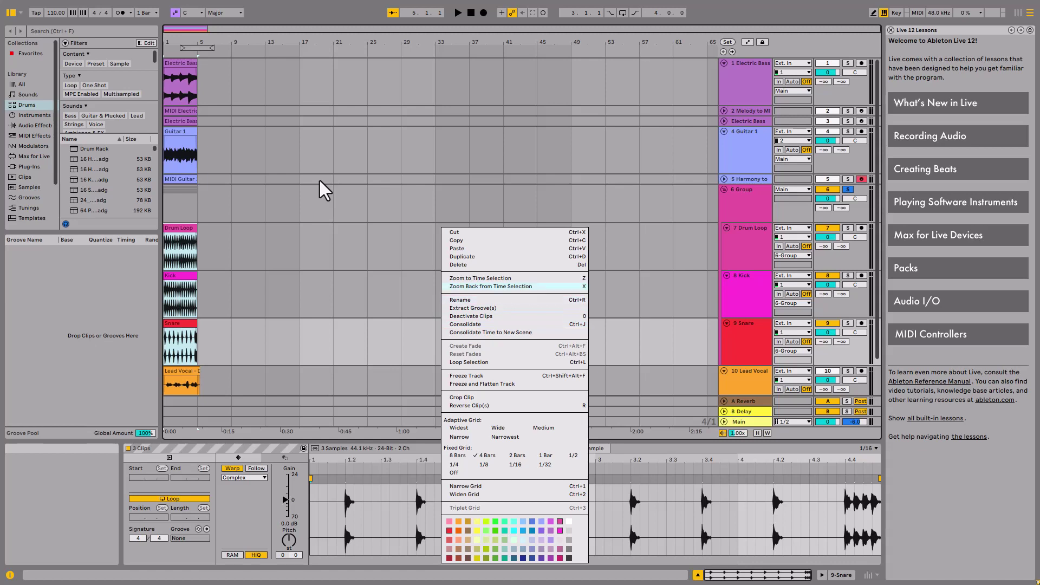
key(Up)
key(Up)
key(Down)
key(Down)
key(Down)
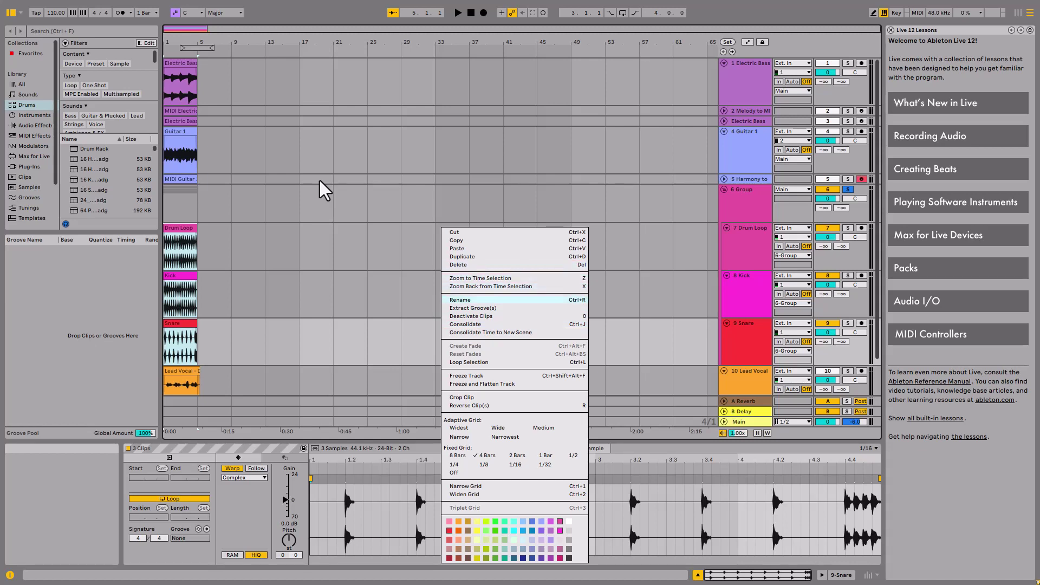
key(Down)
key(Down)
key(Down)
key(Down)
key(Down)
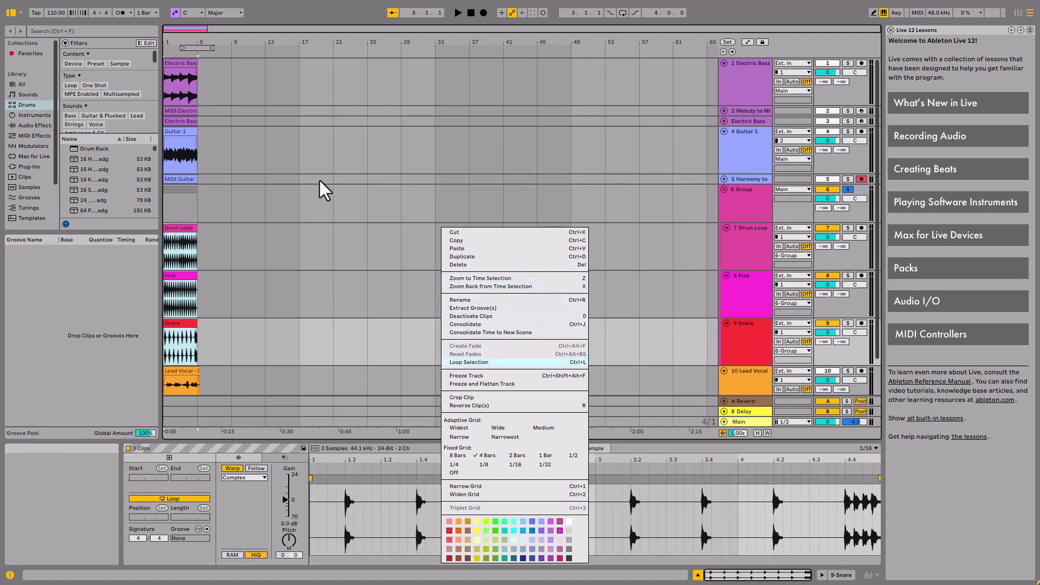
key(Down)
key(Down)
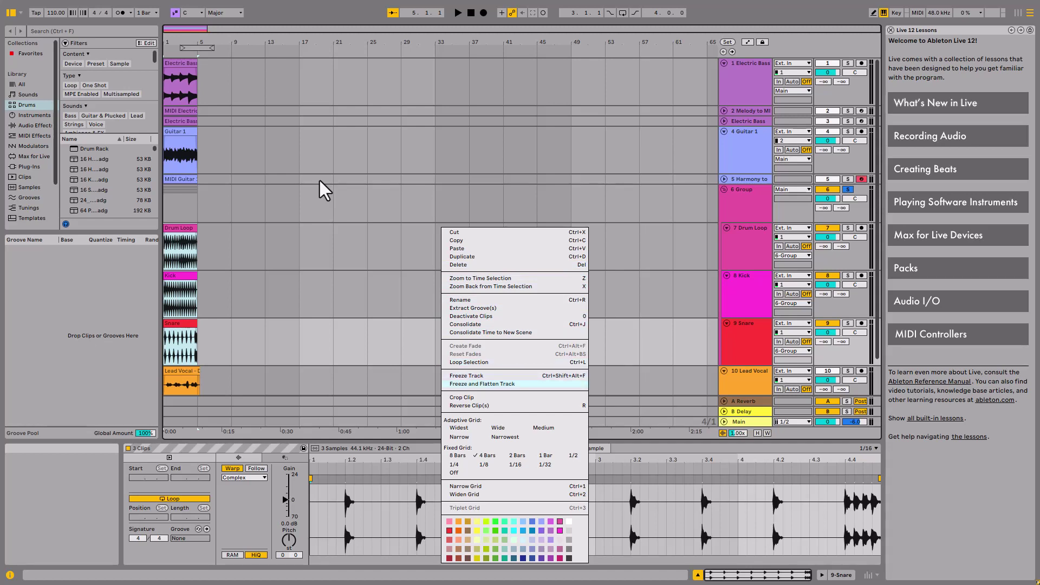
key(Up)
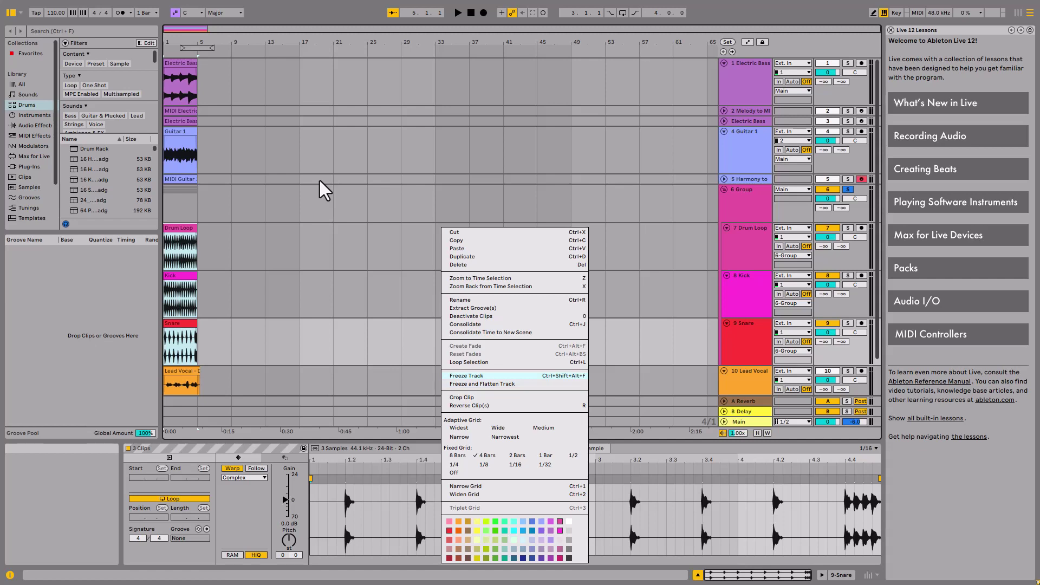
key(Down)
key(Down)
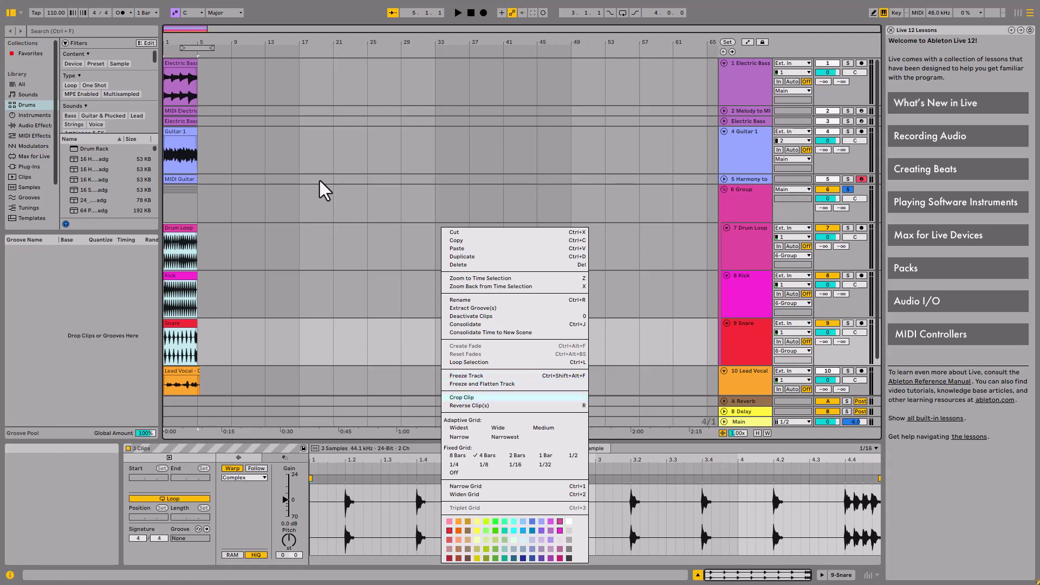
key(Down)
key(Down)
key(Down)
key(Down)
key(Down)
key(Down)
key(Down)
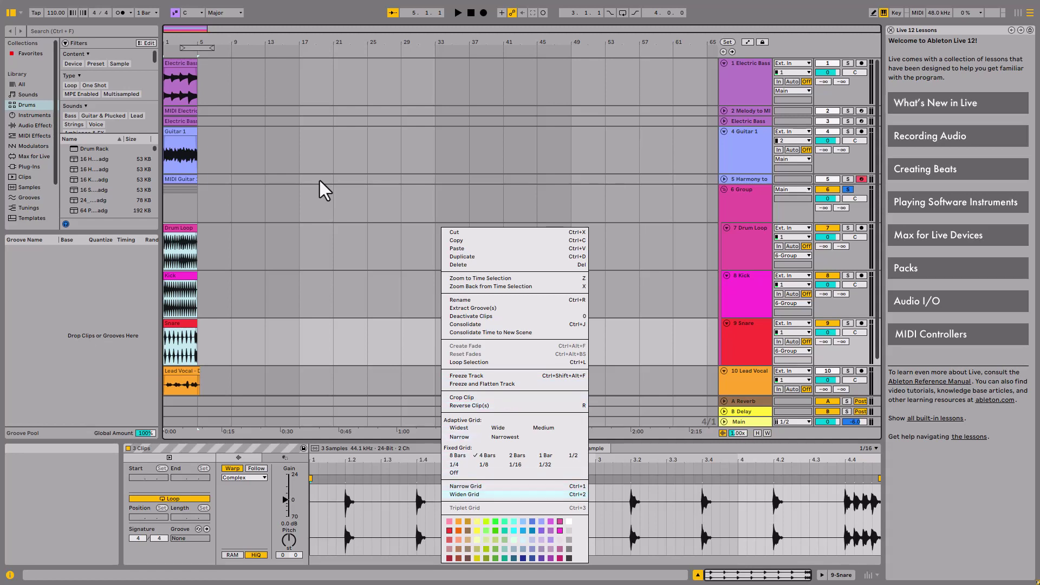
key(Down)
key(Down)
key(Down)
key(Escape)
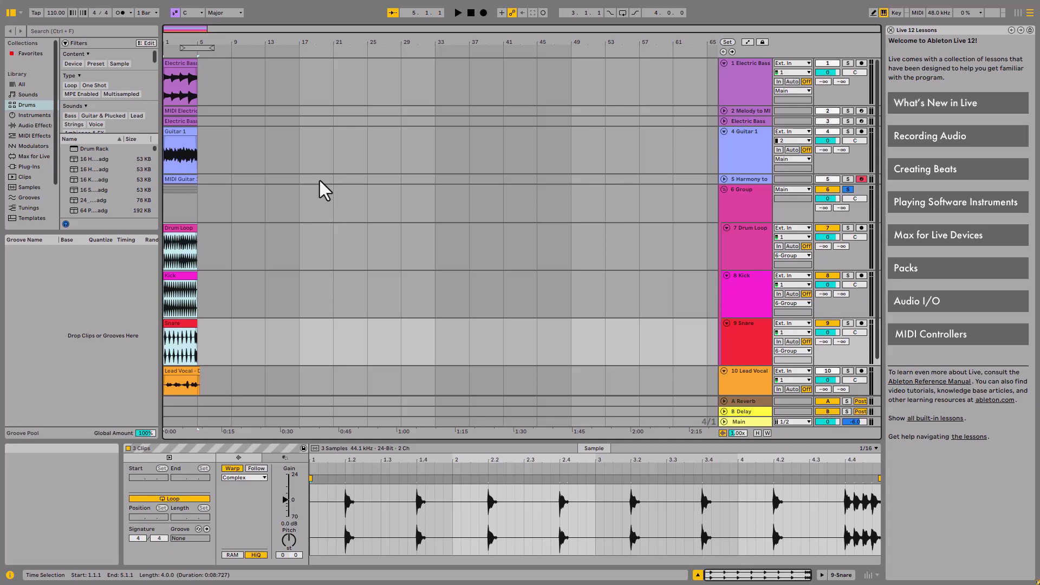
Step: Select only the Drum Loop clip, from bar 1 to bar 5
key(Home)
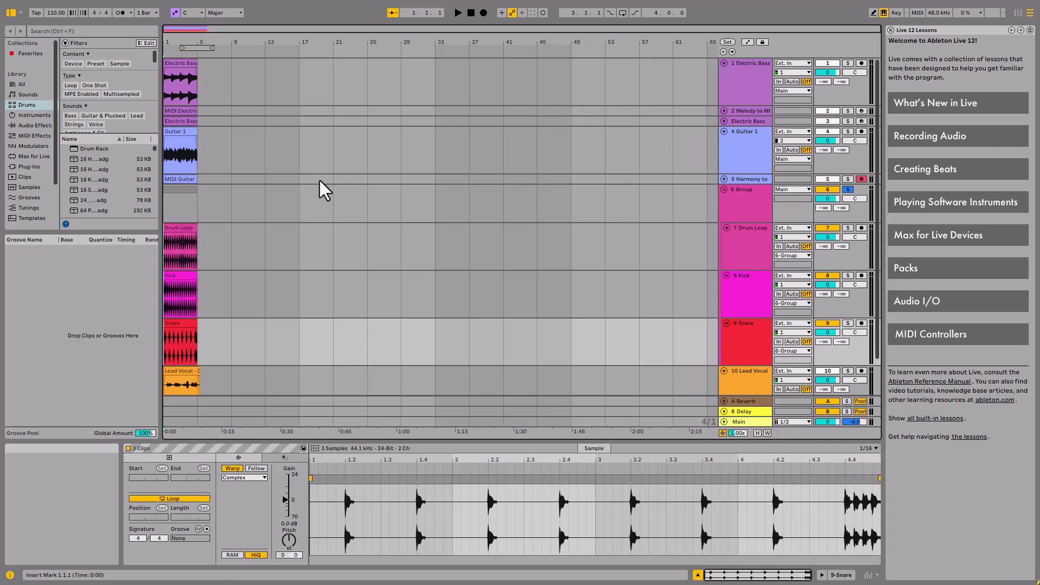
key(Up)
key(Up)
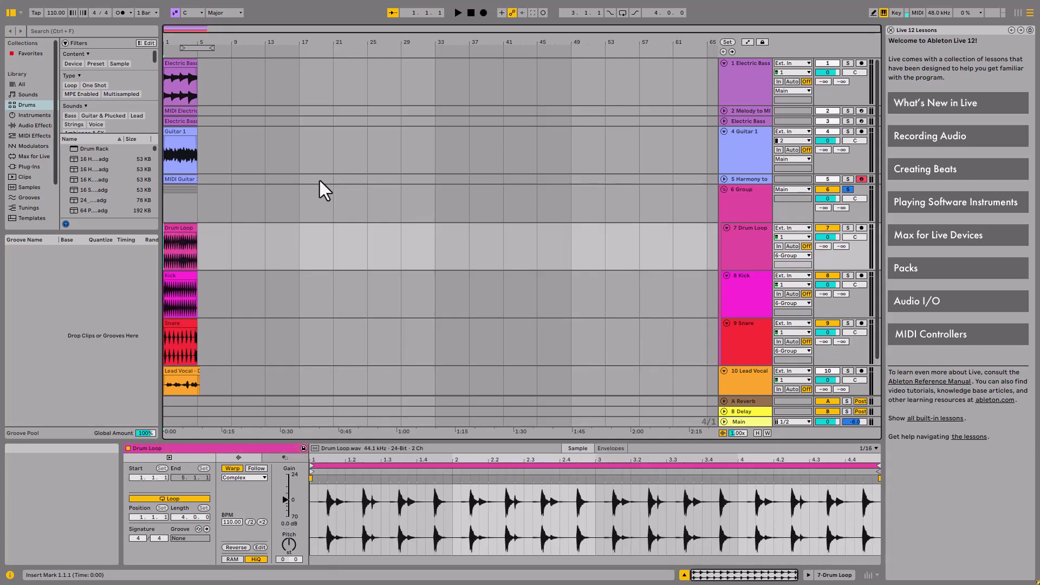
key(Up)
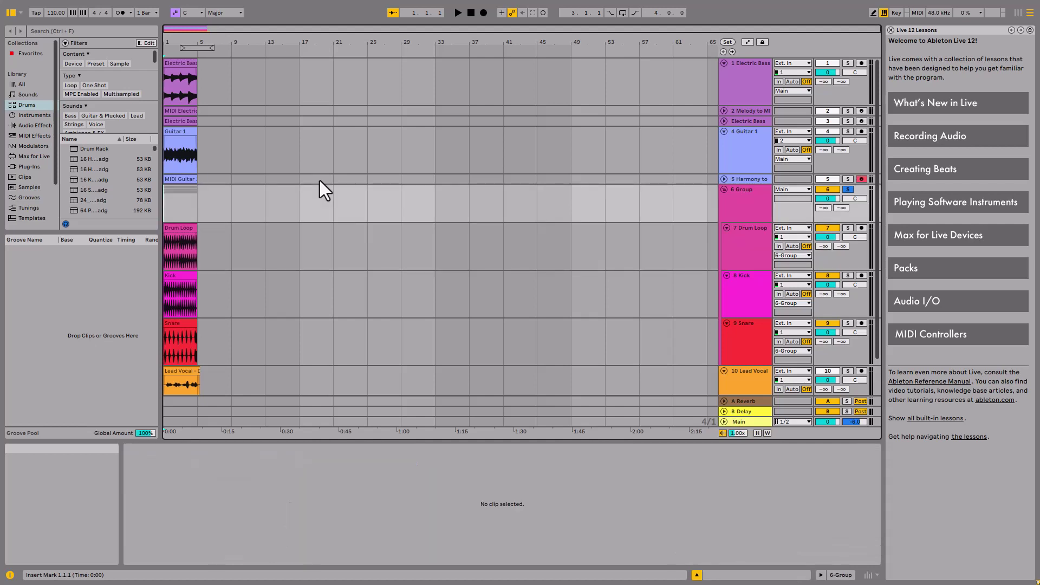
key(Down)
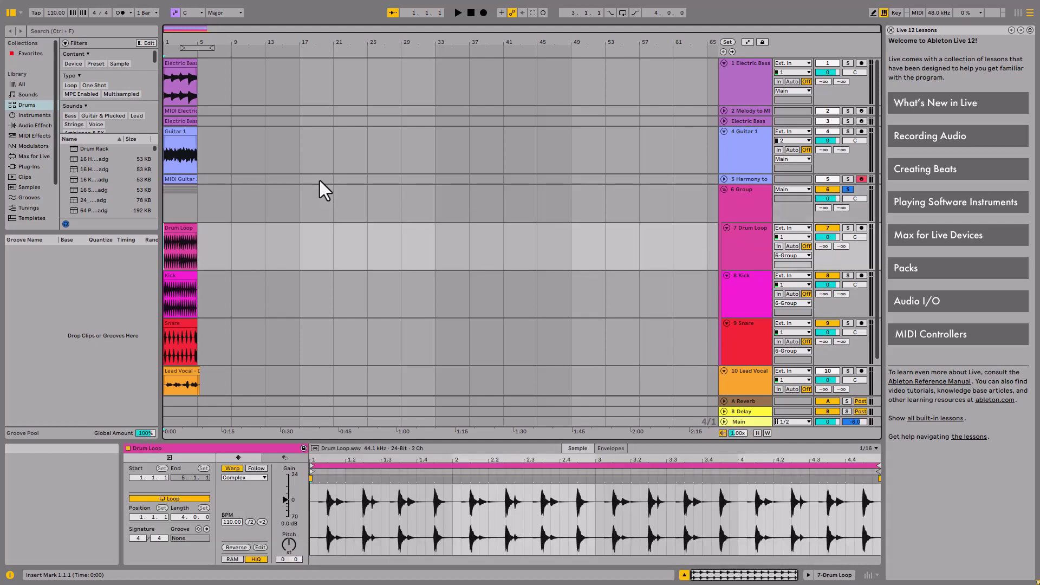
key(shift+Right)
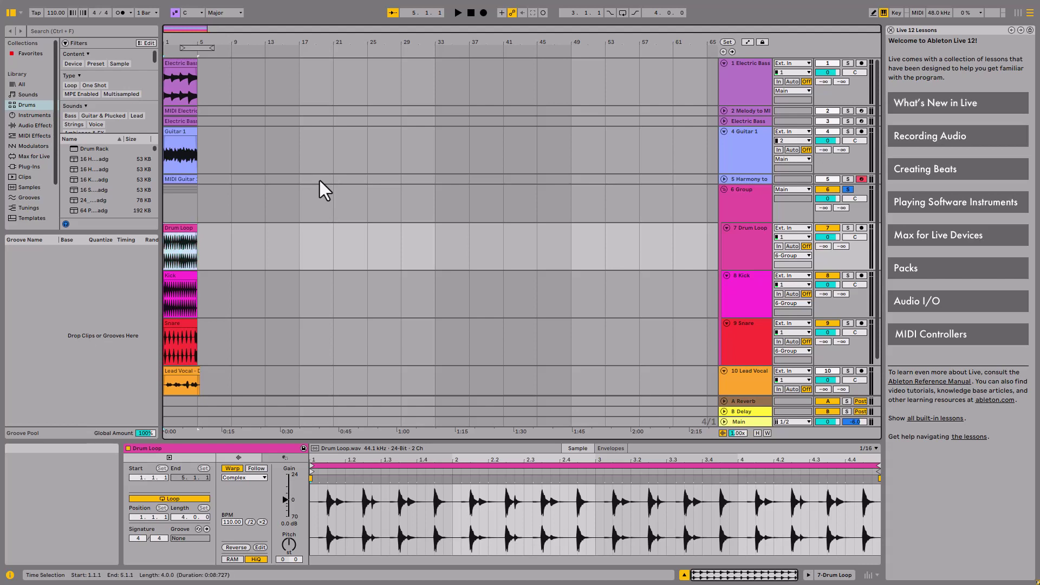
Step: Convert the Drum Loop clip's drums to a new MIDI track
key(shift+F10)
key(Down)
key(Down)
key(Down)
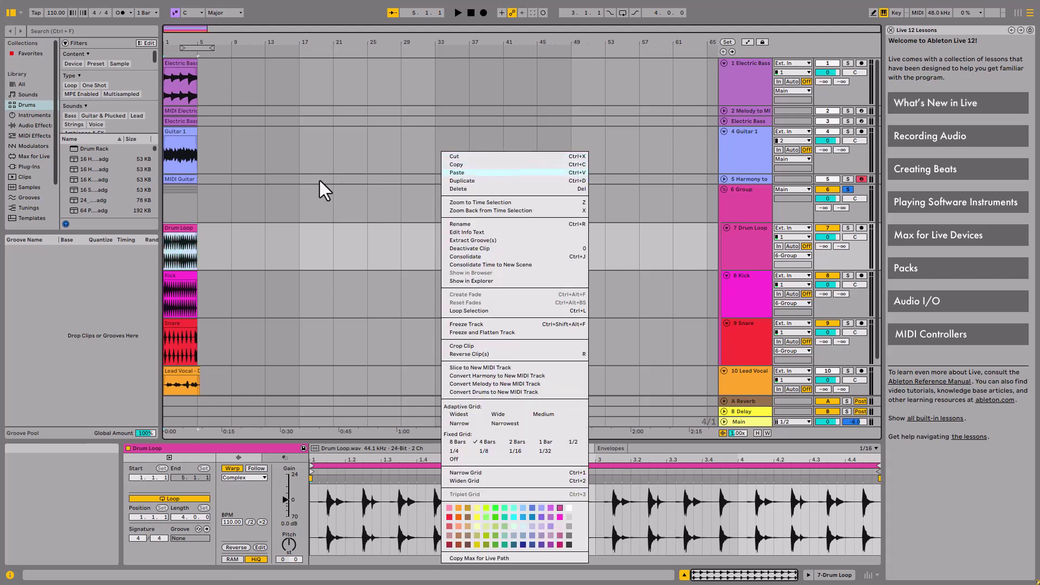
key(Down)
key(Down)
key(Down)
key(Down)
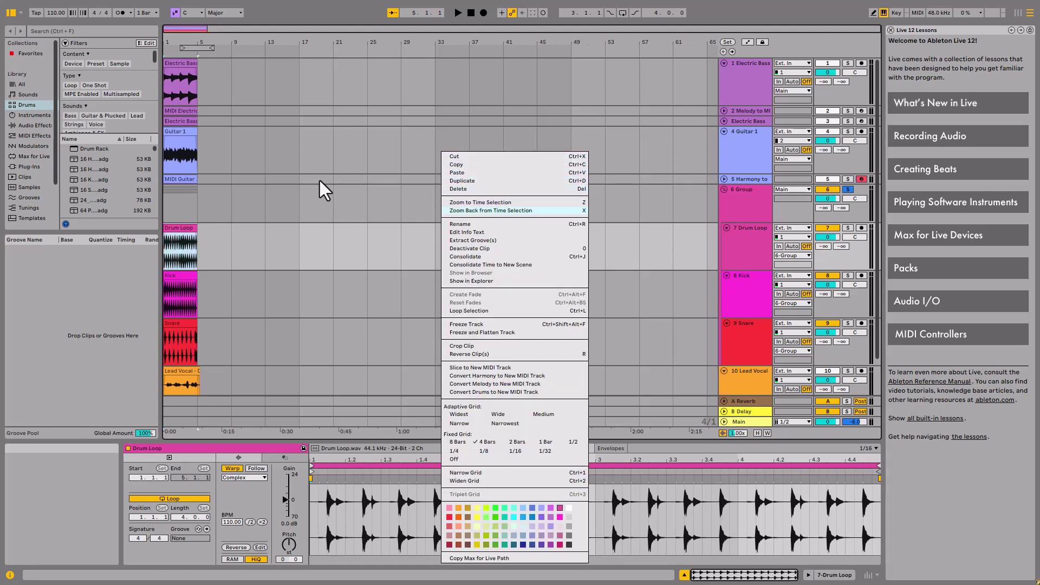
key(Down)
key(Down)
key(Down)
key(Down)
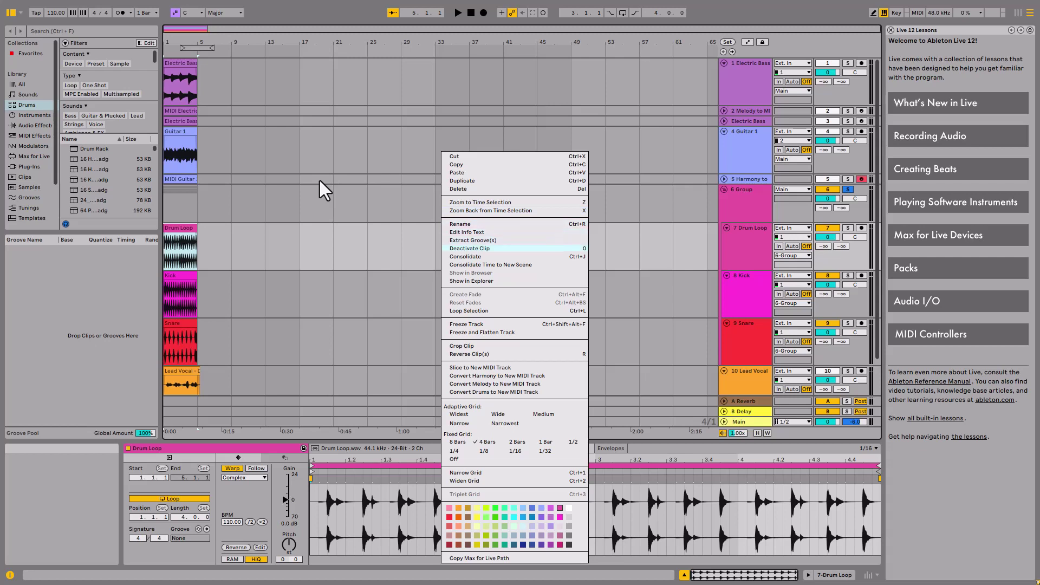
key(Down)
key(Down)
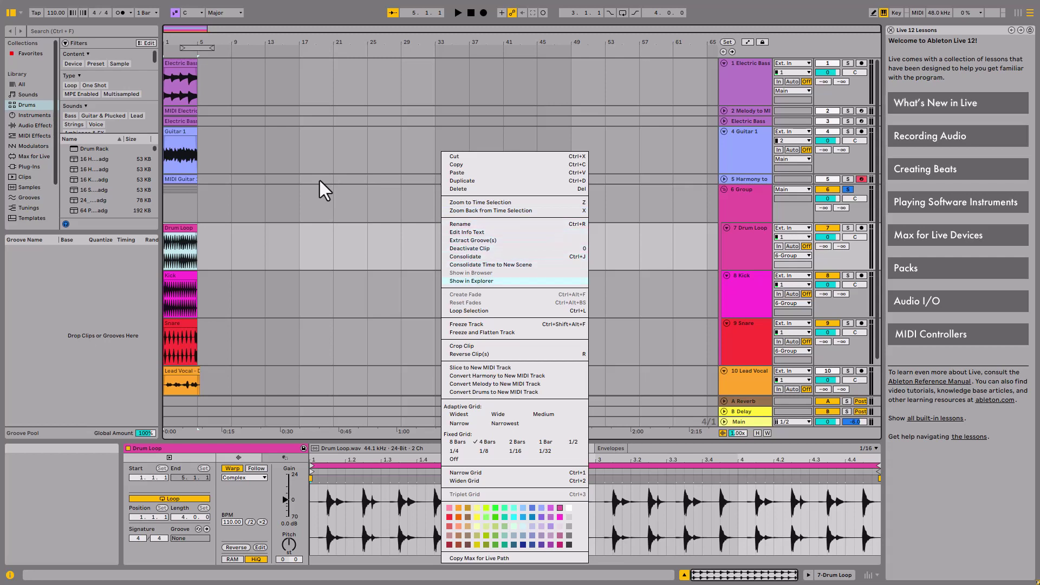
key(Down)
key(Down)
key(Down)
key(Down)
key(Down)
key(Down)
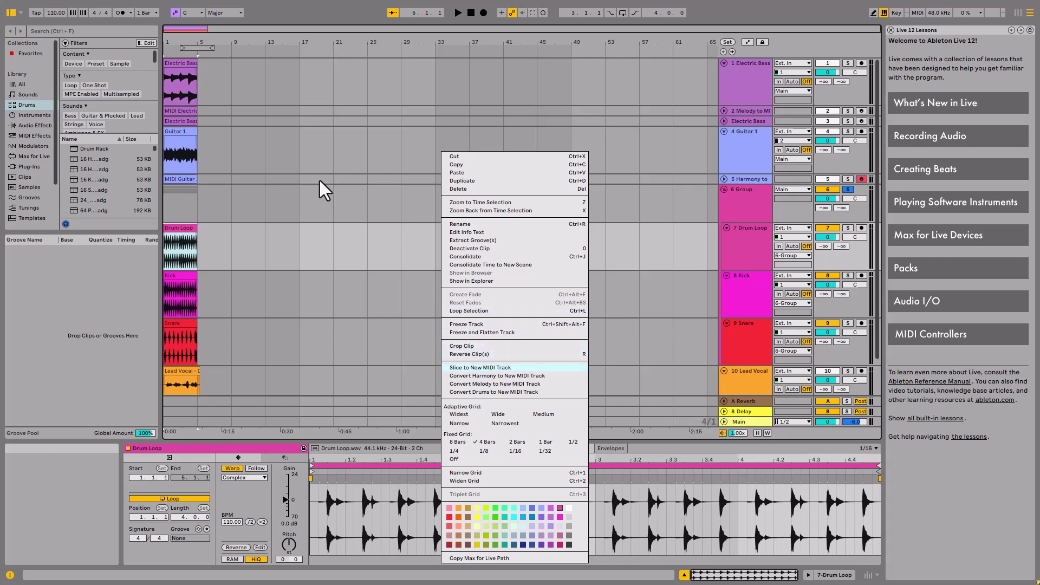
key(Down)
key(Down)
key(Down)
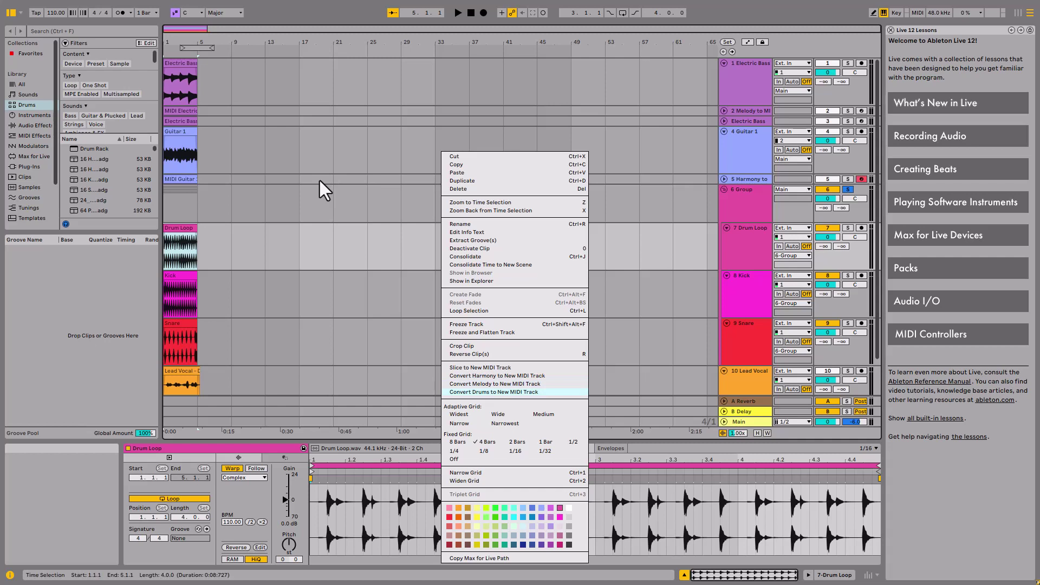
key(Return)
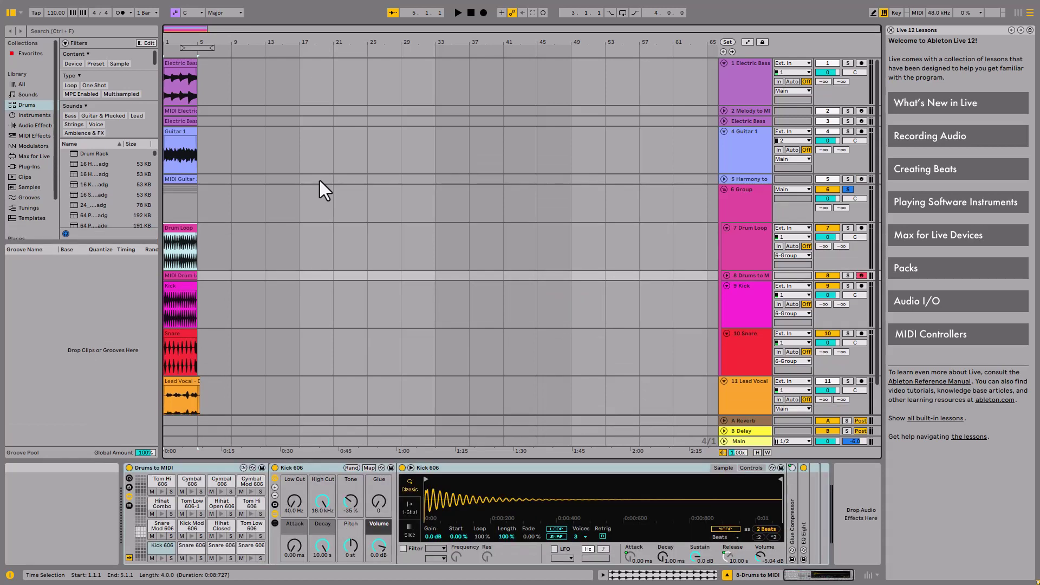
Step: Turn off solo on the drum group track and select the new drum MIDI track
click(324, 190)
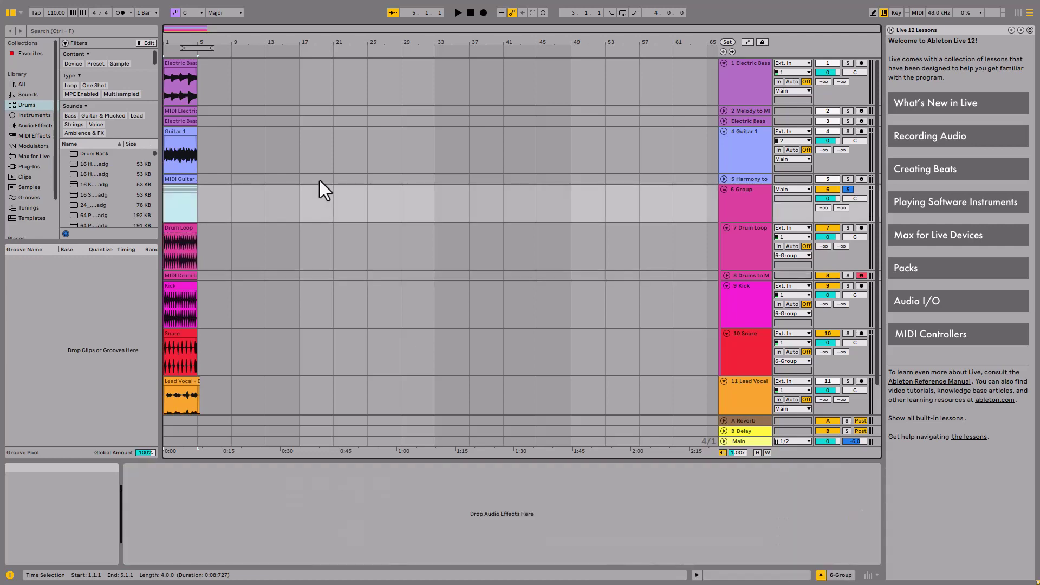
key(ctrl+a)
key(Down)
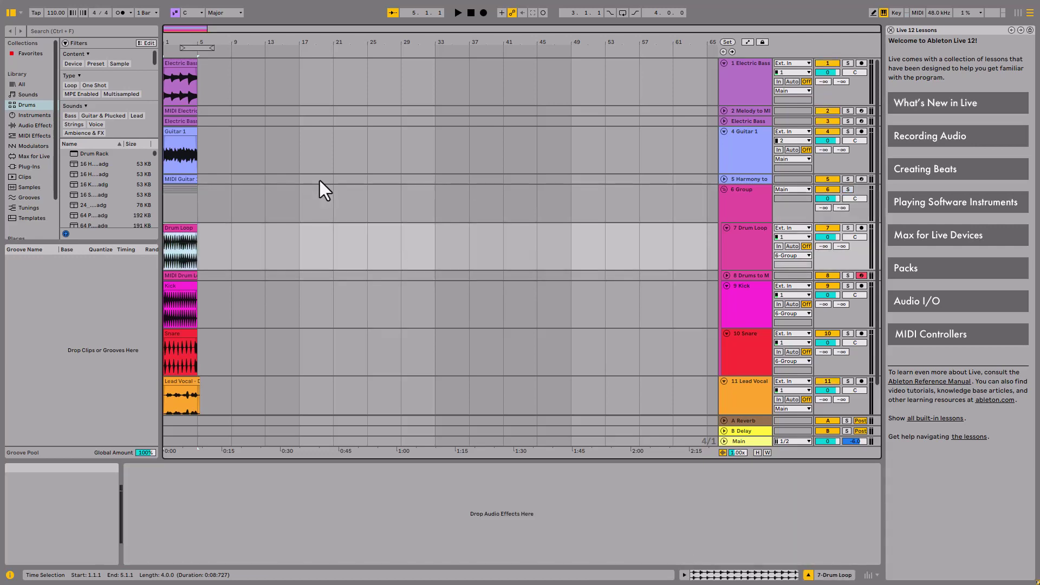
key(Down)
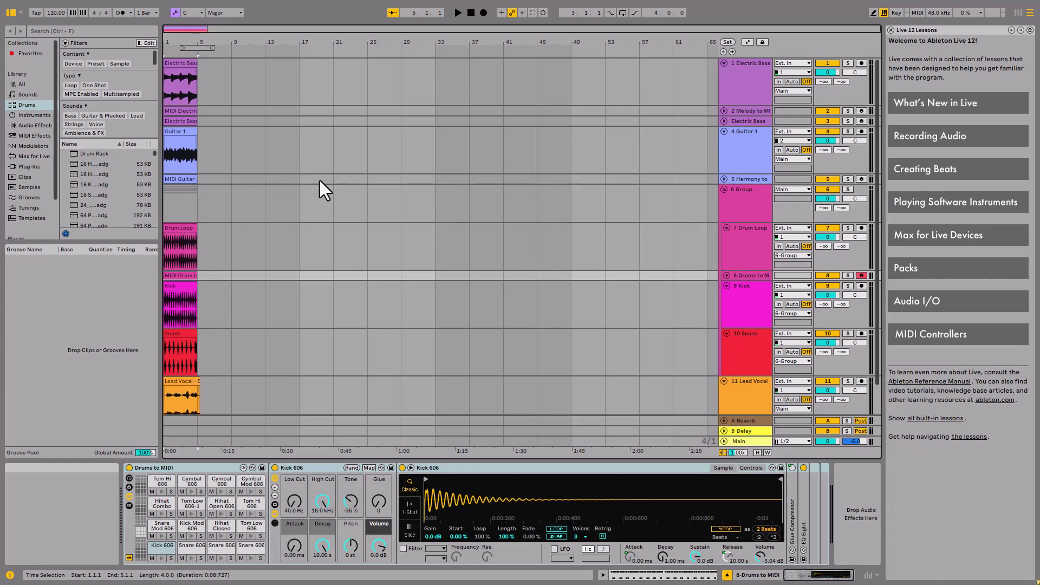
Step: Solo the new drum MIDI track and play it from 1.1.1 into bar 4, then stop playback
key(Left)
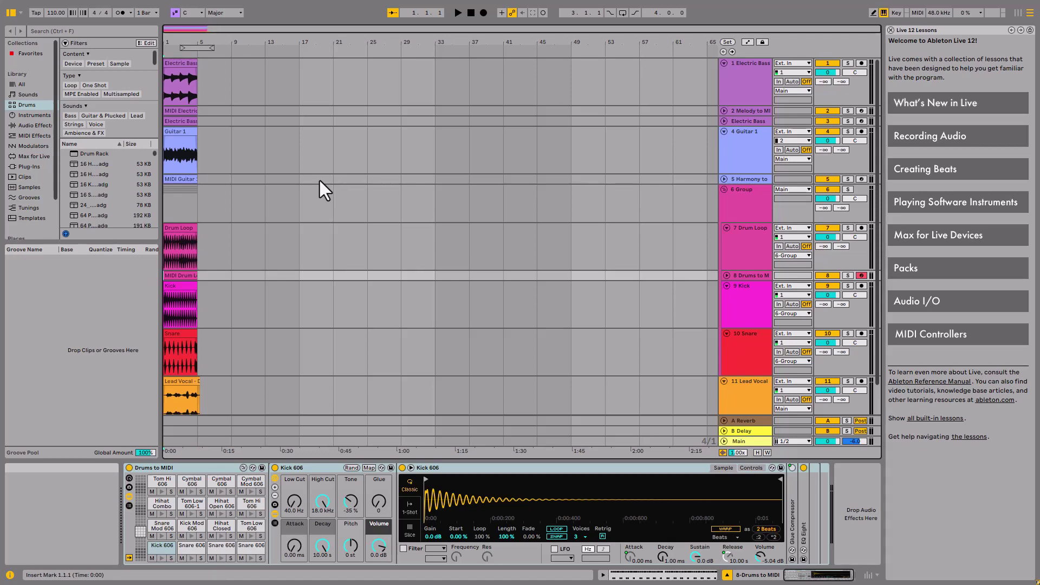
key(s)
key(space)
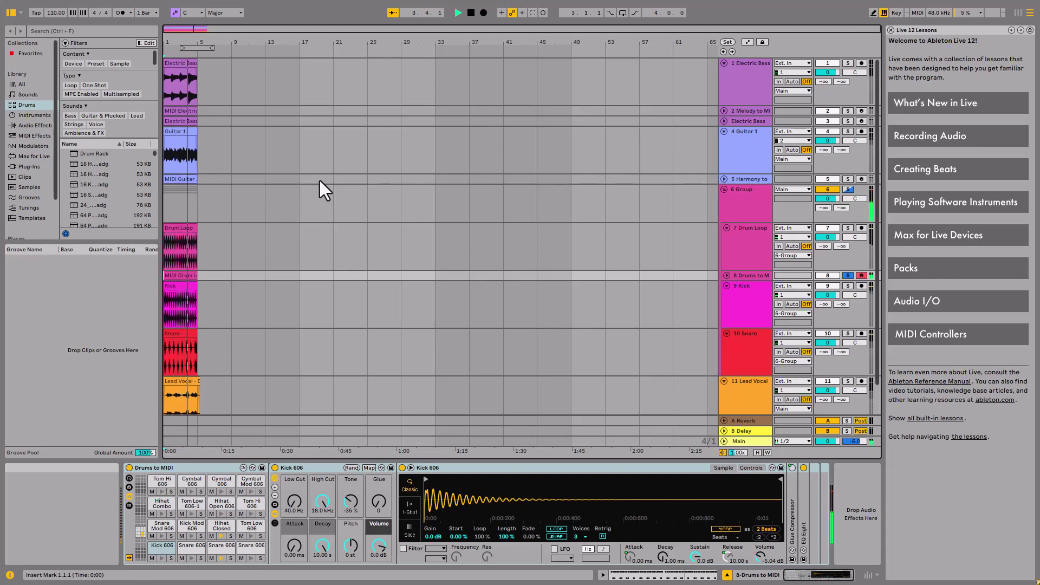
key(space)
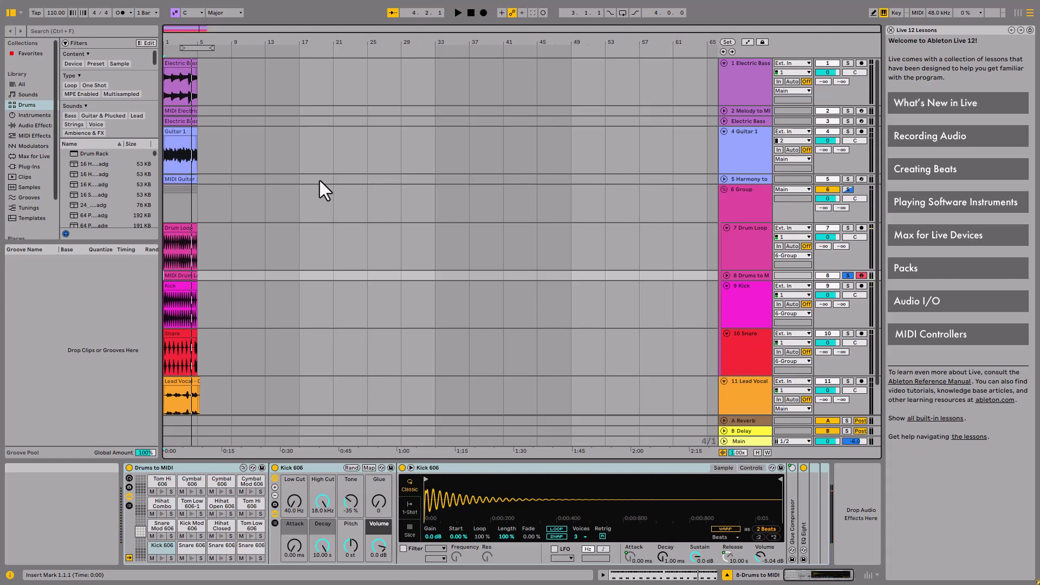
Step: Move solo from the new drum MIDI track to the Drum Loop track, play the loop into bar 3, and stop playback
key(s)
key(Up)
key(s)
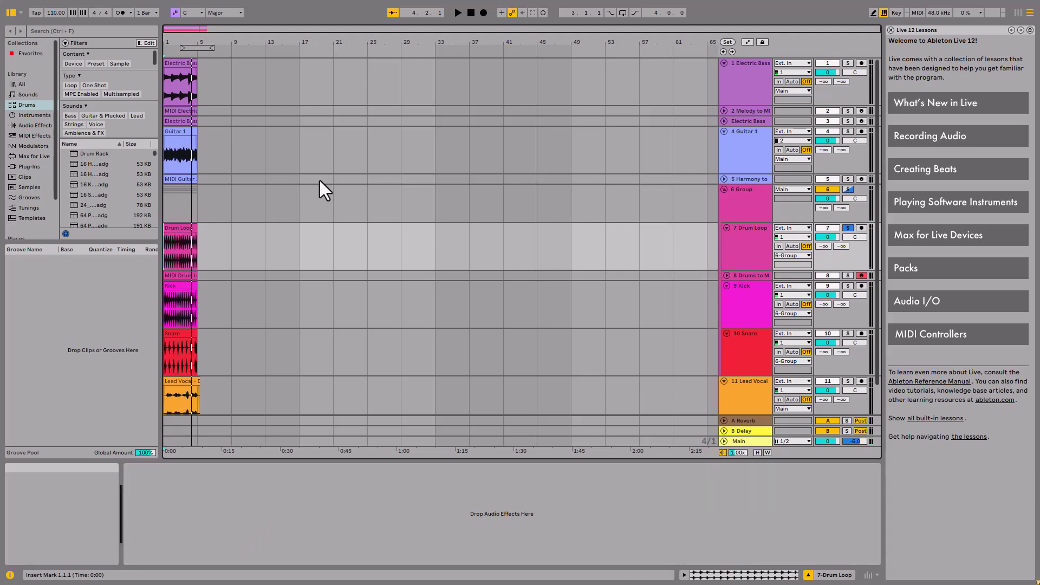
key(space)
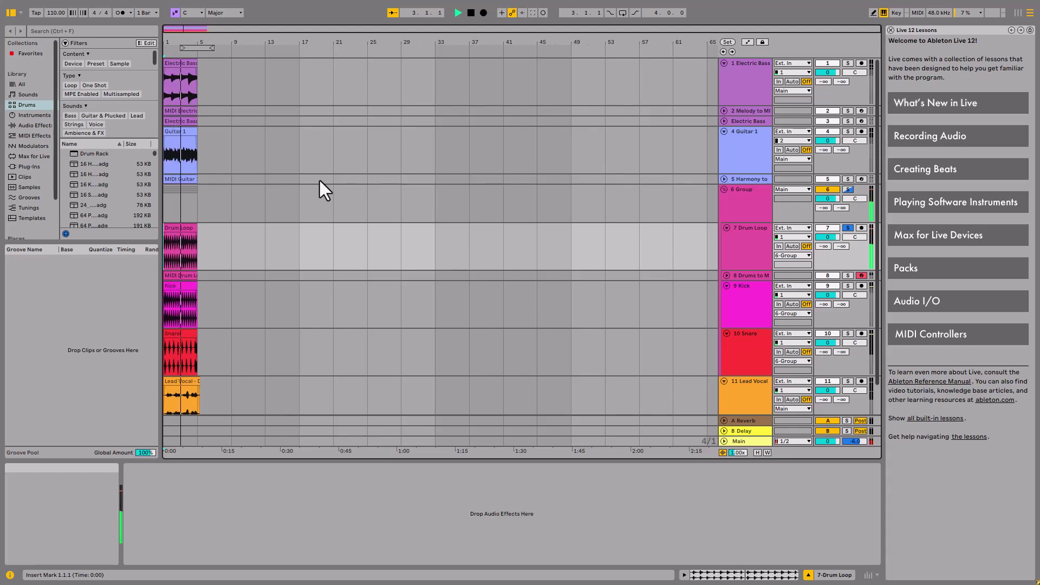
key(space)
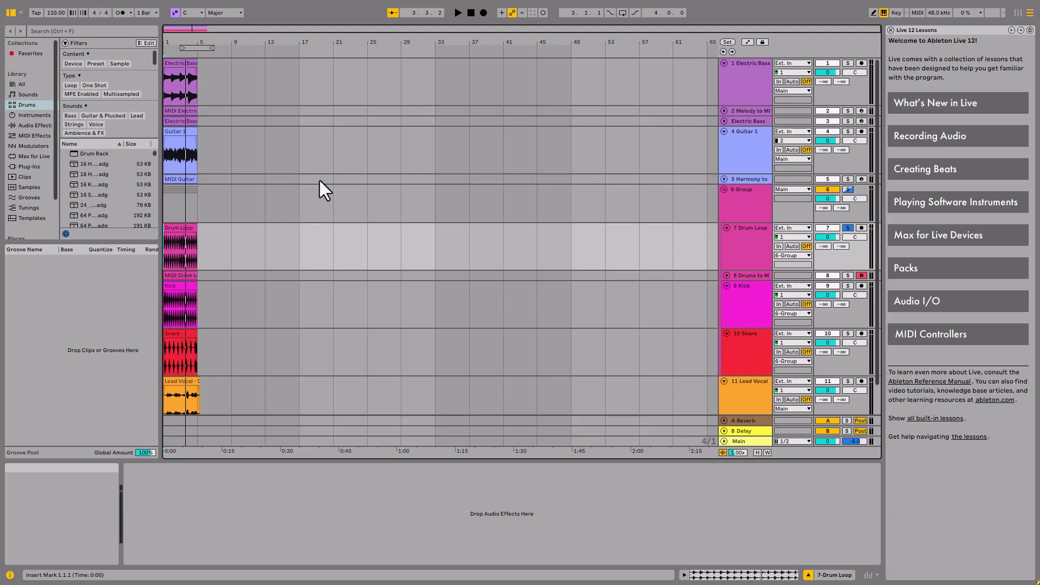
Step: Select only the Kick clip, from bar 1 to bar 5, and convert its drums to a new MIDI track
key(Down)
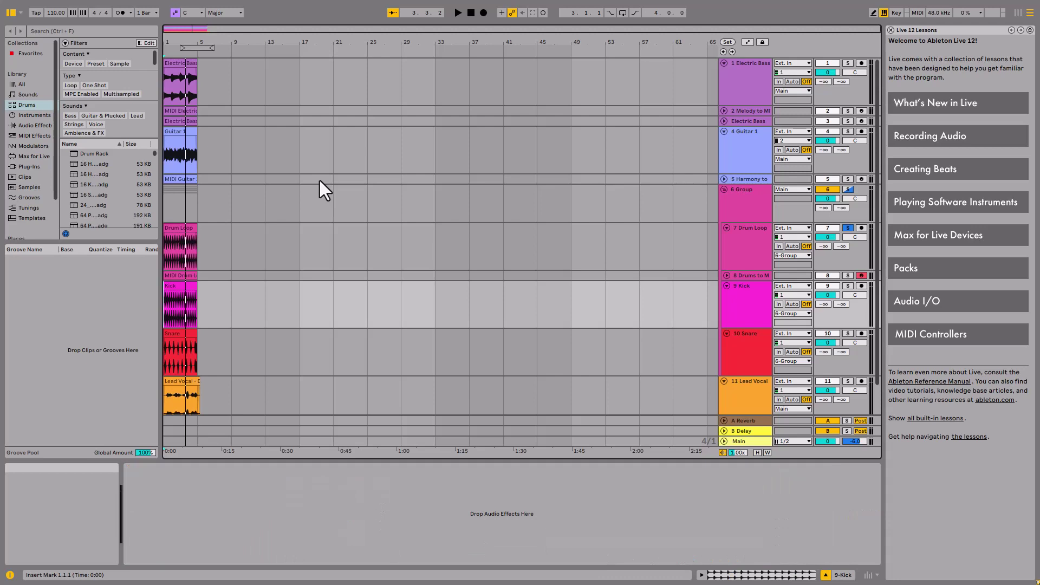
key(space)
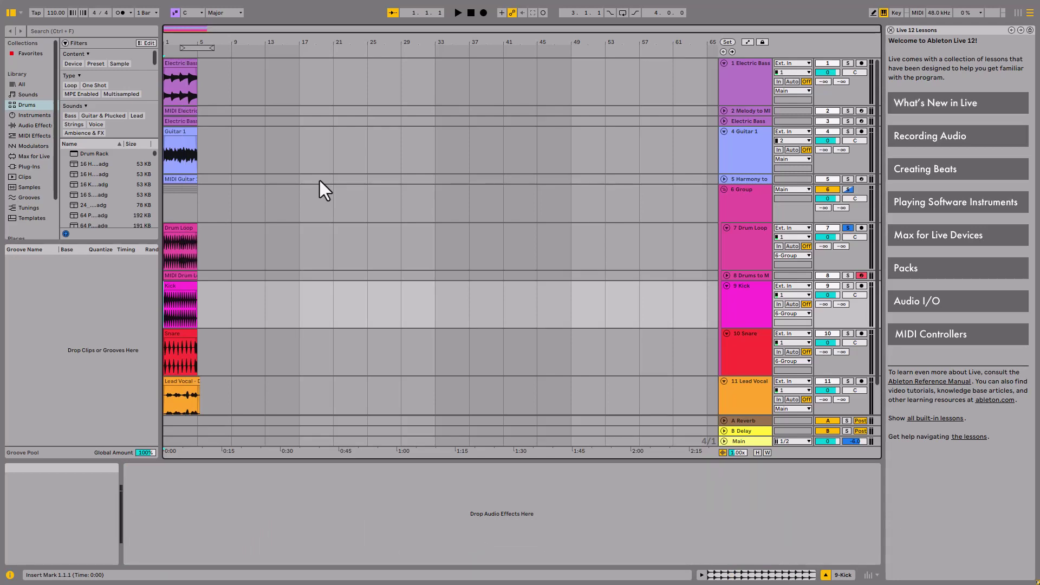
key(shift+Right)
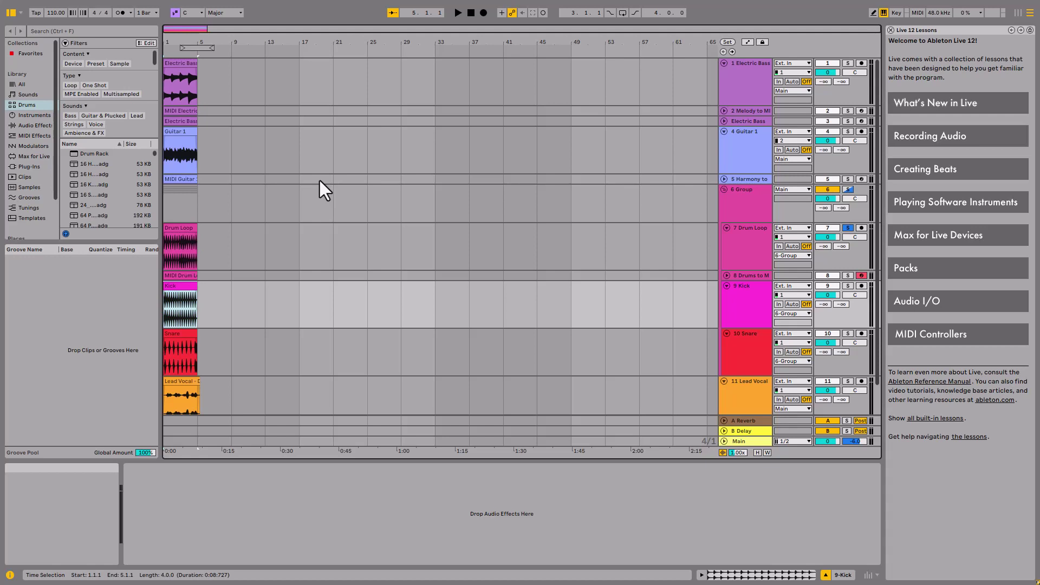
key(shift+F10)
key(Down)
key(Down)
key(Down)
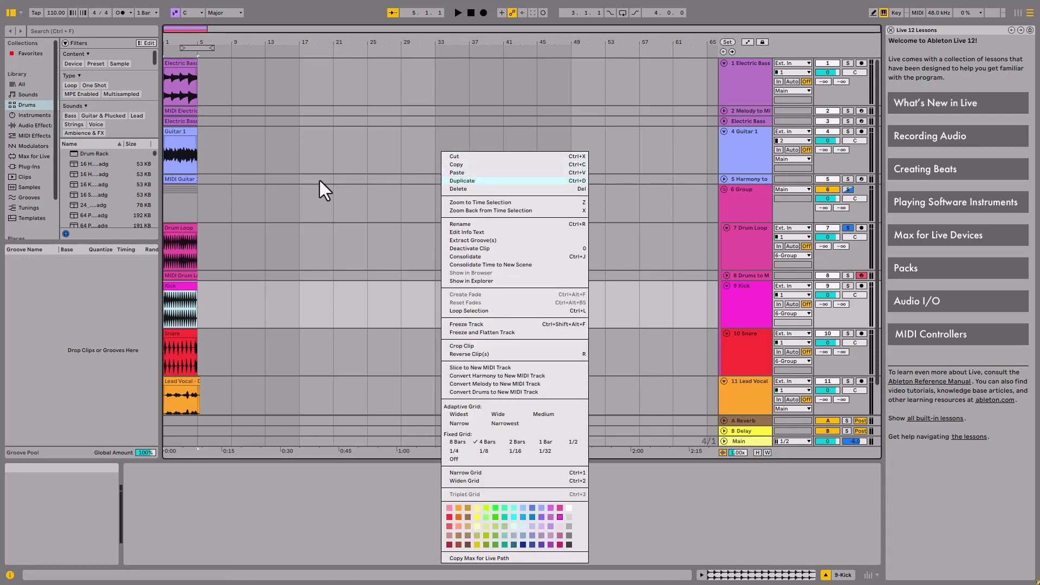
key(Down)
key(Down)
key(Down)
key(Down)
key(Down)
key(Down)
key(Down)
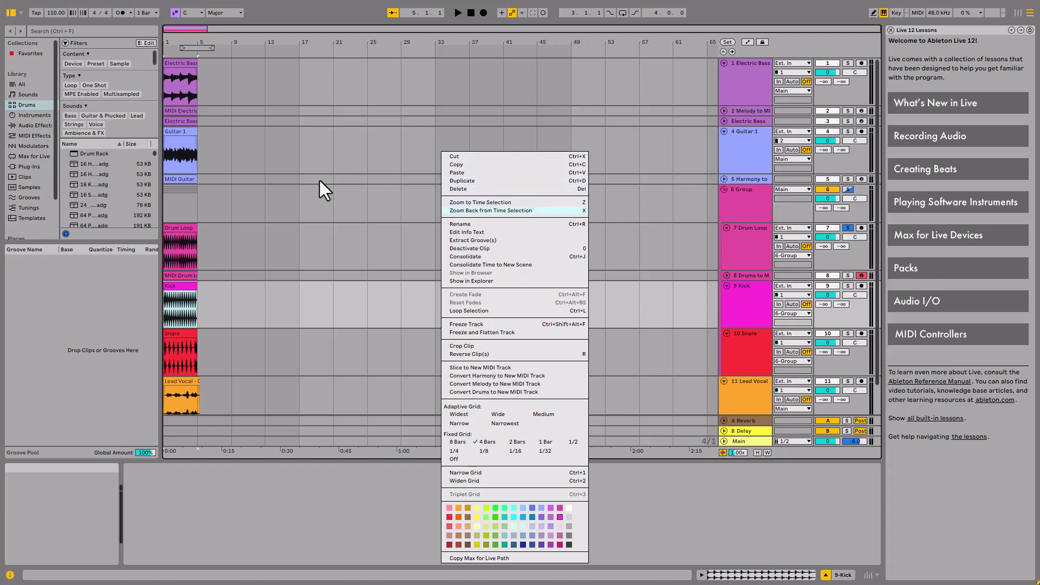
key(Down)
key(Down)
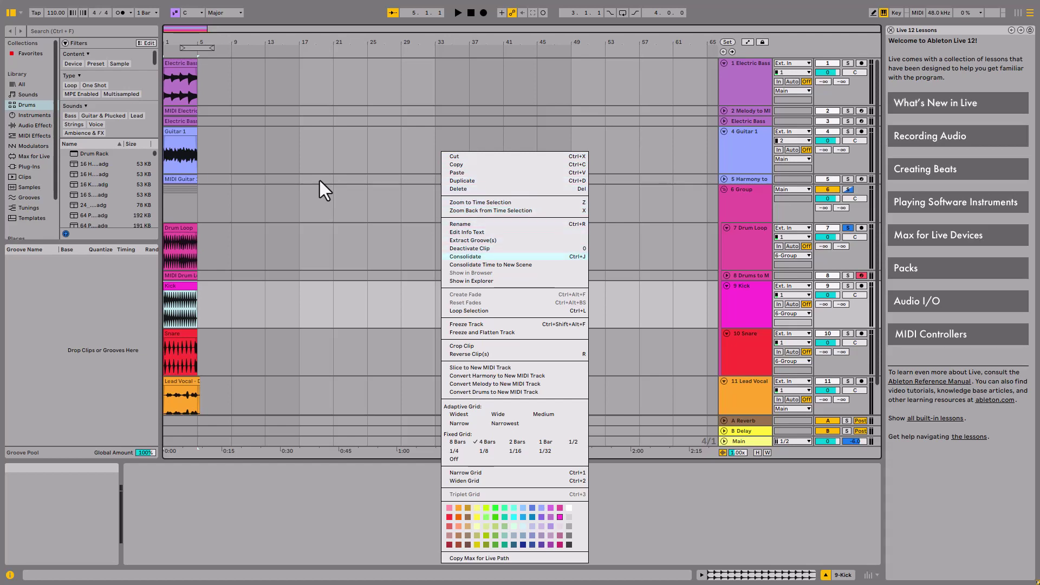
key(Down)
key(Down)
key(Down)
key(Down)
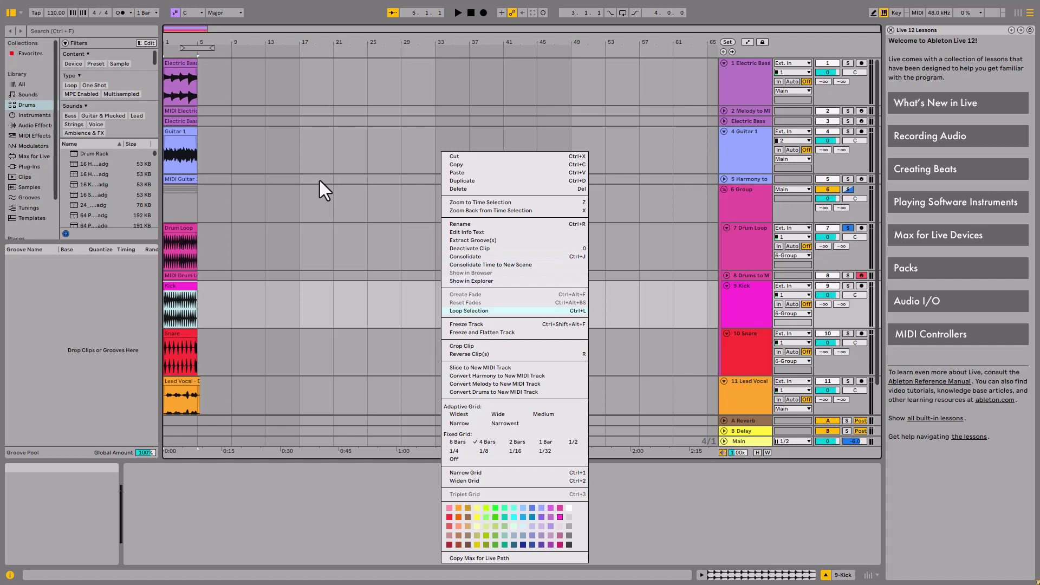
key(Down)
key(Down)
key(Down)
key(Down)
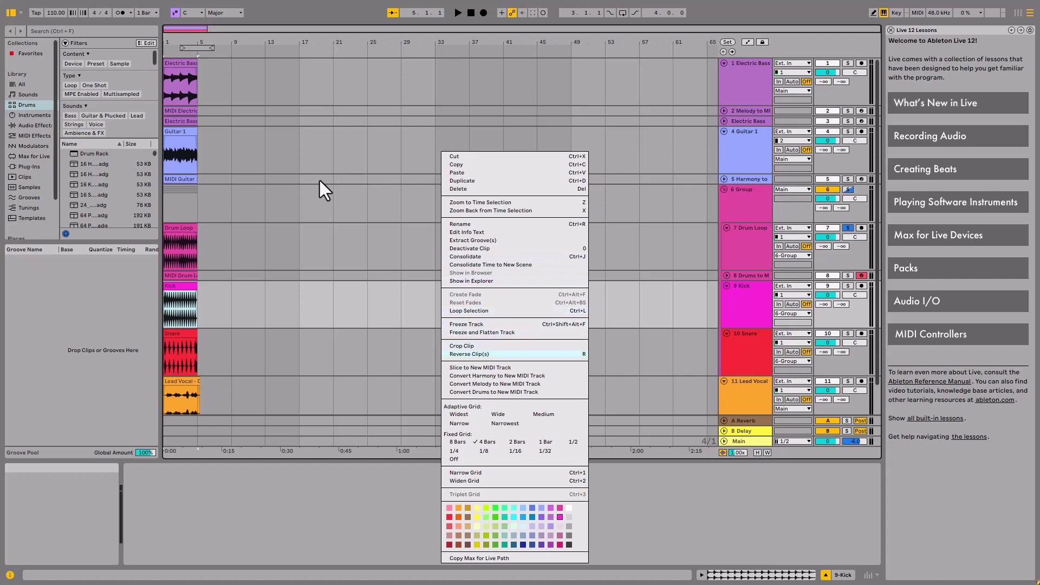
key(Down)
key(Down)
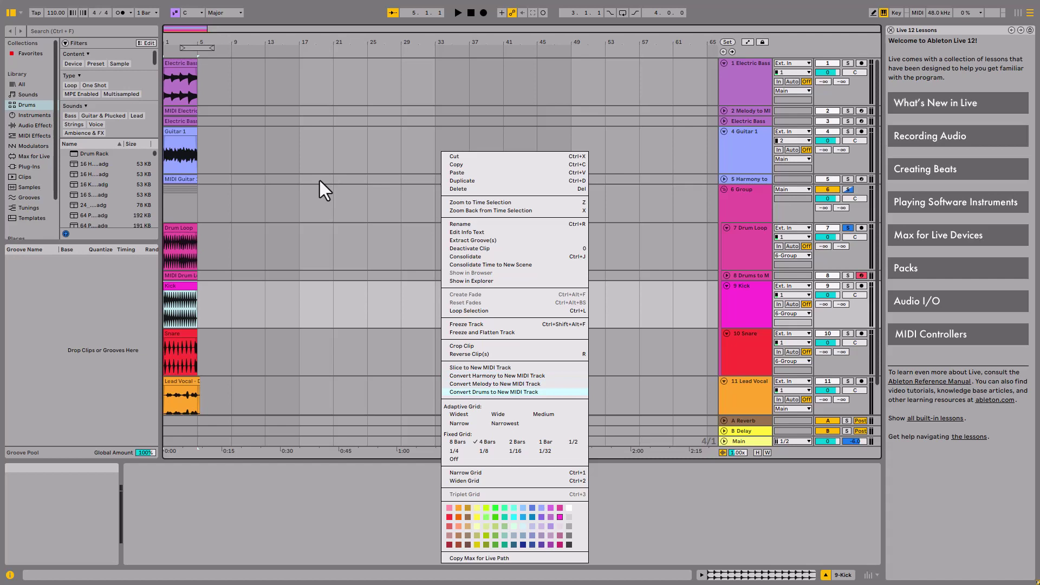
key(Return)
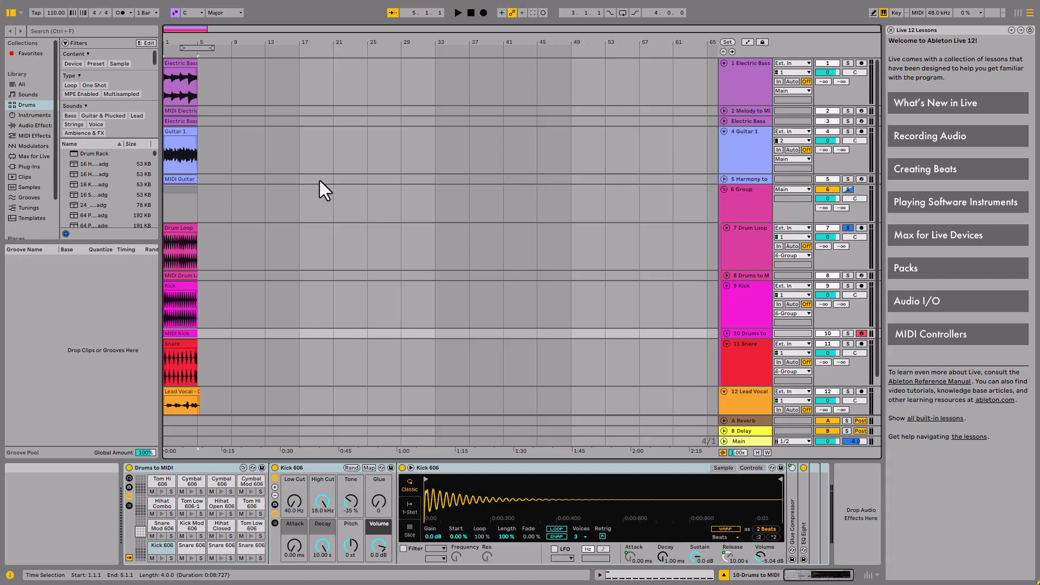
Step: Add solo to the new kick MIDI track, play briefly, and turn off solo on the Drum Loop track
key(shift+s)
key(space)
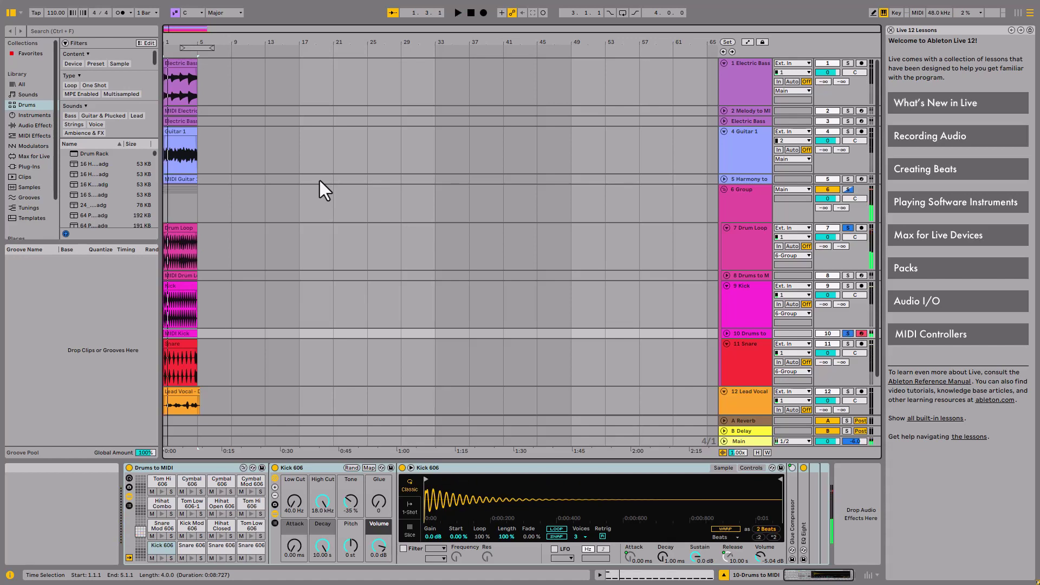
key(Up)
key(Up)
key(Up)
key(Up)
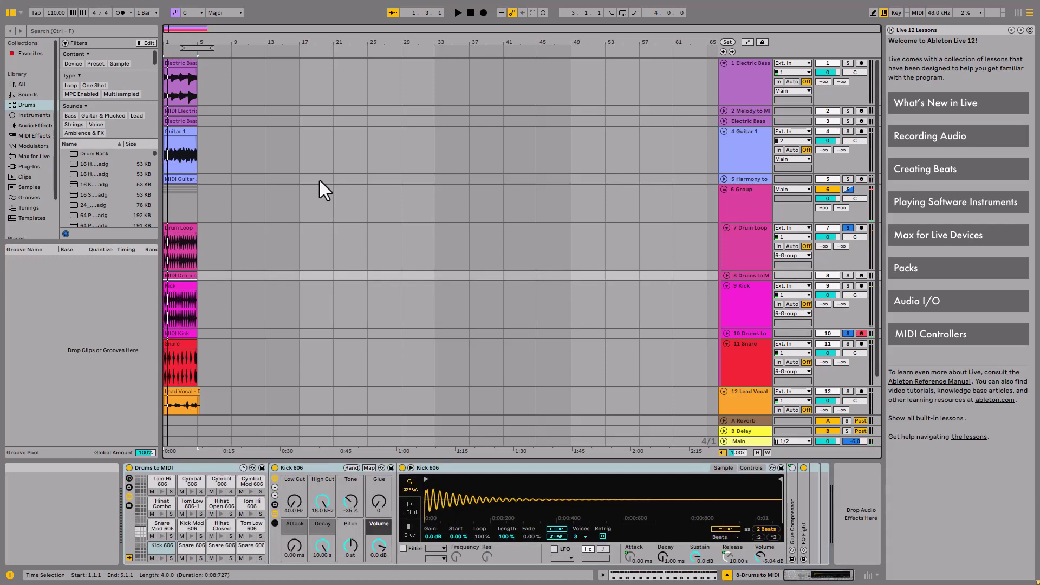
key(Down)
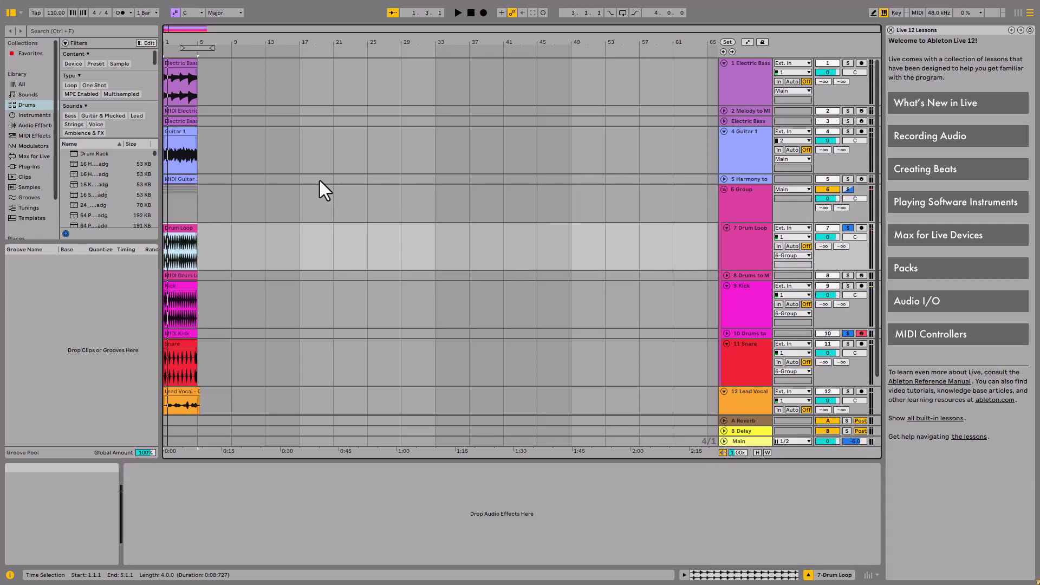
key(s)
Step: Select the soloed kick MIDI track and play it alone into bar 2, then stop playback
key(Down)
key(Down)
key(Down)
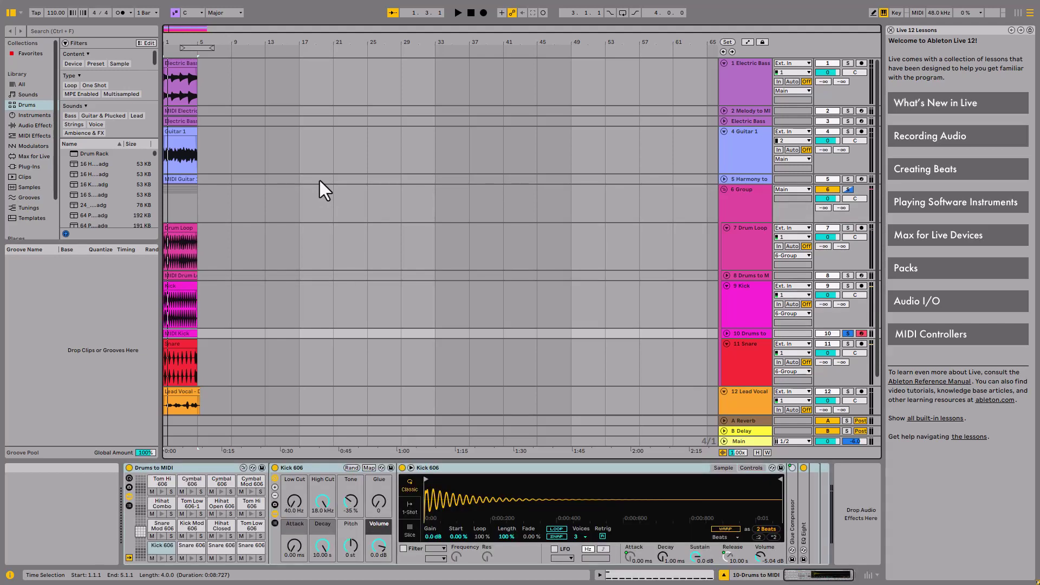
key(space)
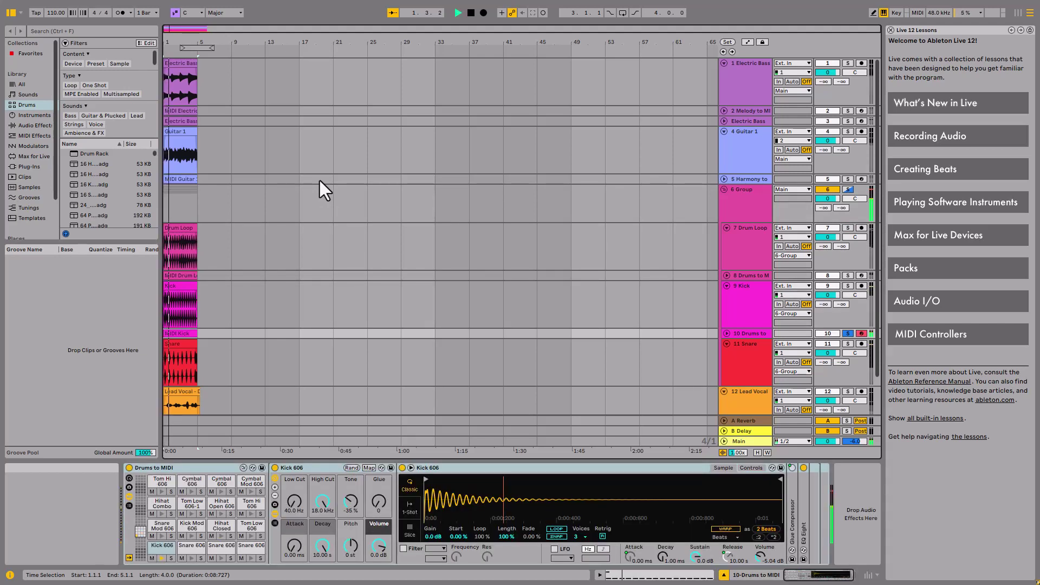
key(space)
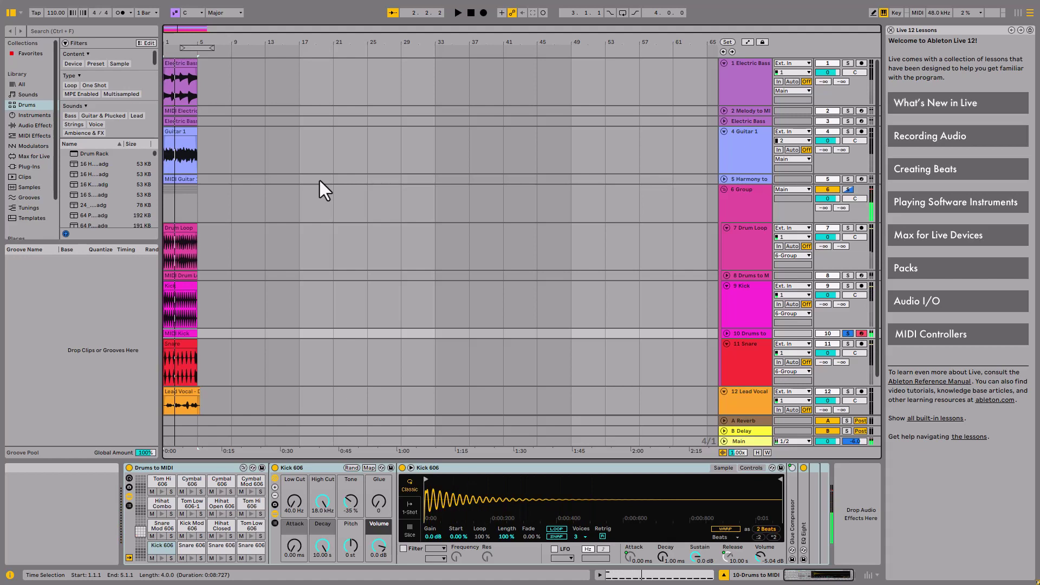
Step: Move solo from the kick MIDI track to the original Kick audio track, play it into bar 2, and stop playback
key(s)
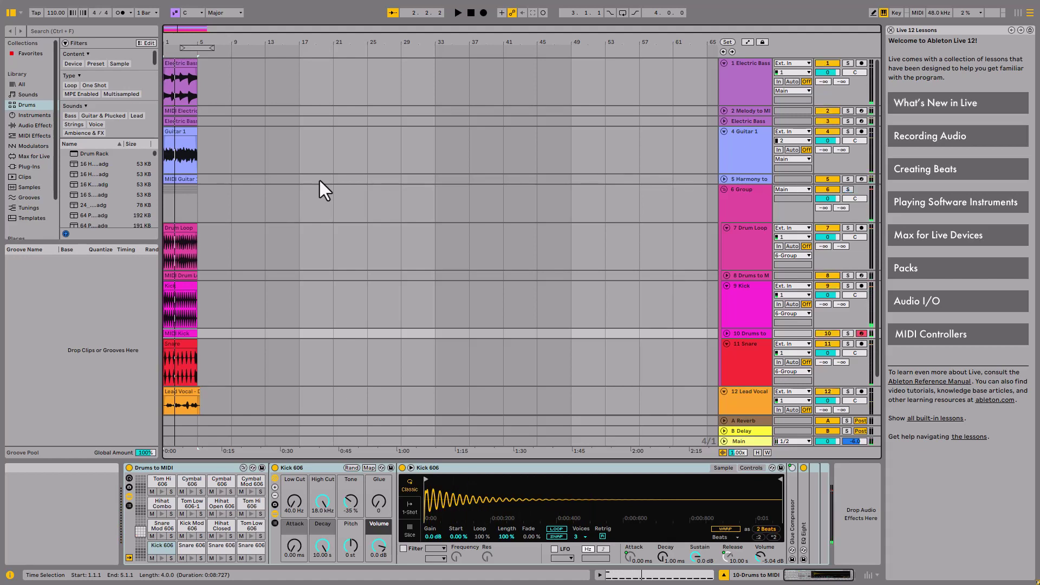
key(Up)
key(s)
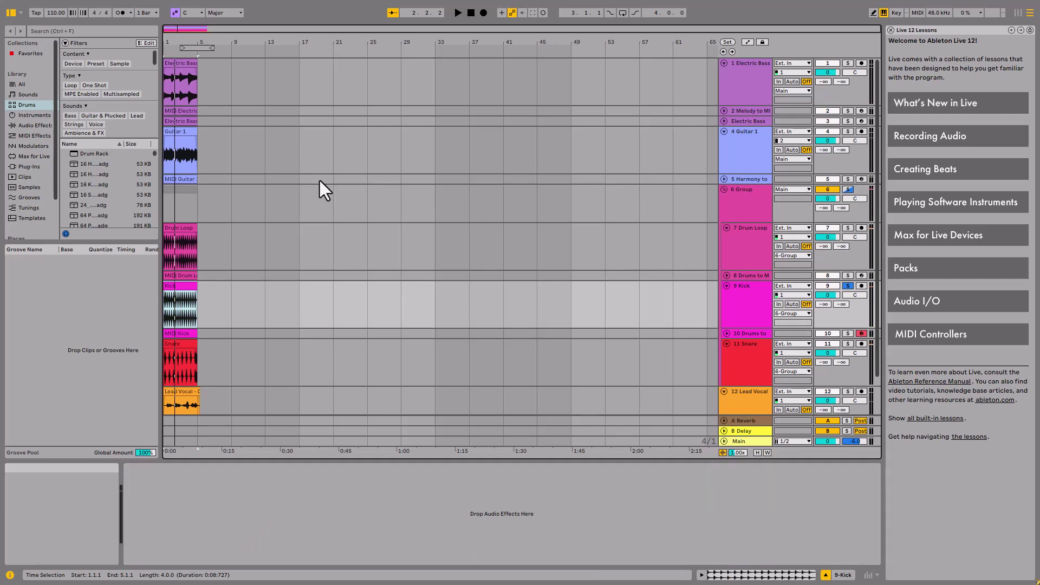
key(space)
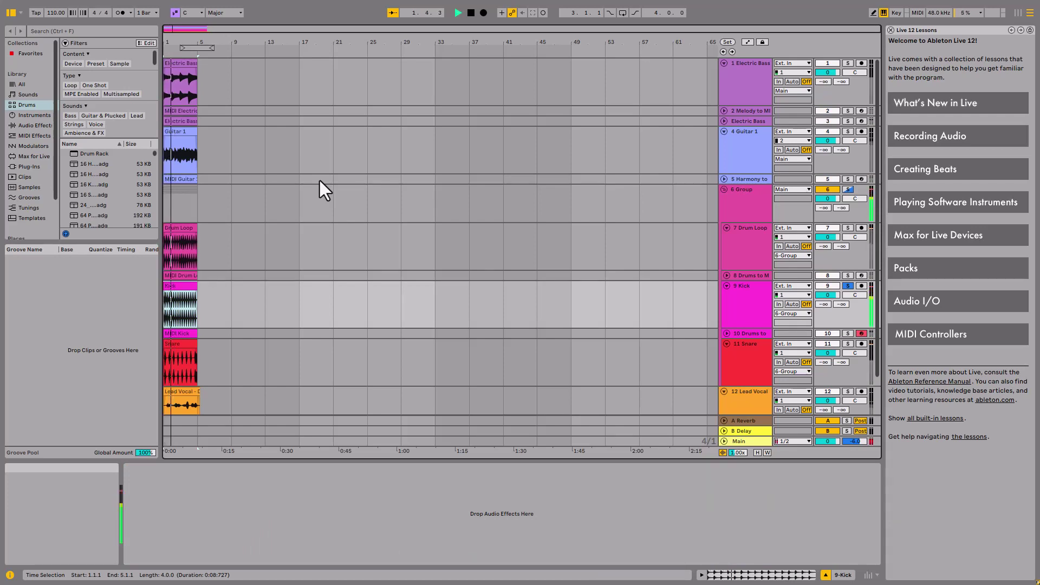
key(space)
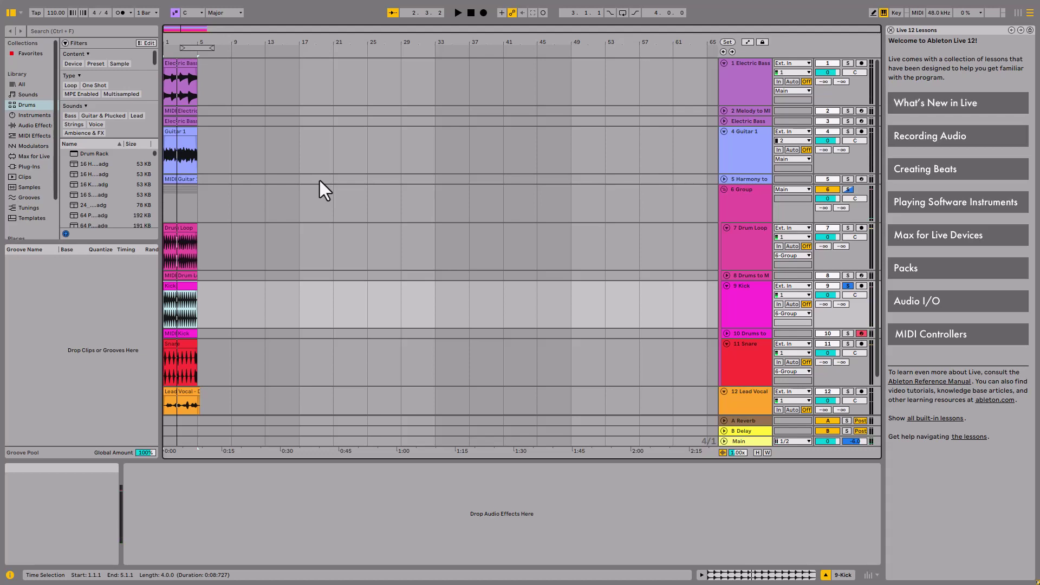
Step: Turn off solo on the Kick track, then solo the Lead Vocal track and play it from 1.1.1 into bar 5
key(shift+s)
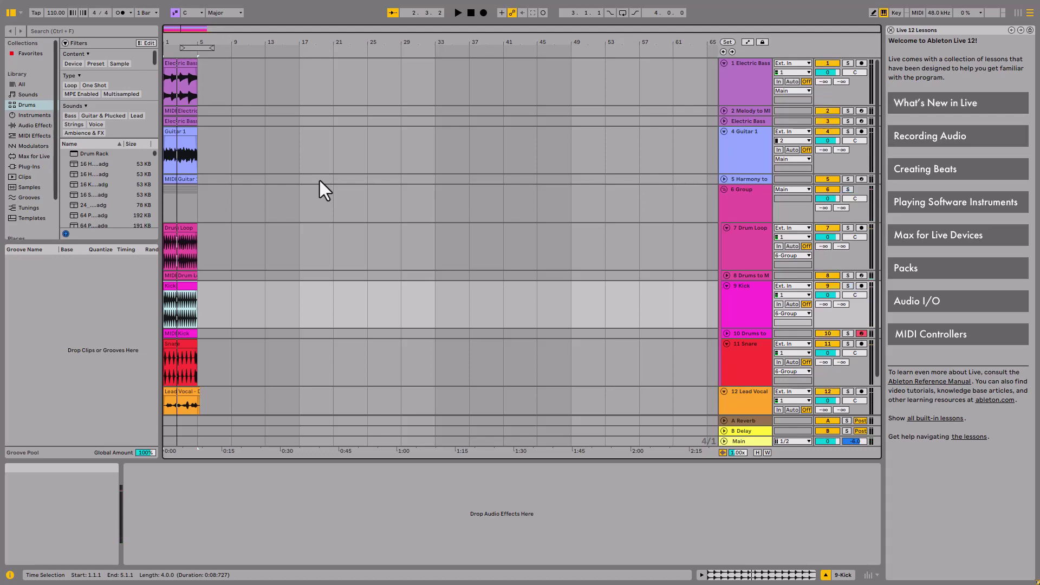
key(Down)
key(Down)
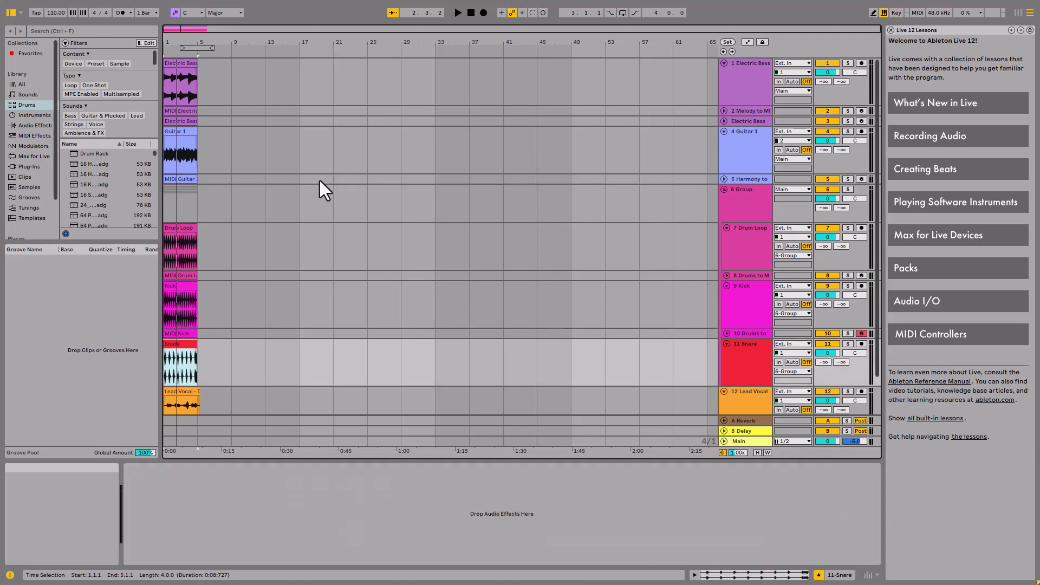
key(Down)
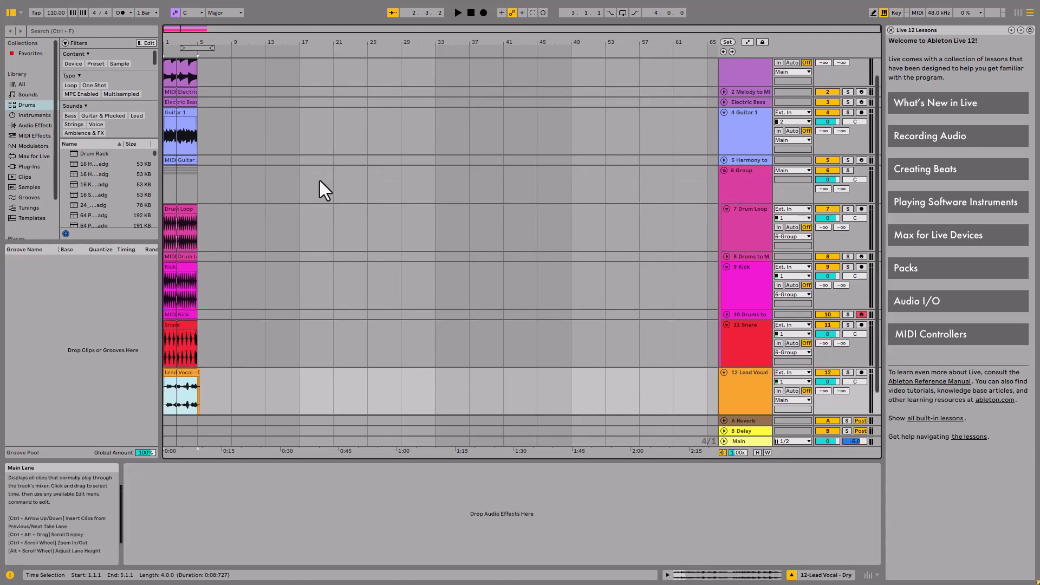
key(s)
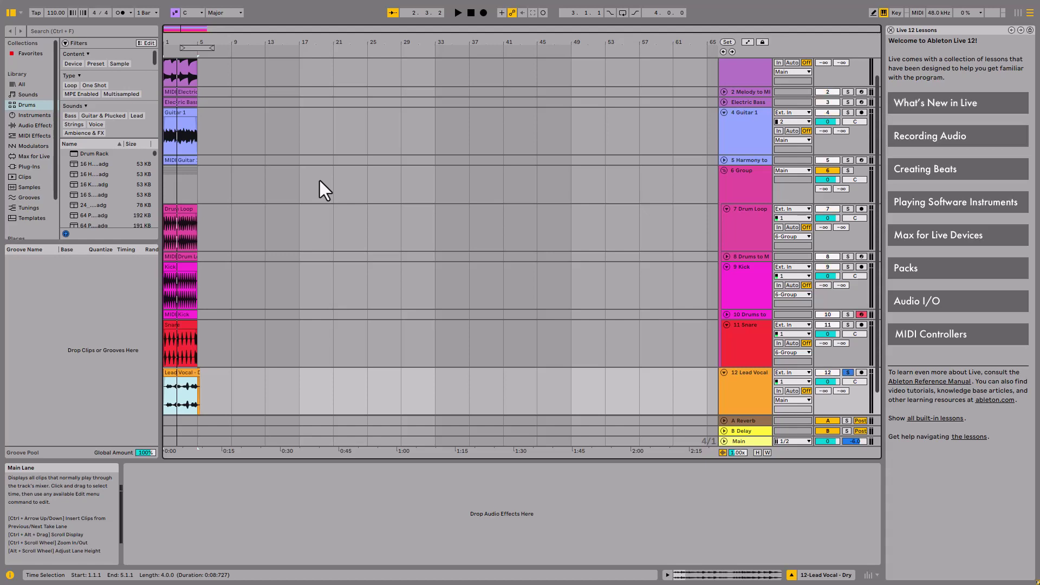
key(space)
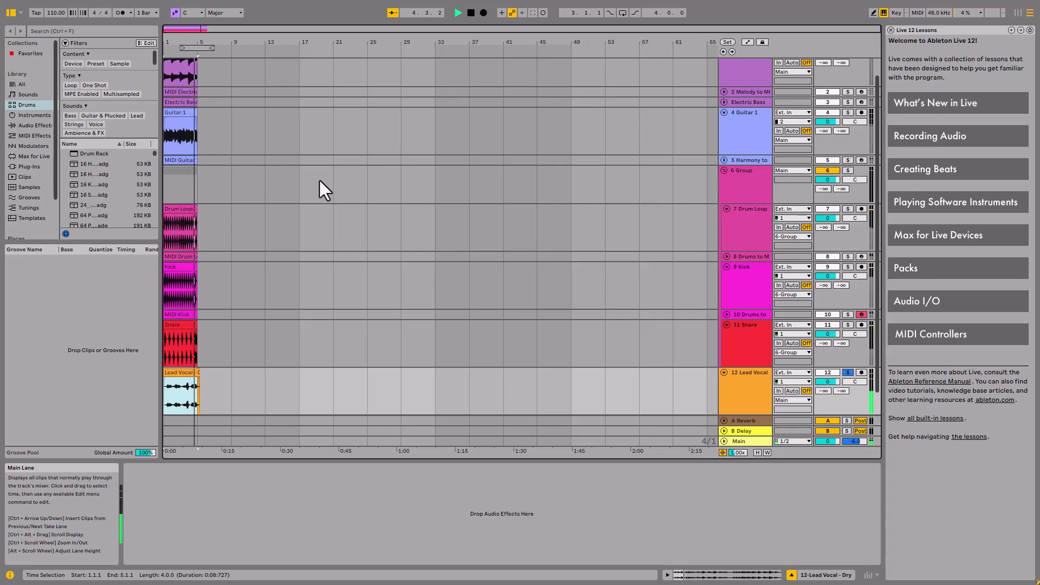
key(space)
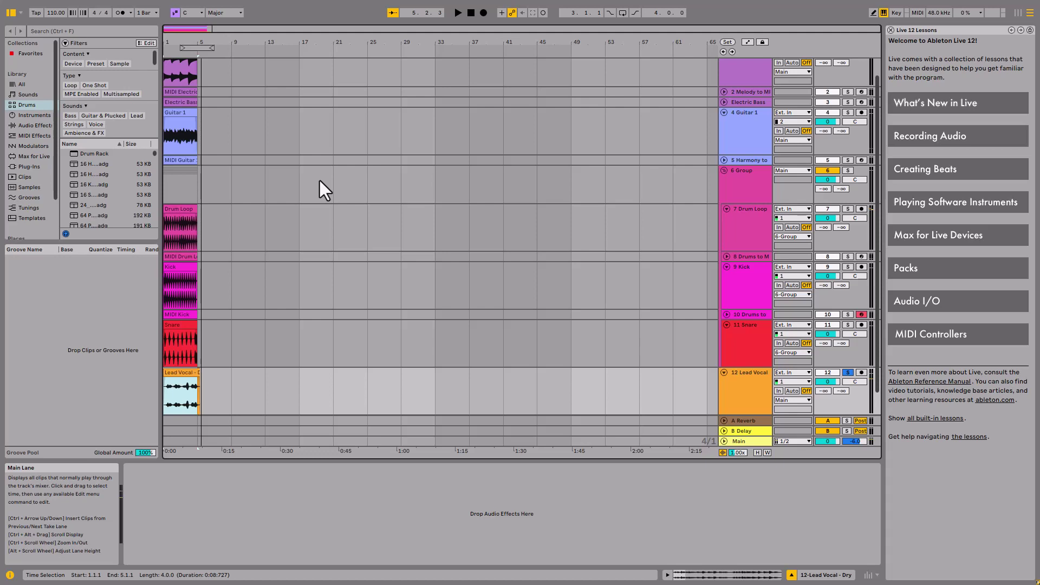
Step: Split the Lead Vocal clip at bar 5 and extend the selection past the split to the vocal's end
key(ctrl+e)
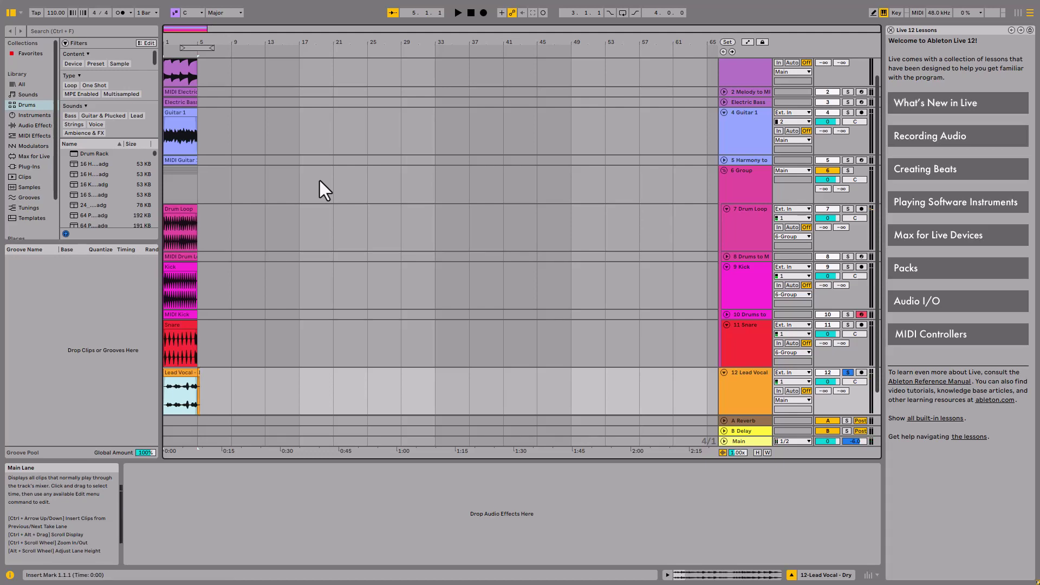
key(ctrl+shift+Right)
key(shift+F10)
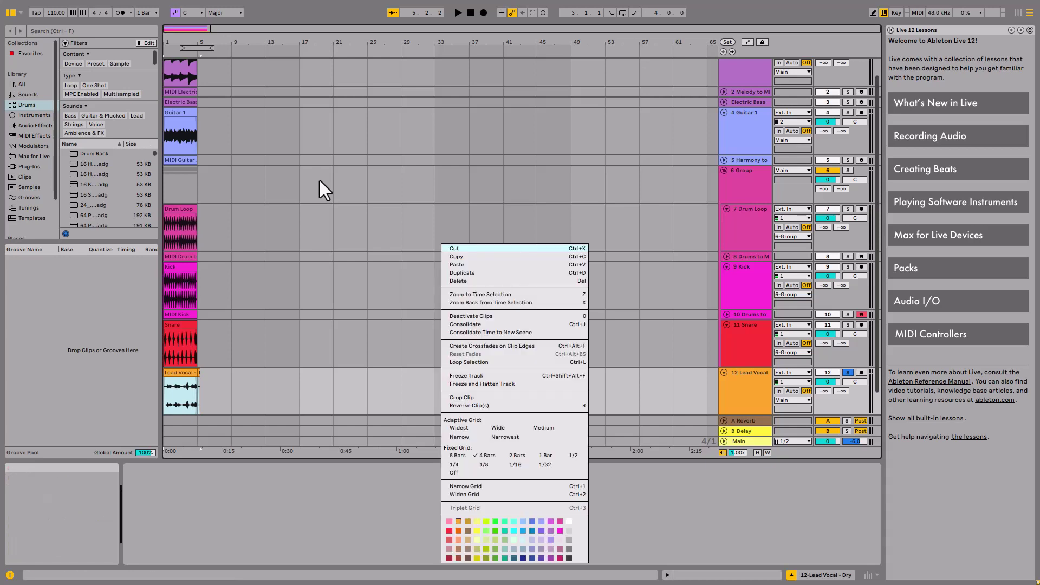
key(Down)
key(Down)
key(Down)
key(Down)
key(Down)
key(Down)
key(Down)
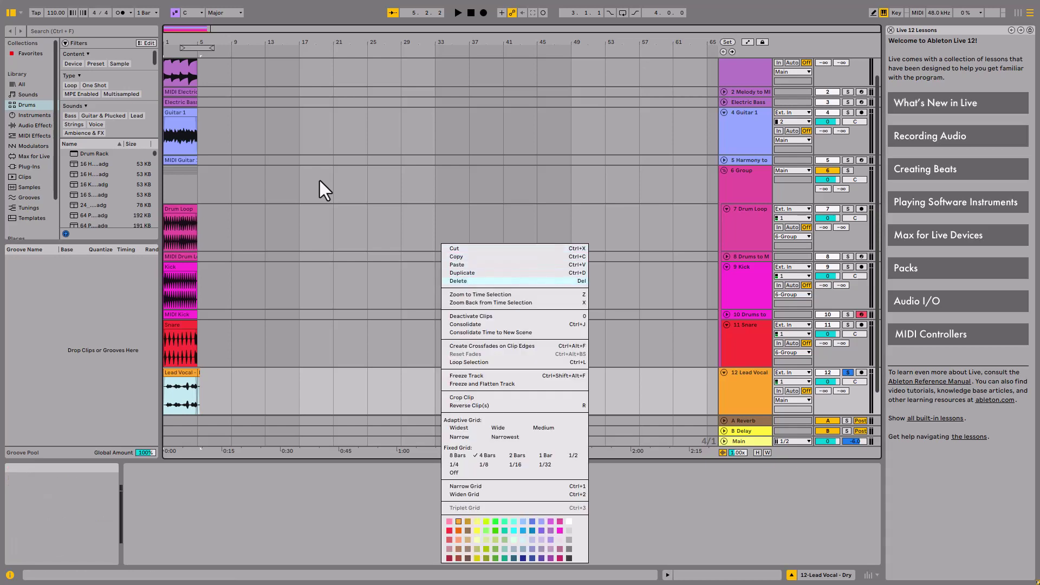
key(Down)
key(Down)
key(Down)
key(Down)
key(Down)
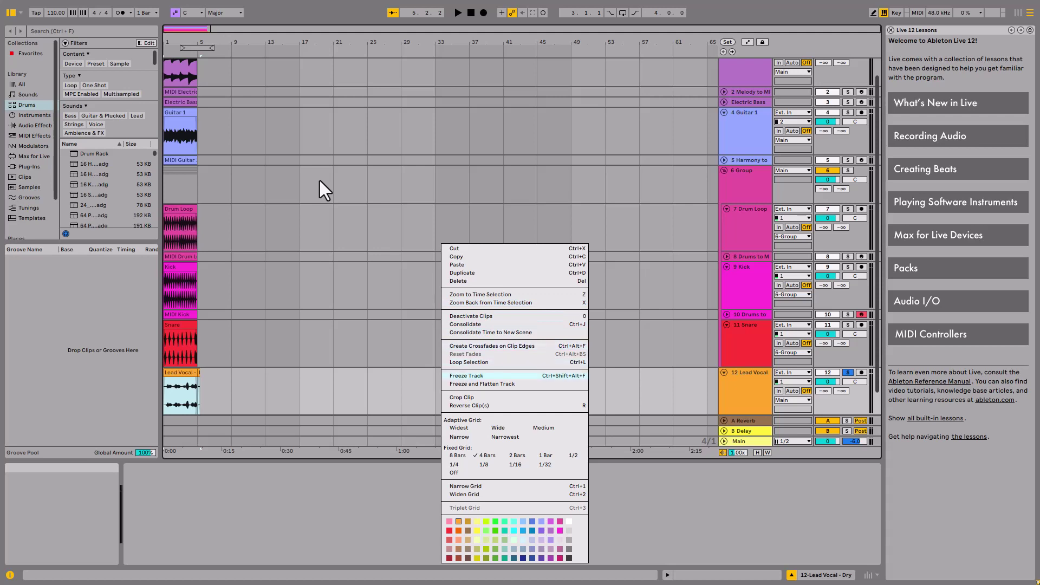
key(Down)
key(Down)
key(Down)
key(Down)
key(Down)
key(Down)
key(Down)
key(Down)
key(Down)
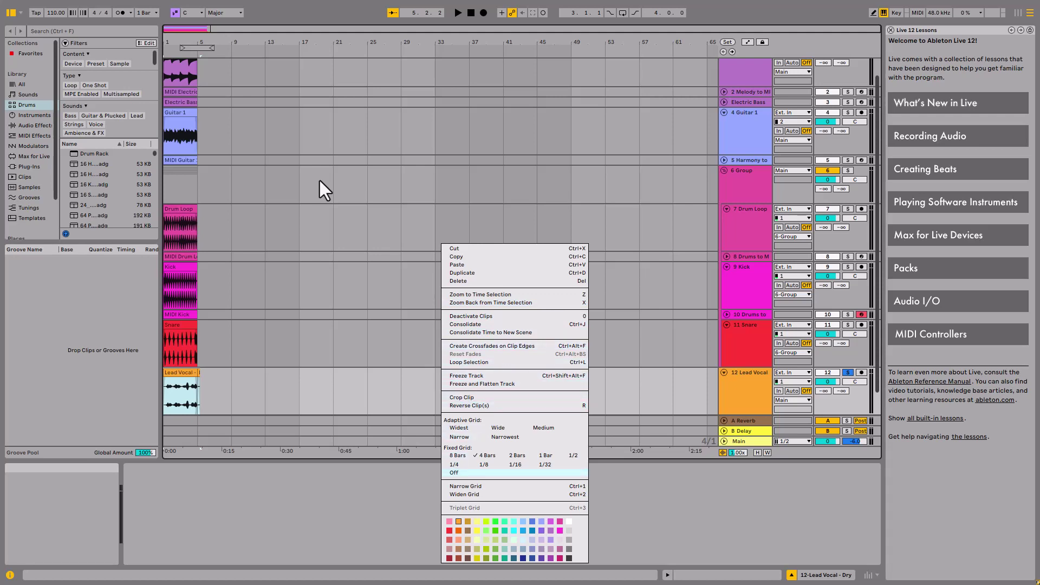
key(Down)
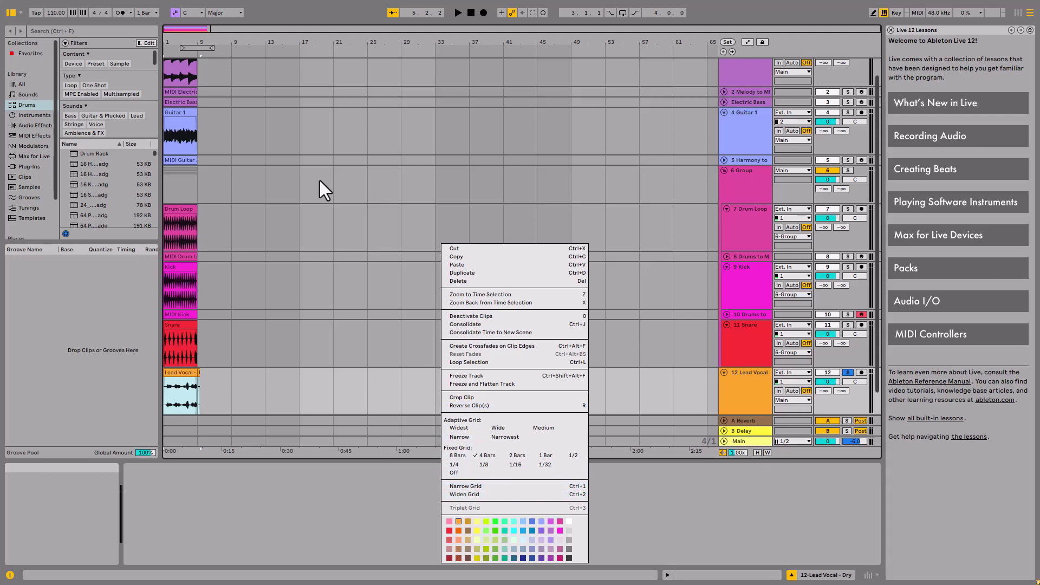
key(Down)
key(Down)
key(Down)
key(Down)
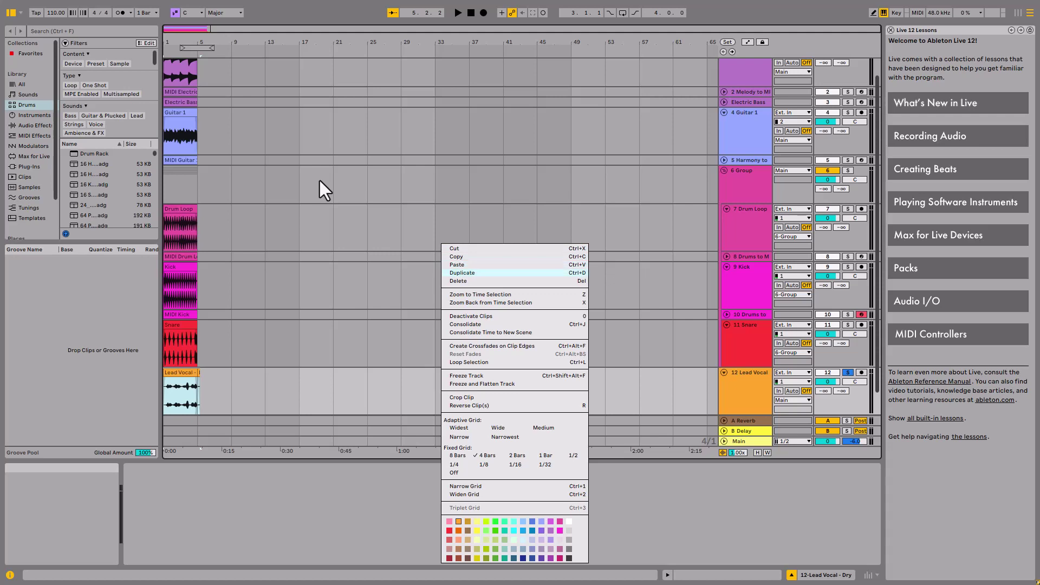
key(Down)
key(Down)
key(Down)
key(Down)
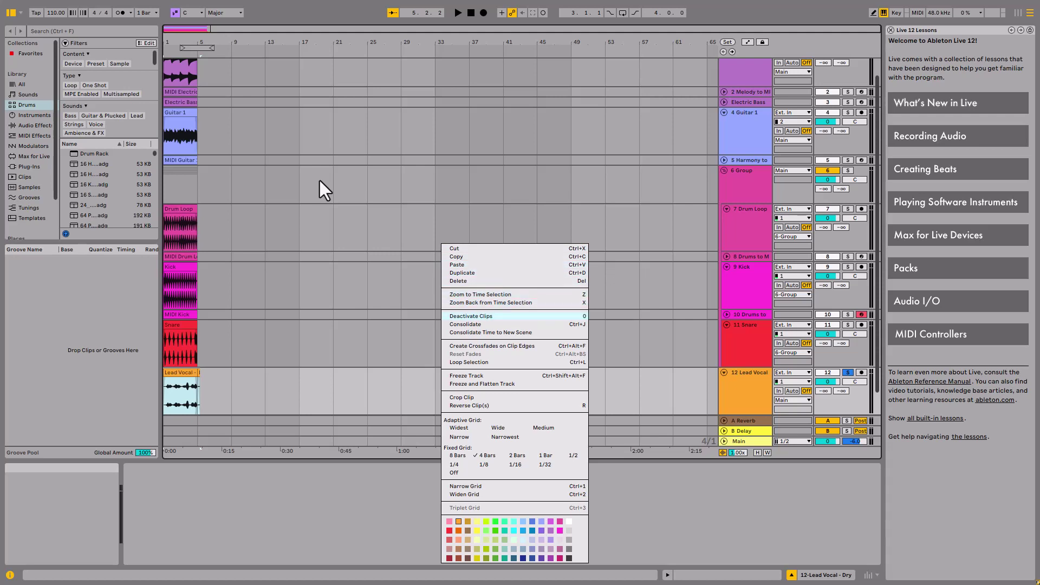
key(Down)
key(Down)
key(Down)
key(Down)
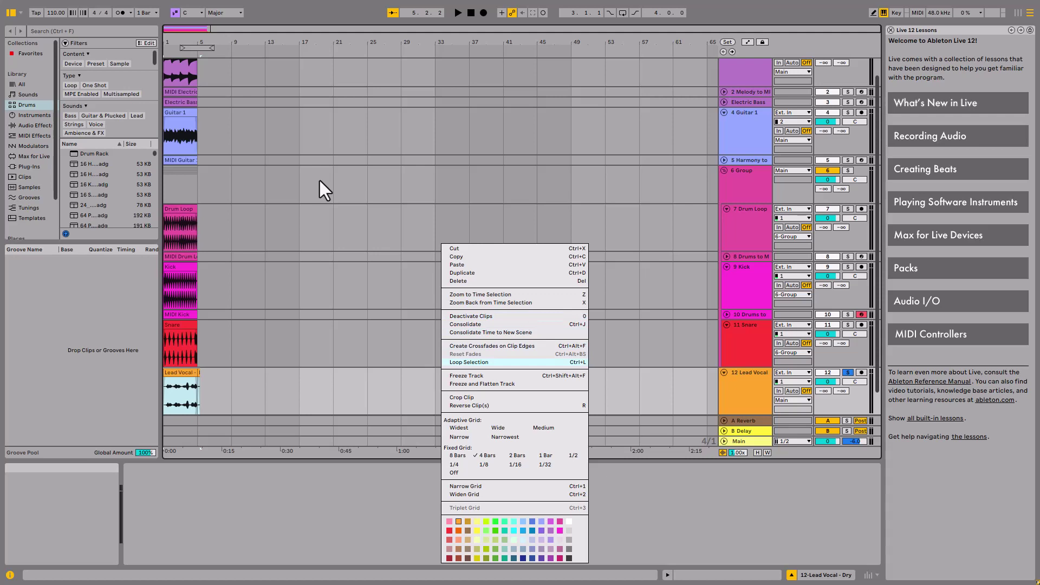
key(Down)
key(Down)
key(Down)
key(Down)
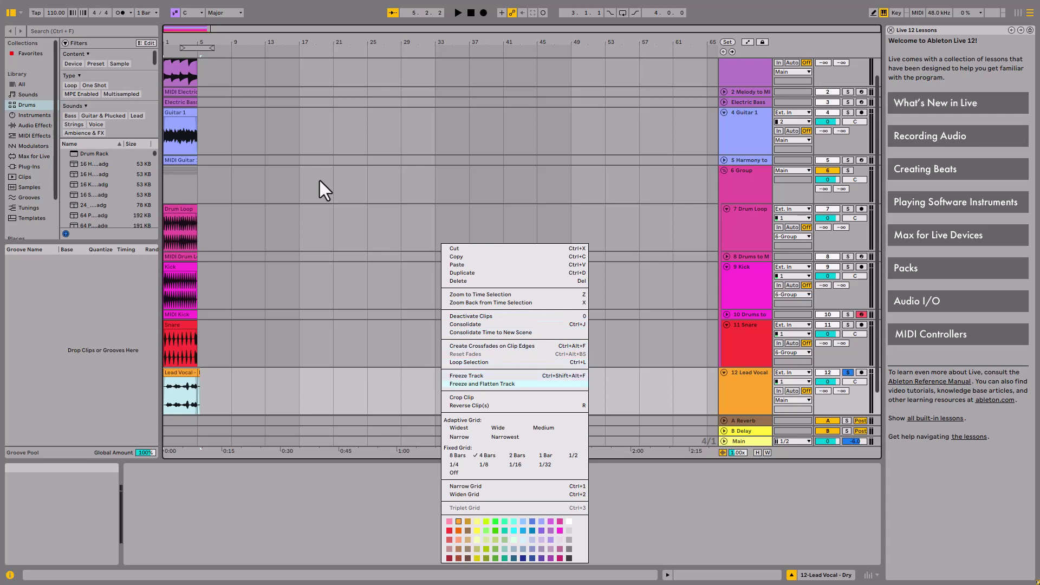
key(Down)
key(Return)
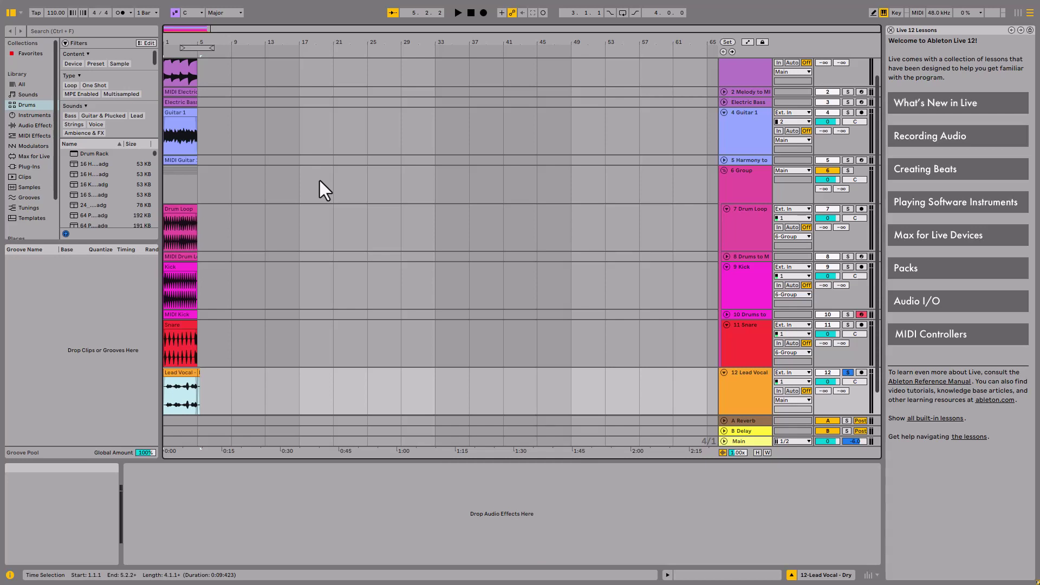
Step: Select only the Lead Vocal clip from 1.1.1 to 5.1.1 and convert its melody to a new MIDI track
key(Home)
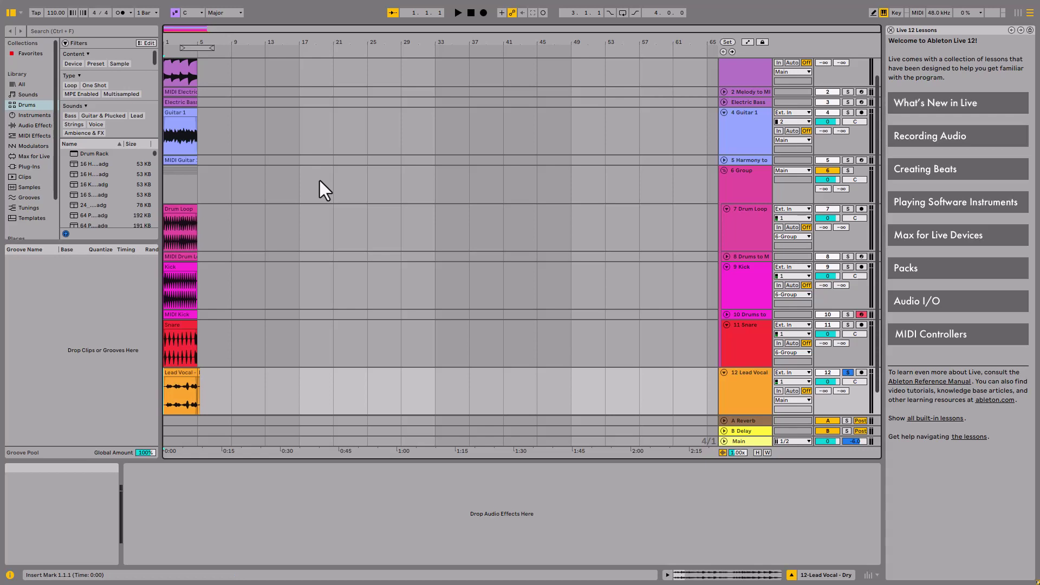
key(Up)
key(Down)
key(shift+Right)
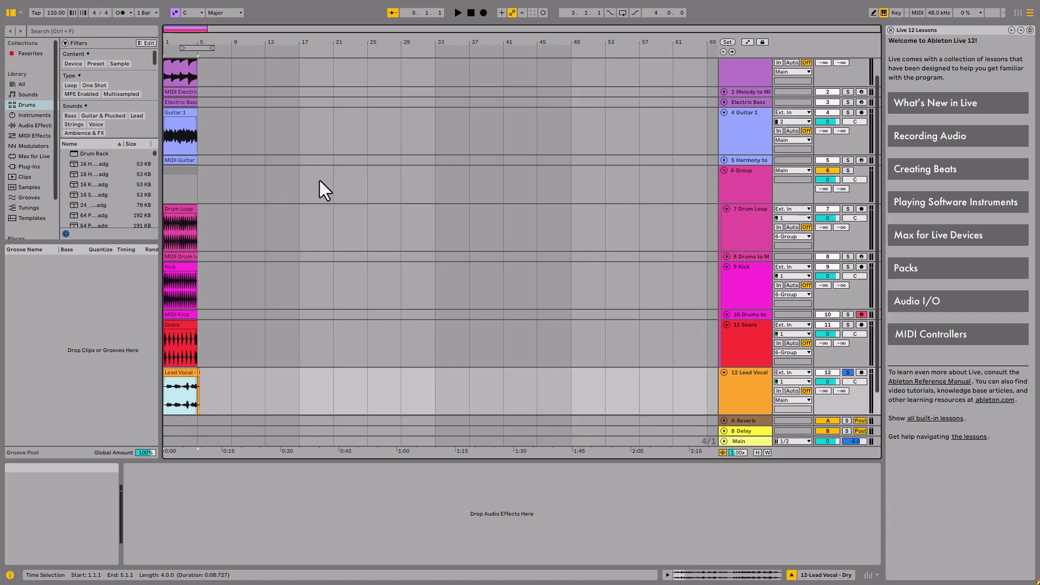
key(Home)
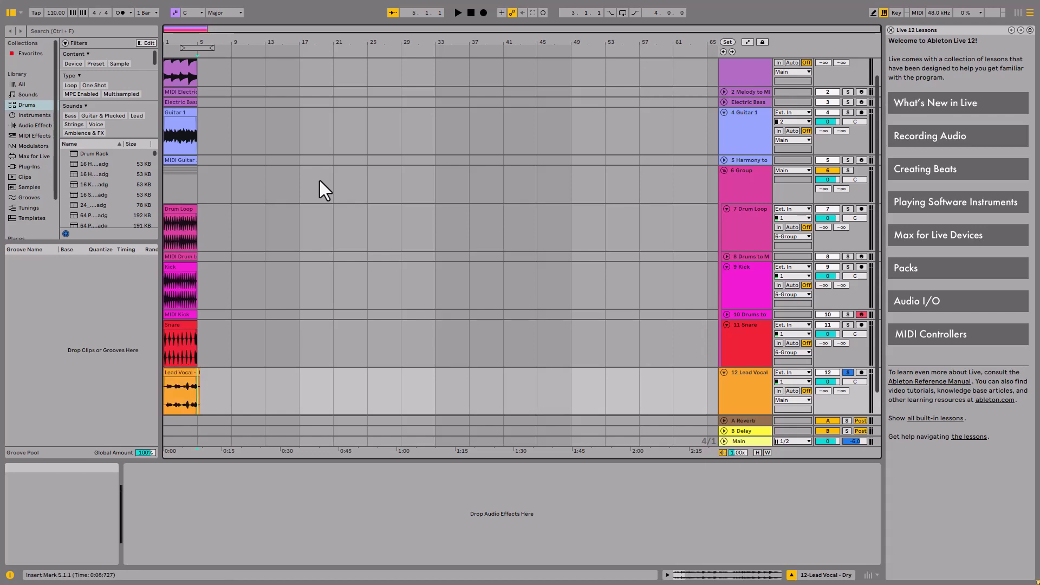
key(shift+Right)
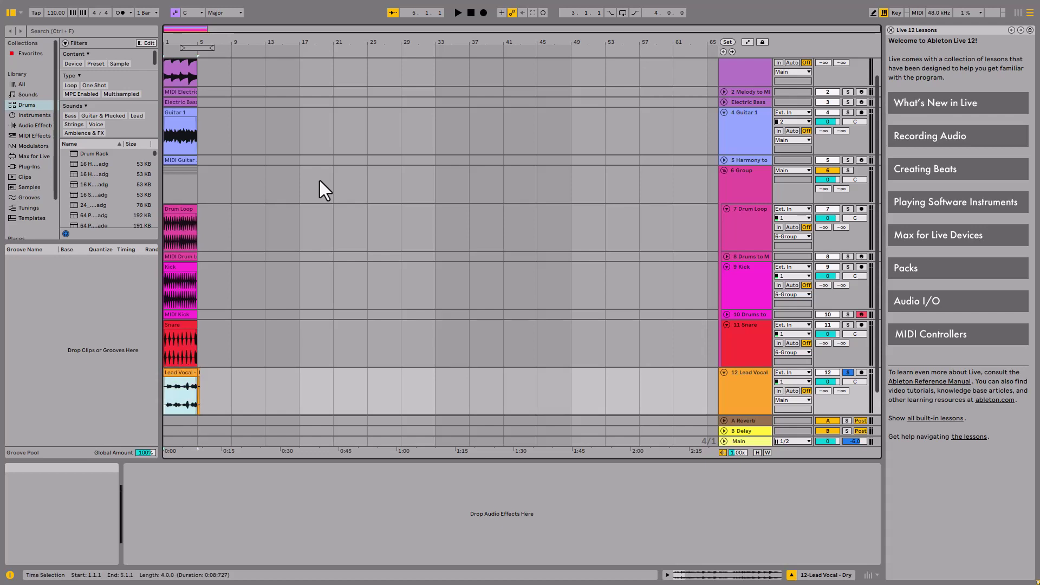
key(Menu)
key(Down)
key(Down)
key(Down)
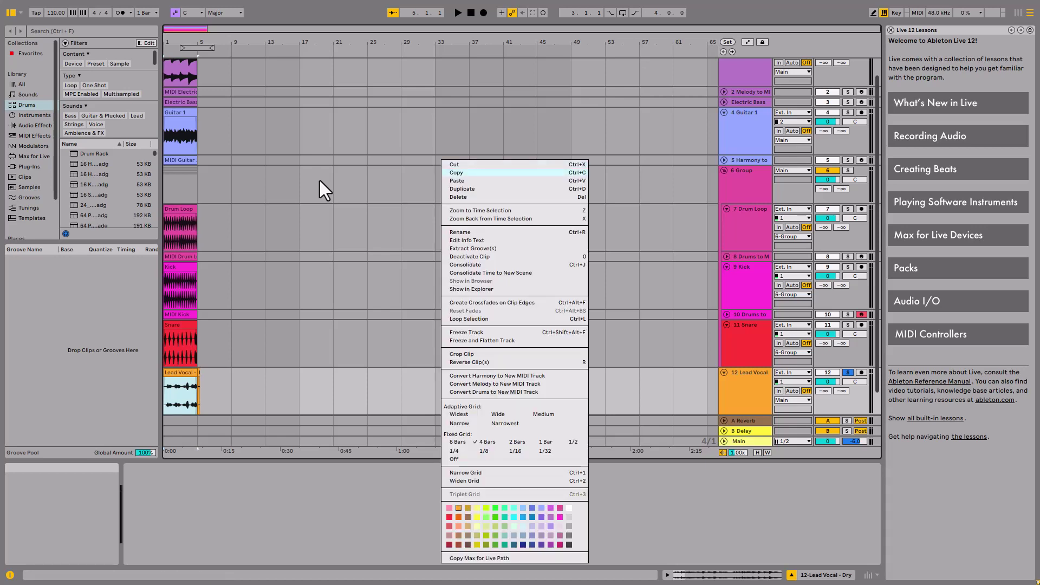
key(Down)
key(Down)
key(Down)
key(Down)
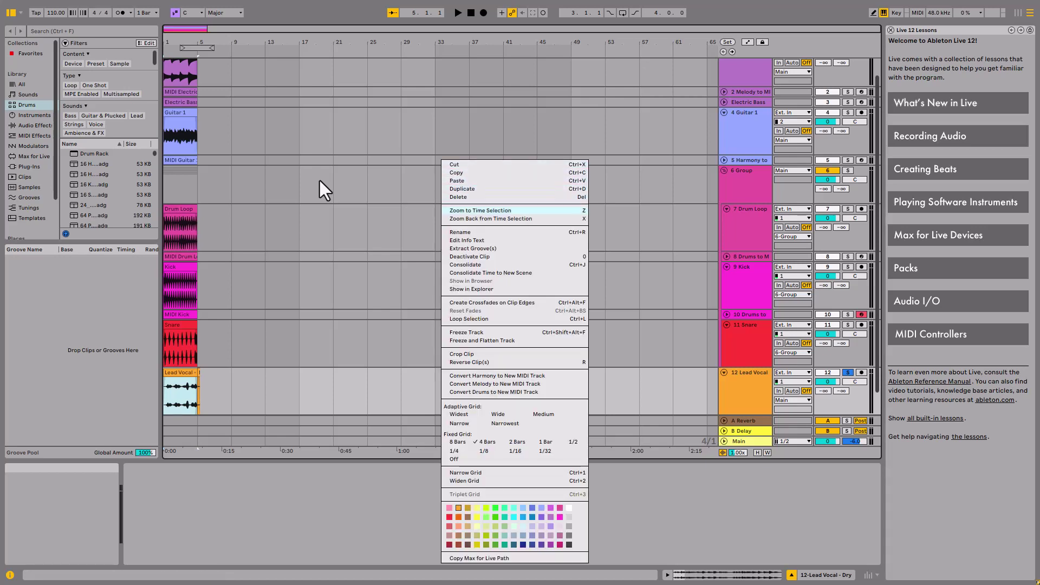
key(Down)
key(Down)
key(Down)
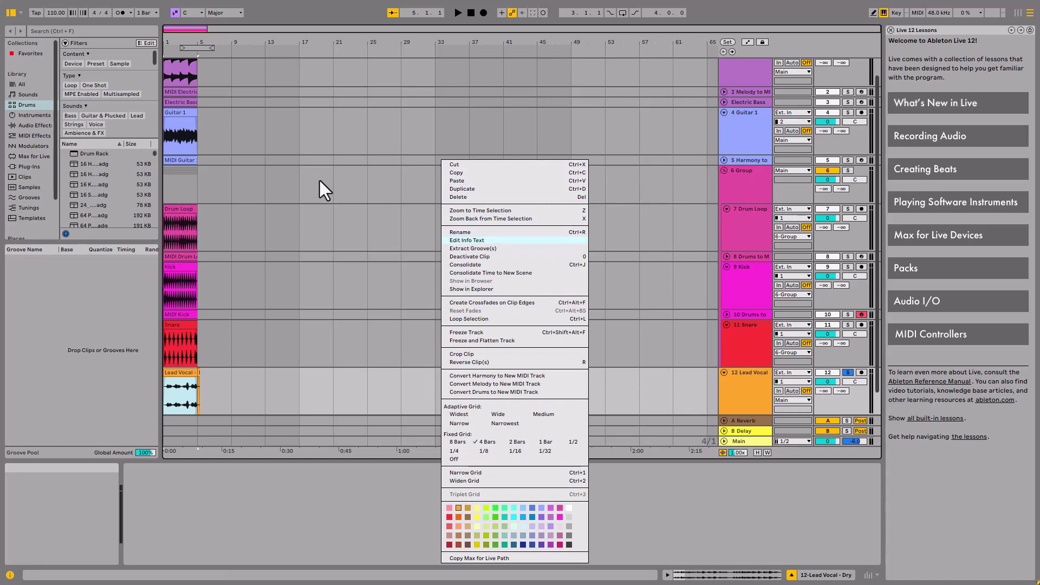
key(Down)
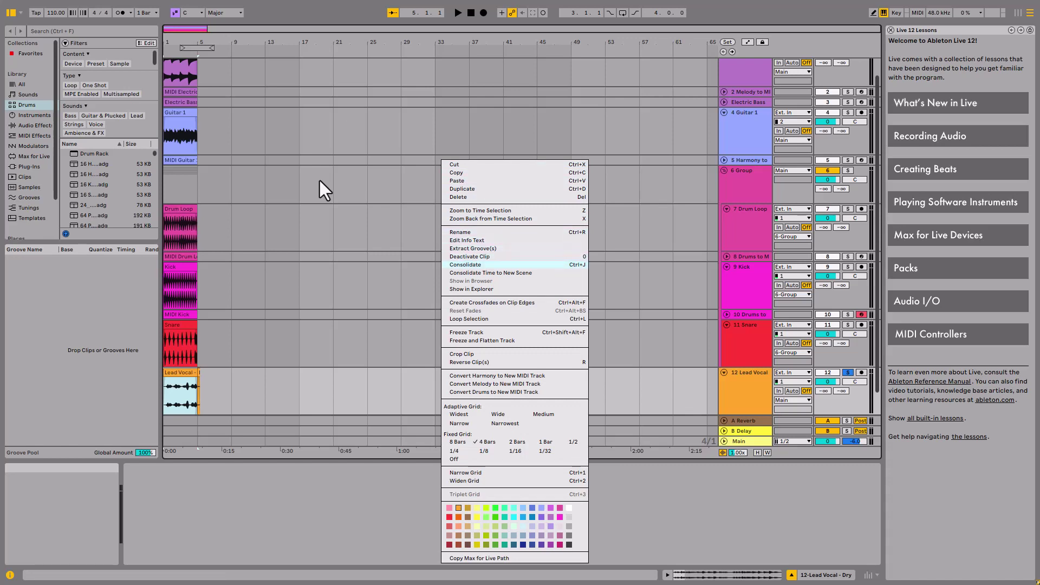
key(Down)
key(Down)
key(Down)
key(Down)
key(Down)
key(Down)
key(Down)
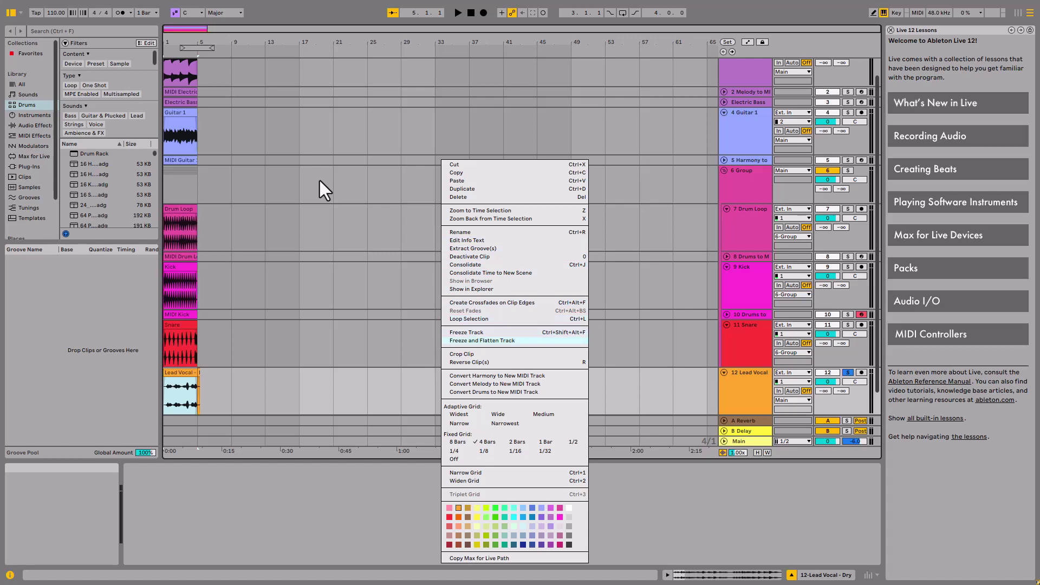
key(Down)
key(Down)
key(Down)
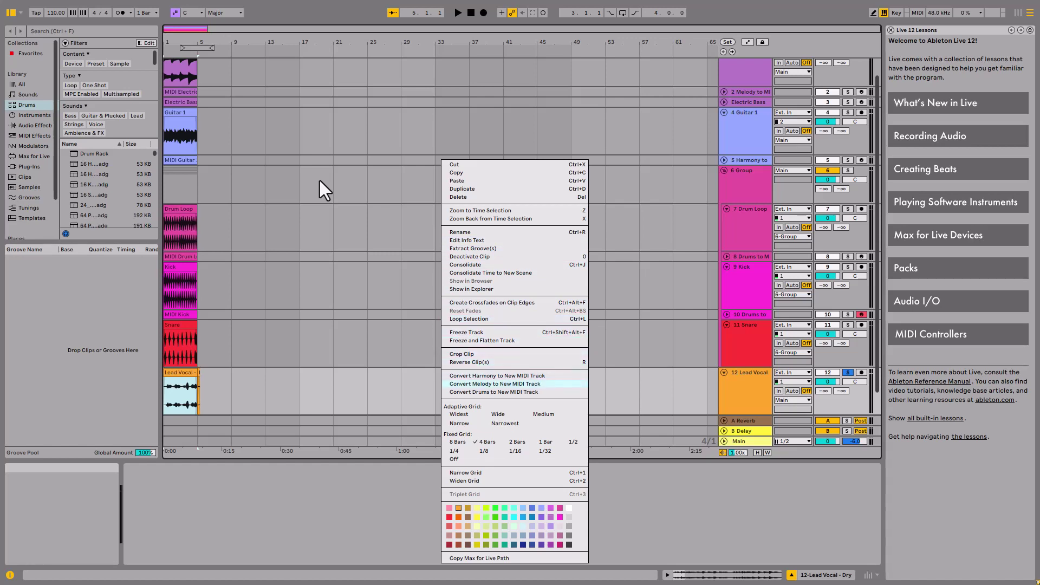
key(Up)
key(Down)
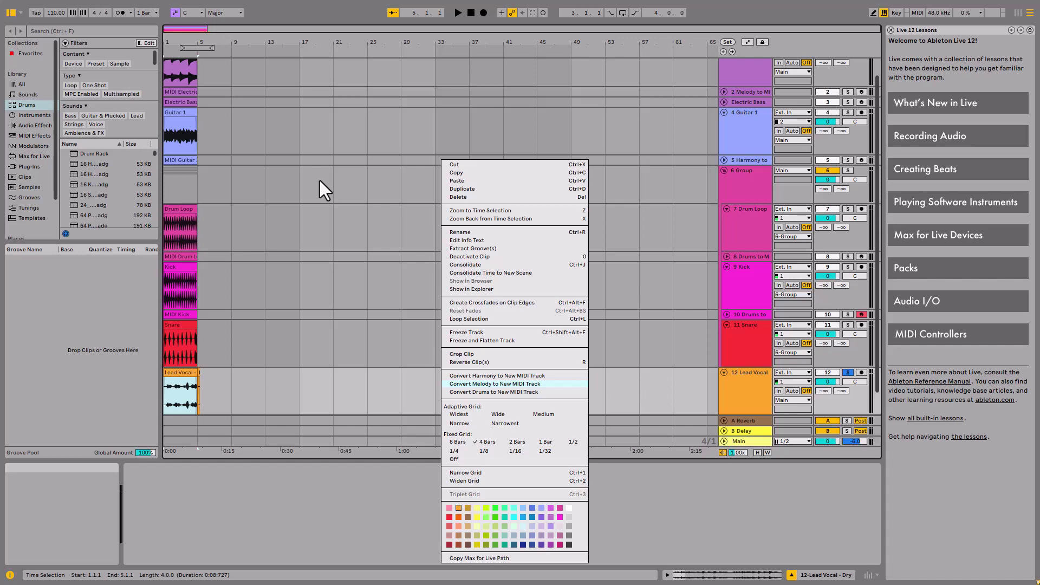
key(Return)
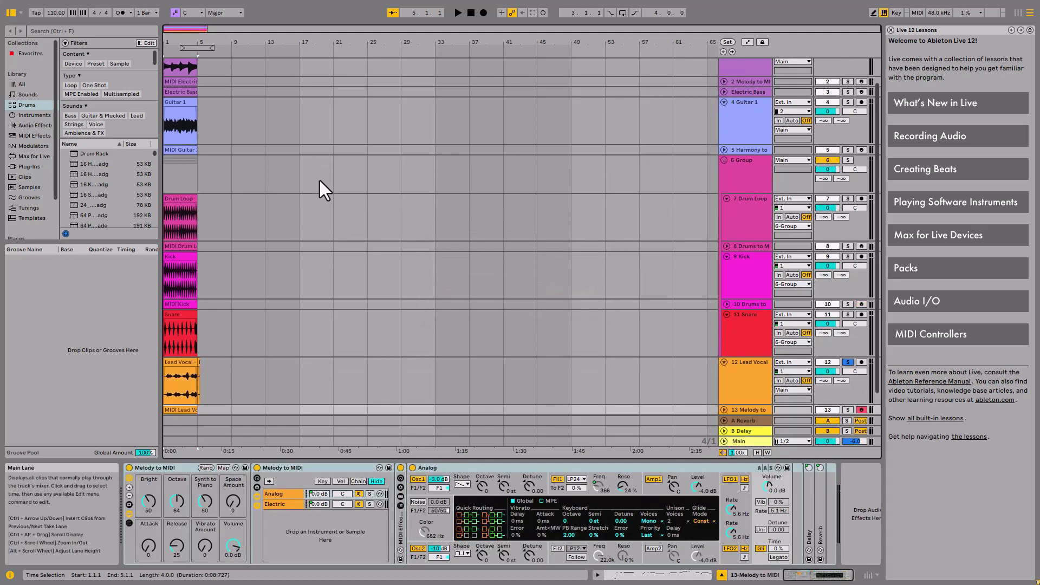
Step: Move solo from the Lead Vocal track to the vocal MIDI track, play it into bar 5, and stop playback
key(Up)
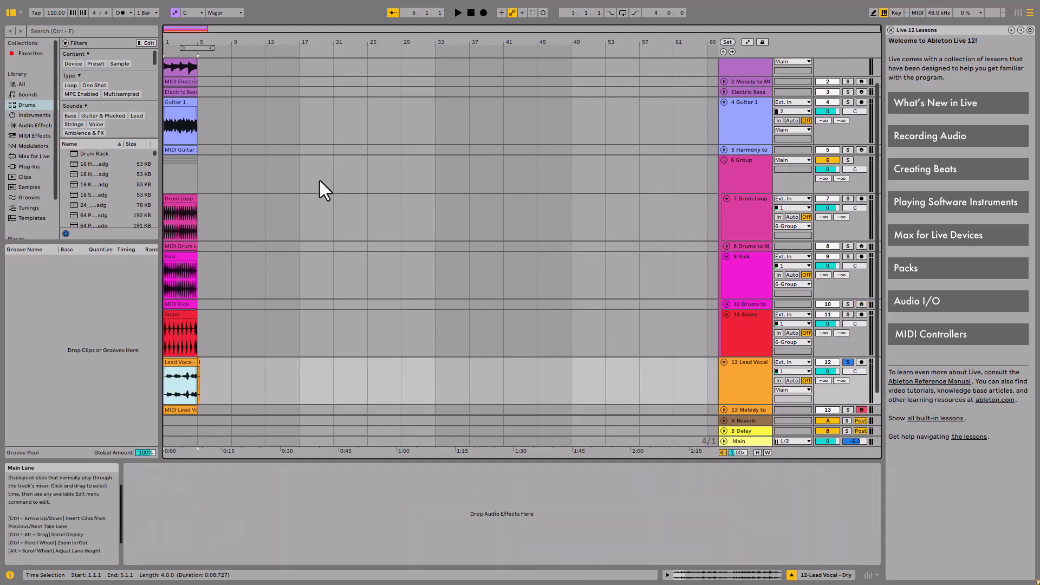
key(s)
key(Down)
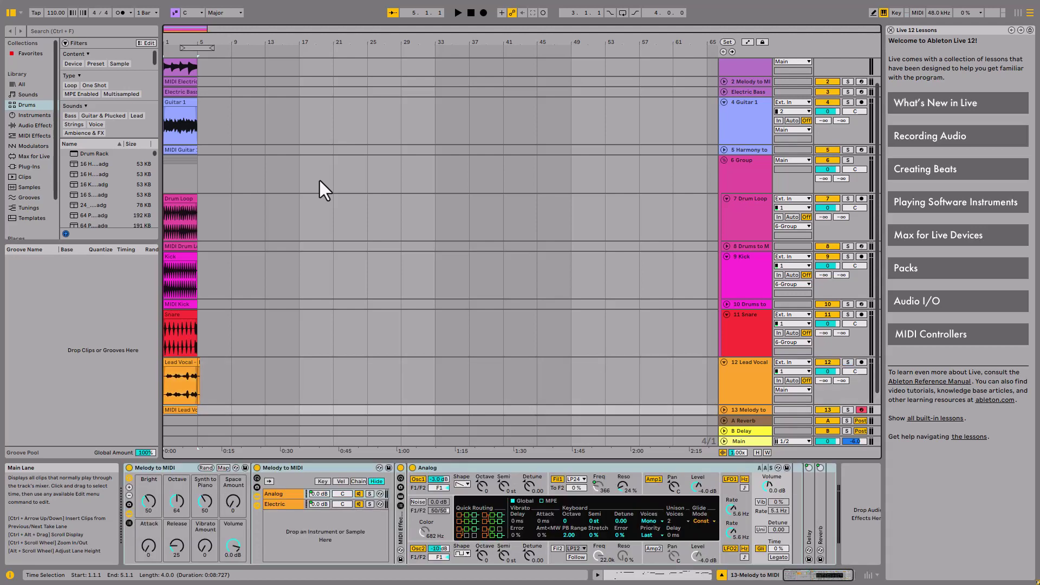
key(s)
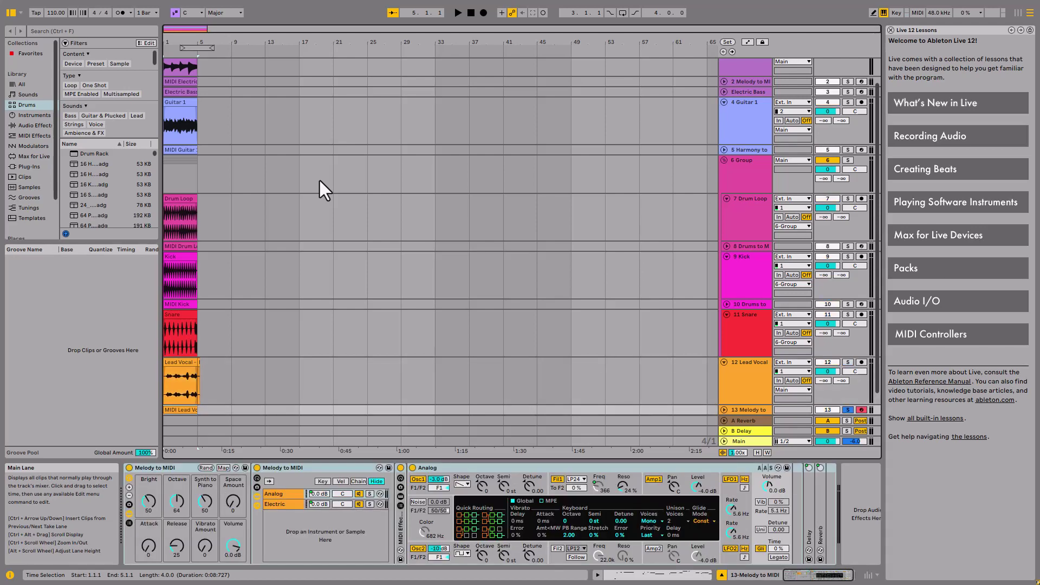
key(space)
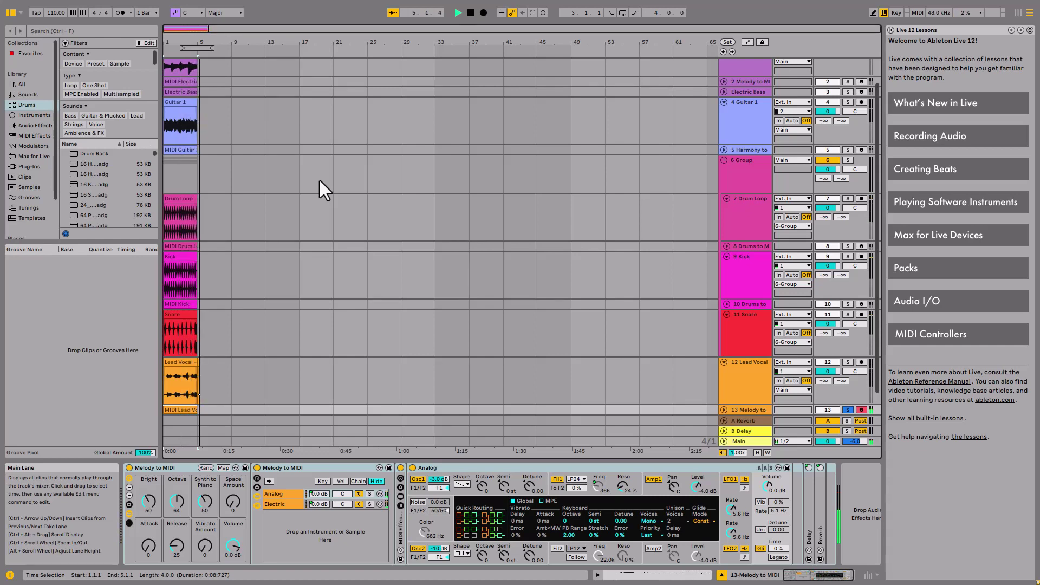
key(space)
Step: Solo the Lead Vocal track alongside the soloed vocal MIDI track and play both together from 1.1.1
key(Up)
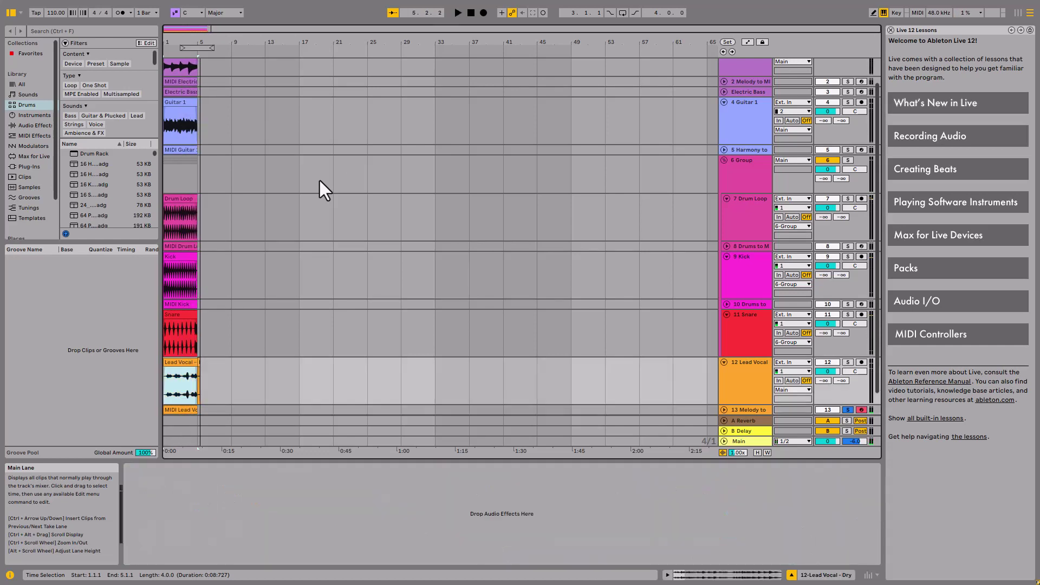
key(s)
key(space)
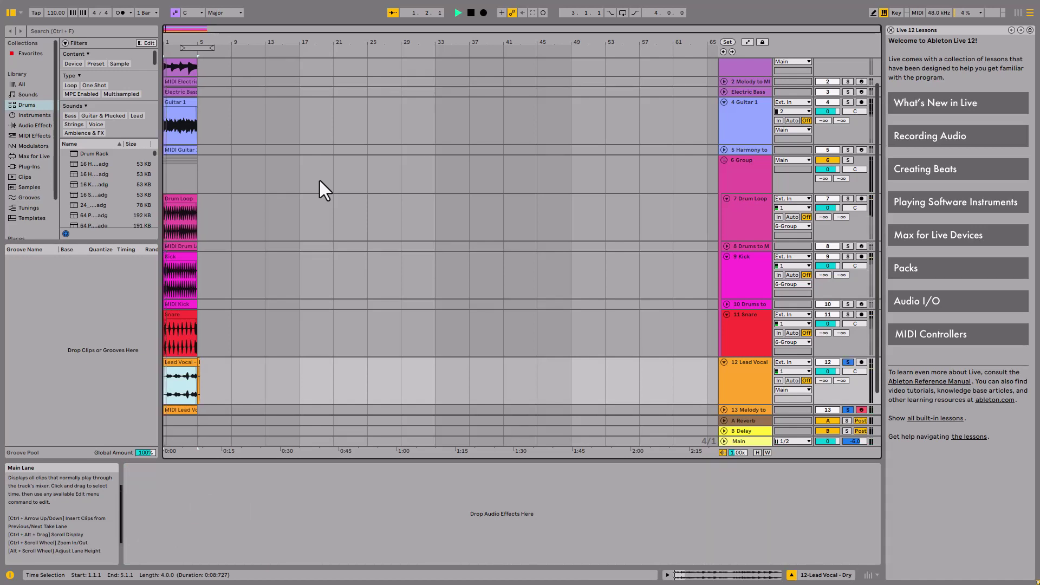